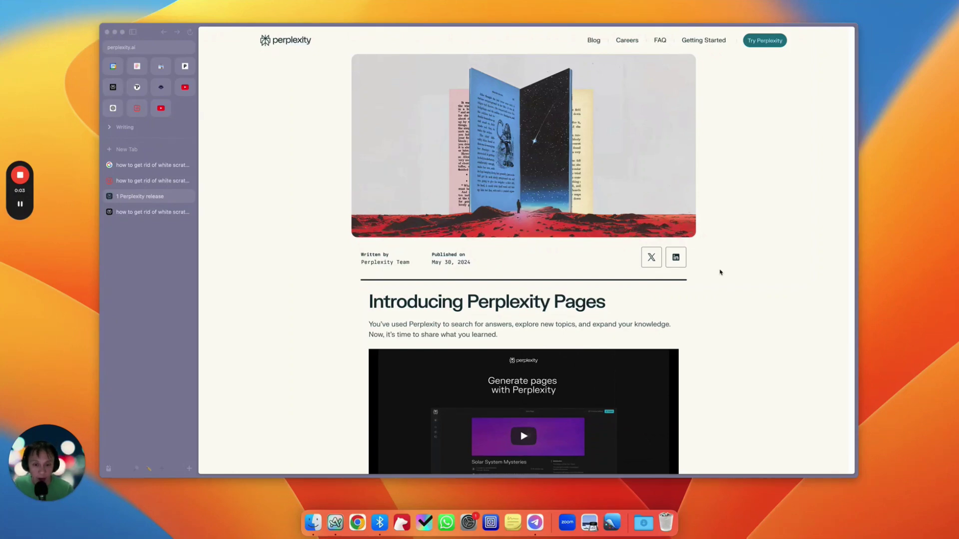
Step: Bring up the Google results for 'how to get rid of white scratches on car' and dismiss the suggestions dropdown
scroll(736, 227, "down", 2)
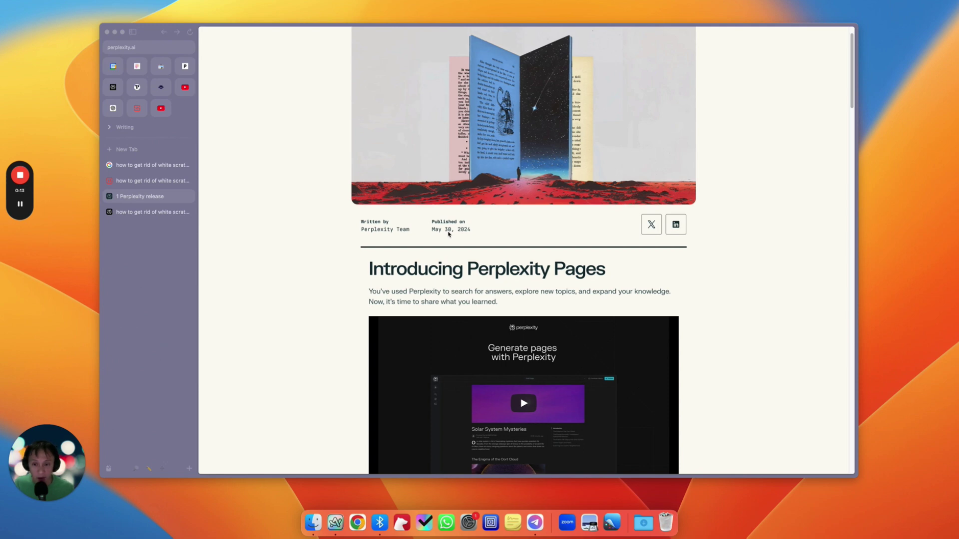
scroll(449, 234, "down", 1)
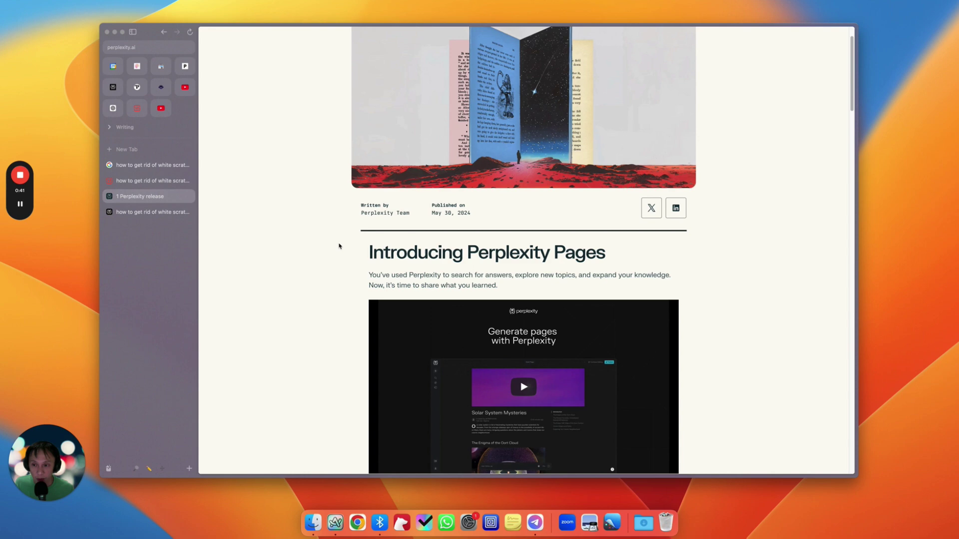
left_click(150, 164)
left_click(346, 43)
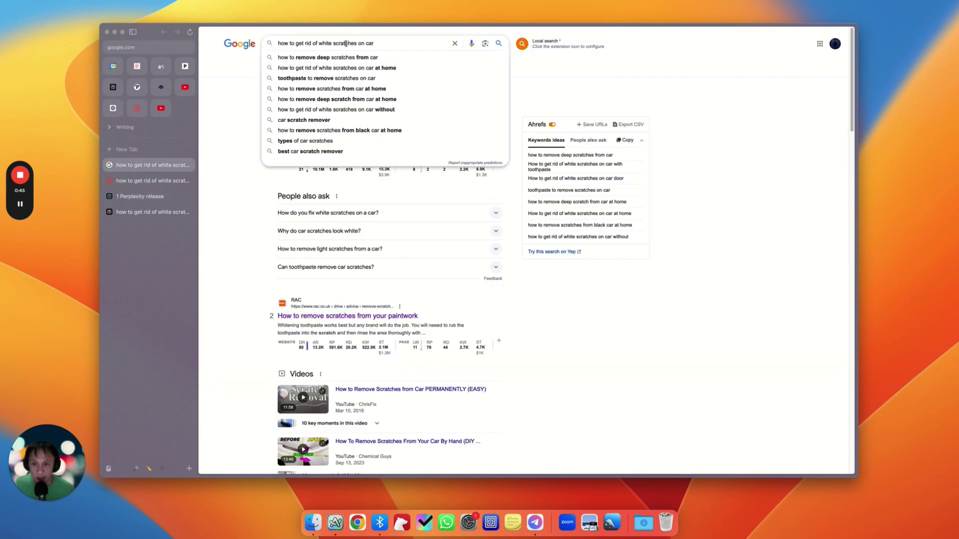
left_click(232, 80)
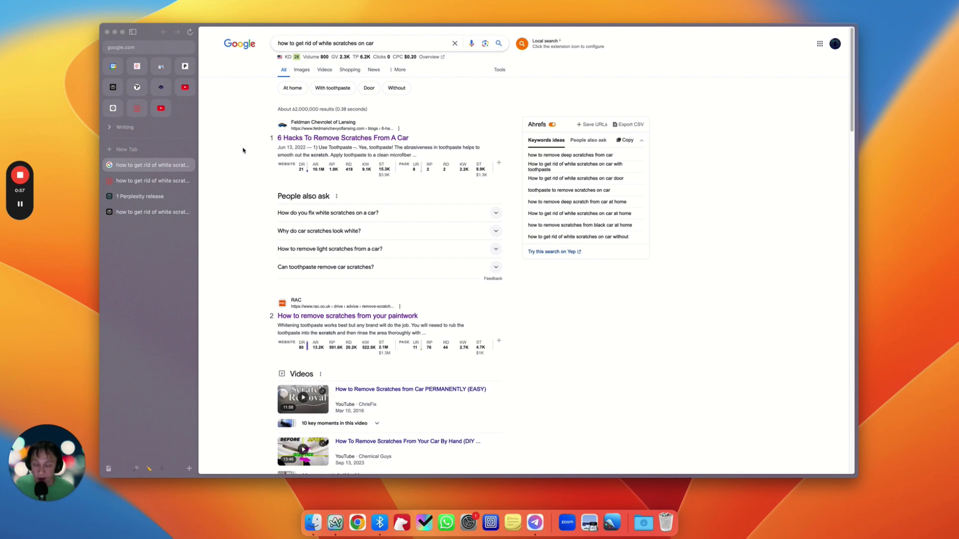
Step: Switch to the empty Surfer SEO Content Editor for the white-scratches query
left_click(157, 183)
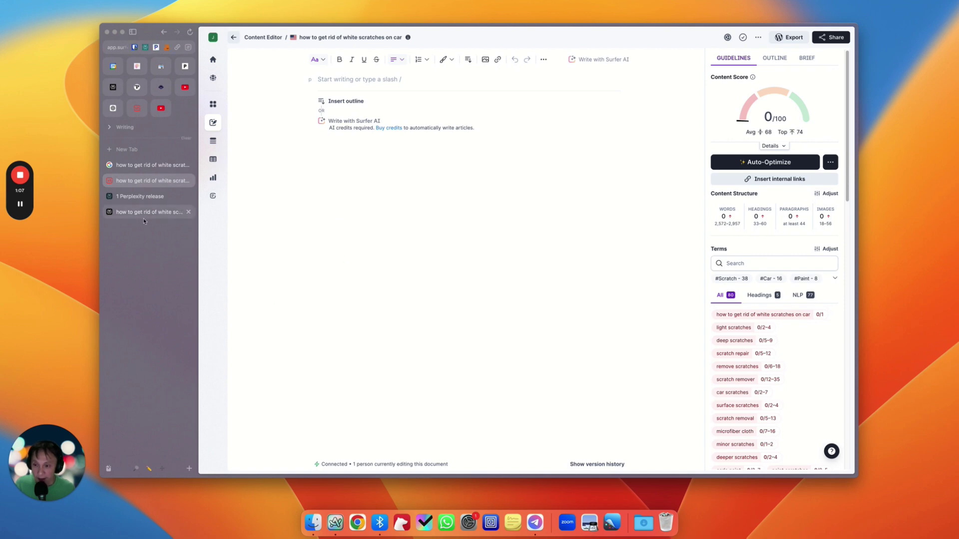
Step: Go from the Perplexity Pages release tab to the Perplexity home page
left_click(148, 199)
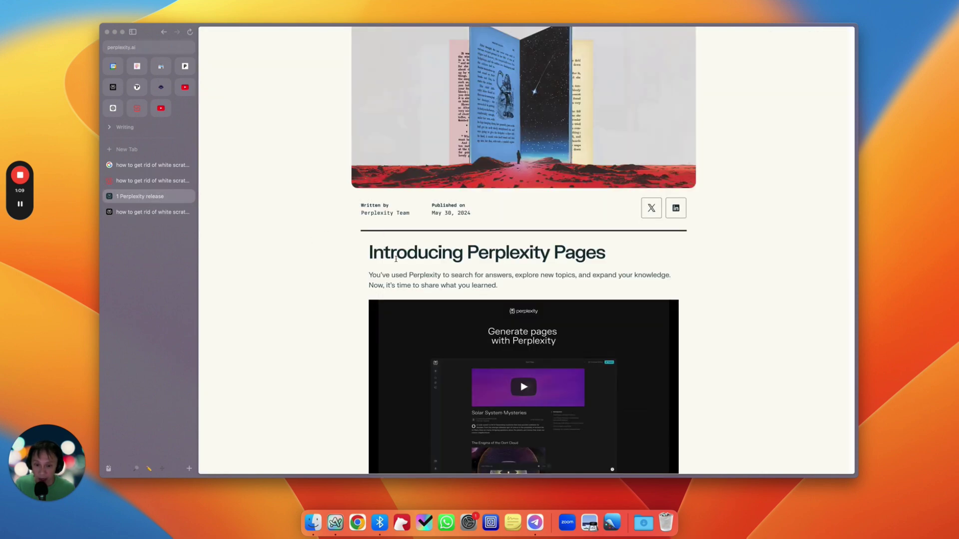
left_click(151, 215)
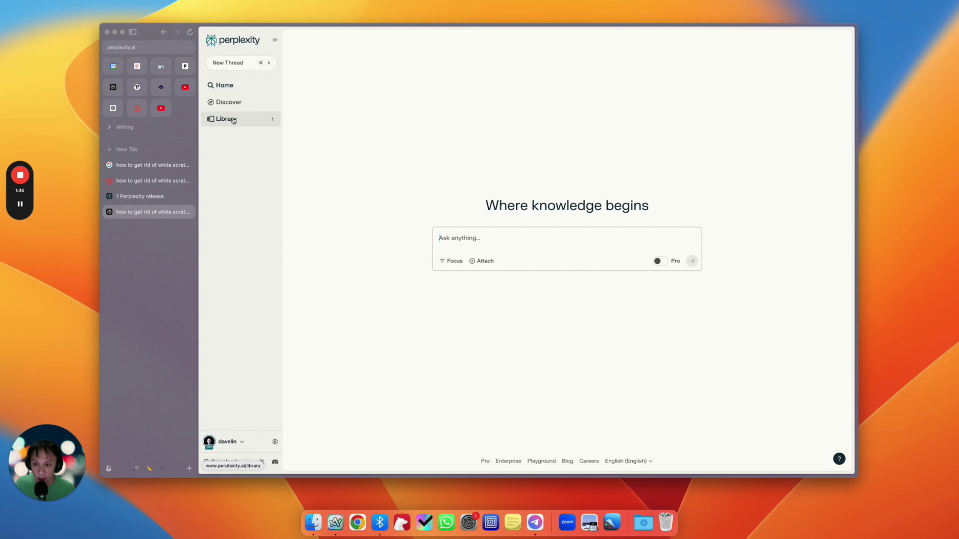
Step: Start a new Perplexity Page and paste the Google query 'how to get rid of white scratches on car' as its topic
left_click(273, 119)
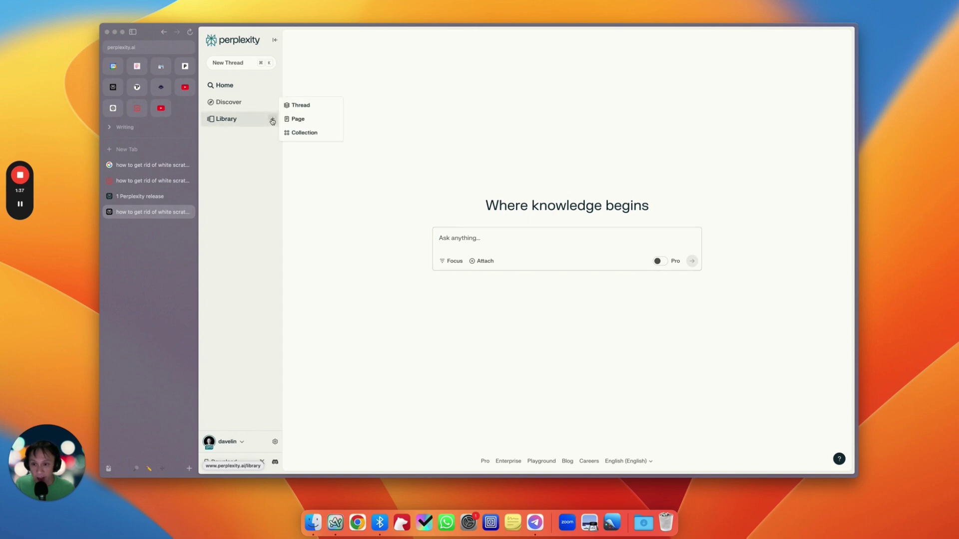
left_click(298, 119)
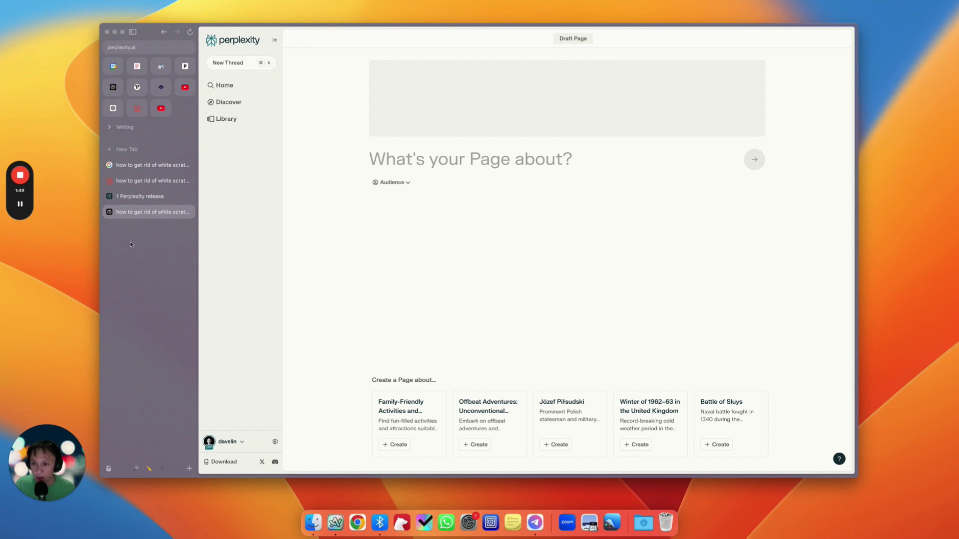
key("ctrl+Tab")
key("ctrl+Tab")
triple_click(345, 42)
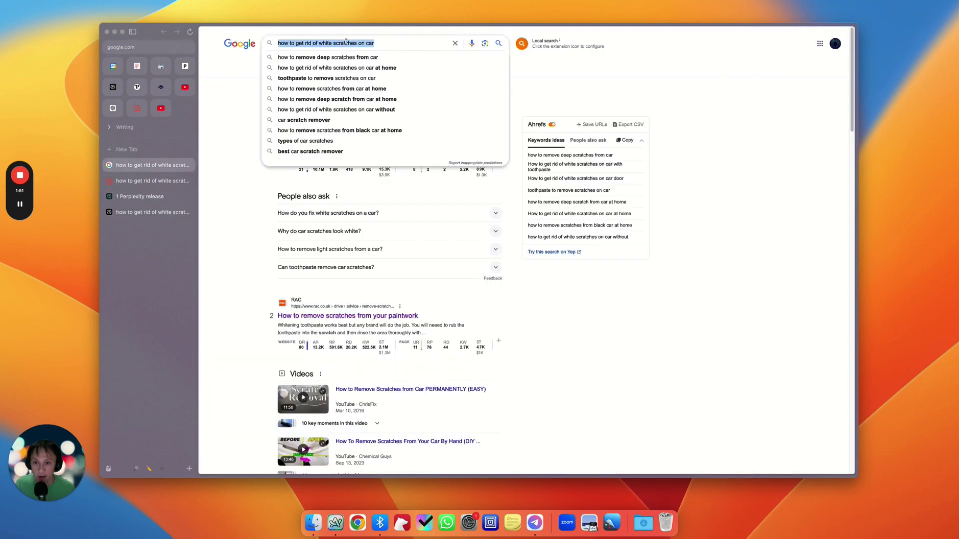
key("super+c")
key("ctrl+Tab")
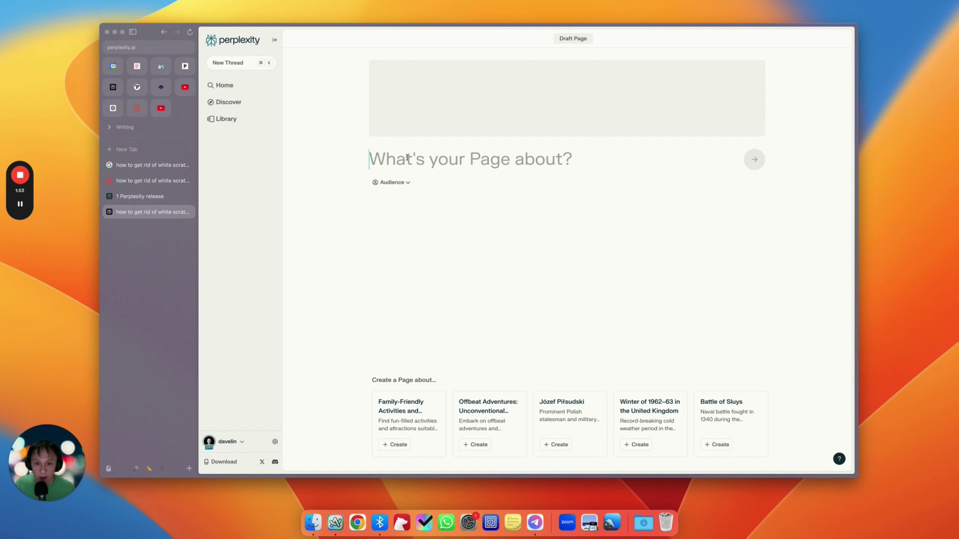
key("super+v")
Step: Generate 'Remove Car Scratches Easily' from the topic and review it down to Sanding and Touch-Up Paint
key("Return")
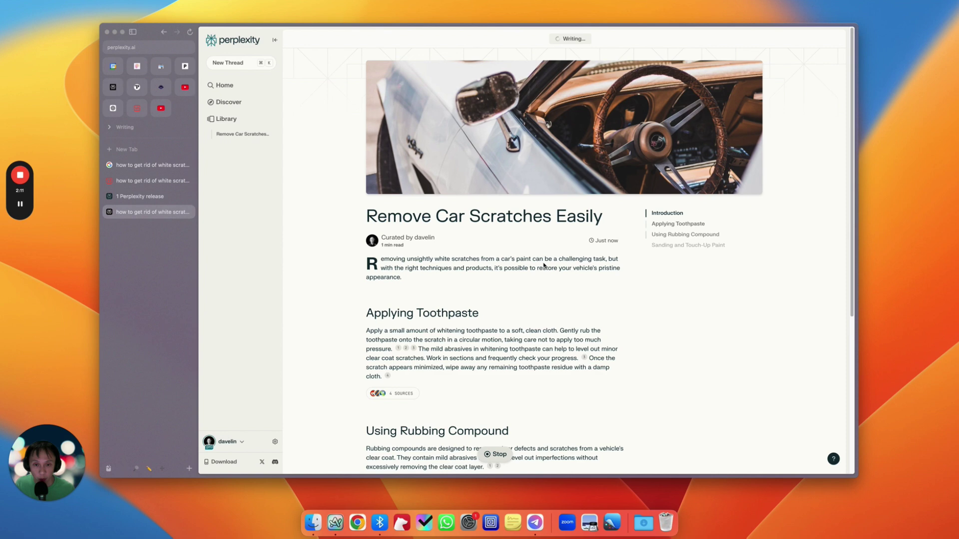
scroll(540, 259, "down", 2)
scroll(499, 248, "down", 1)
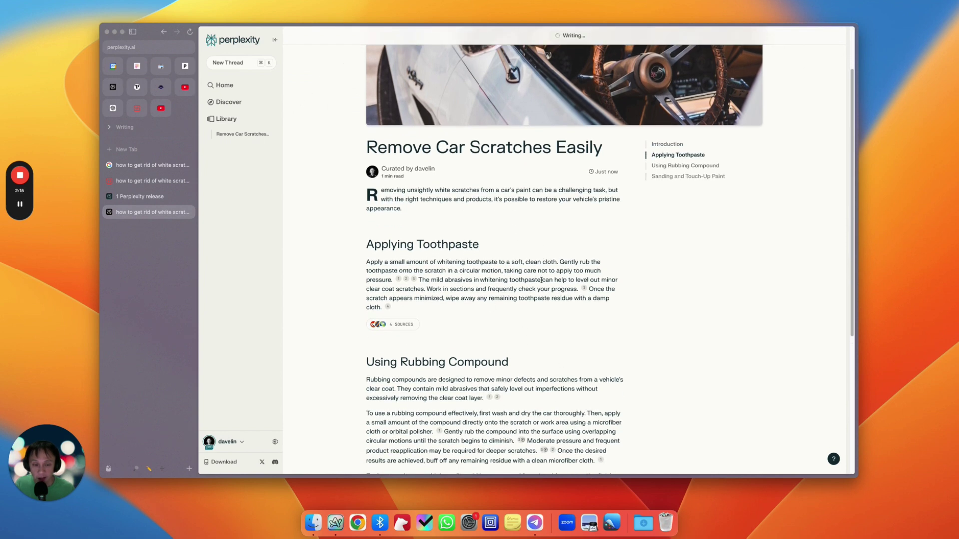
scroll(564, 256, "down", 3)
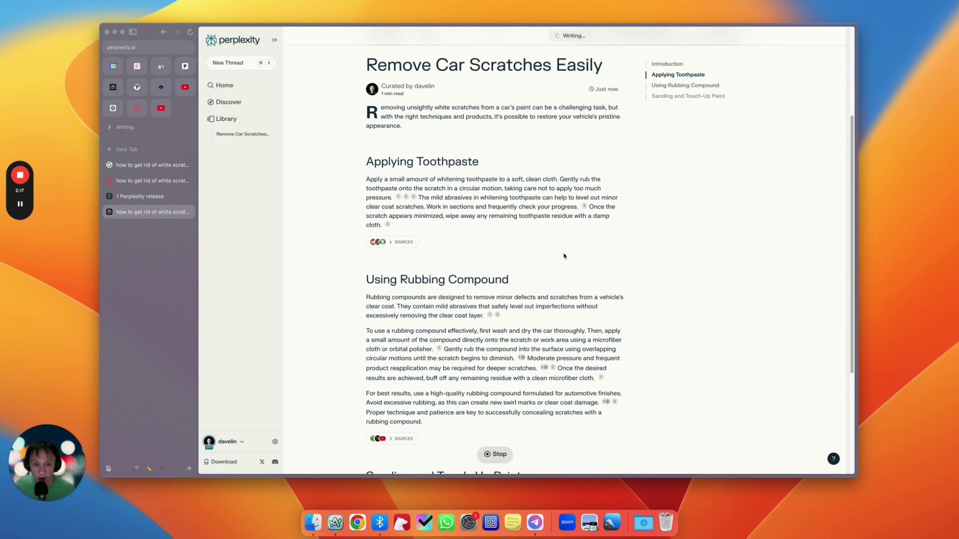
scroll(563, 256, "down", 4)
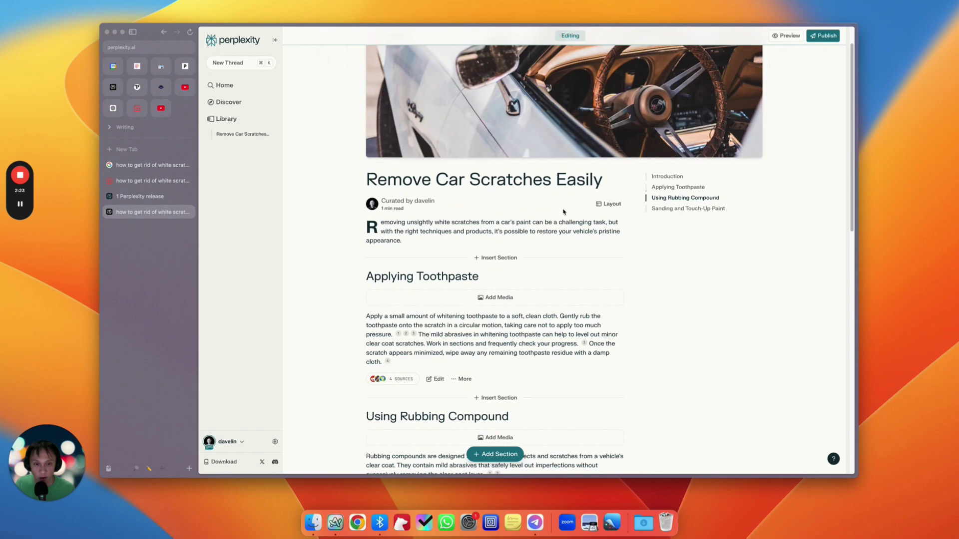
scroll(574, 166, "up", 2)
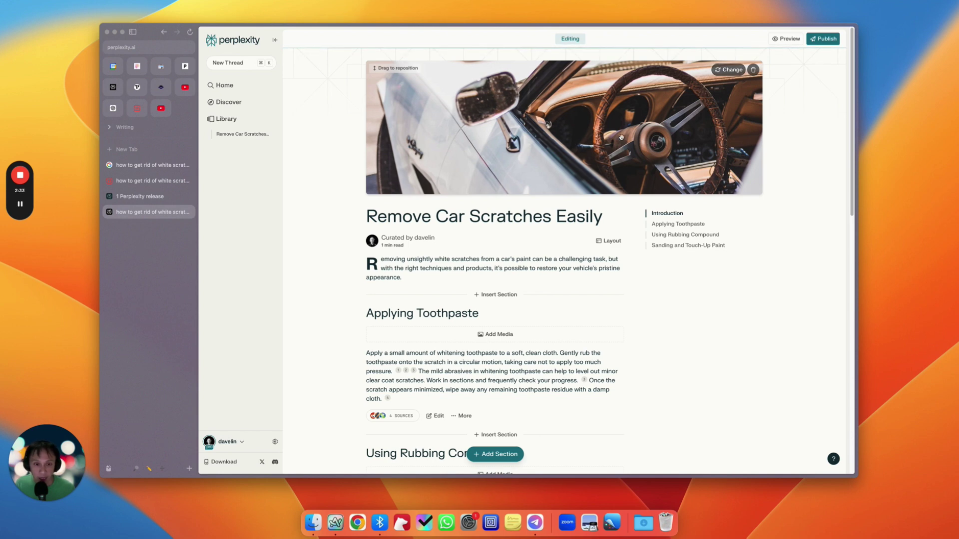
Step: Replace the cover image with the 'How to Repair Scratches' video found by searching 'buff out scratches'
left_click(727, 70)
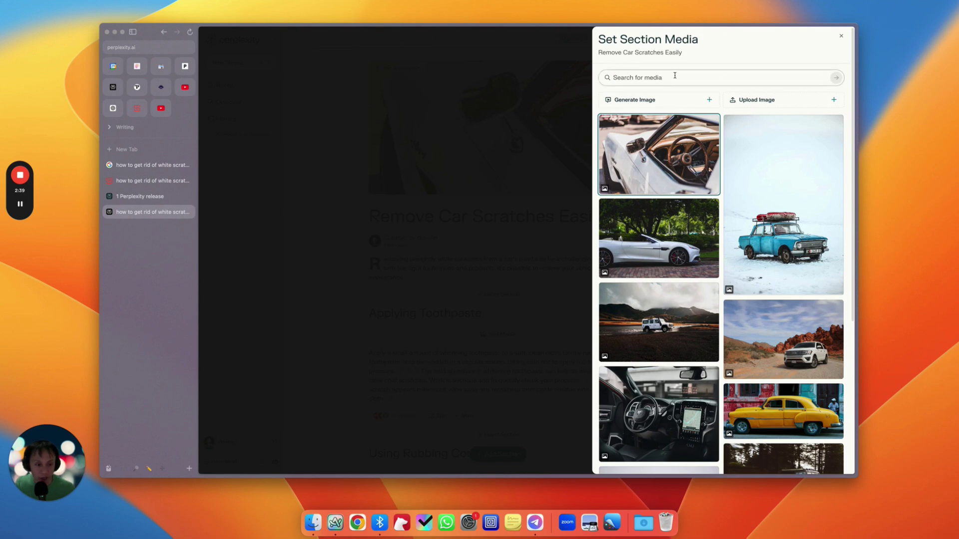
type("white scratches")
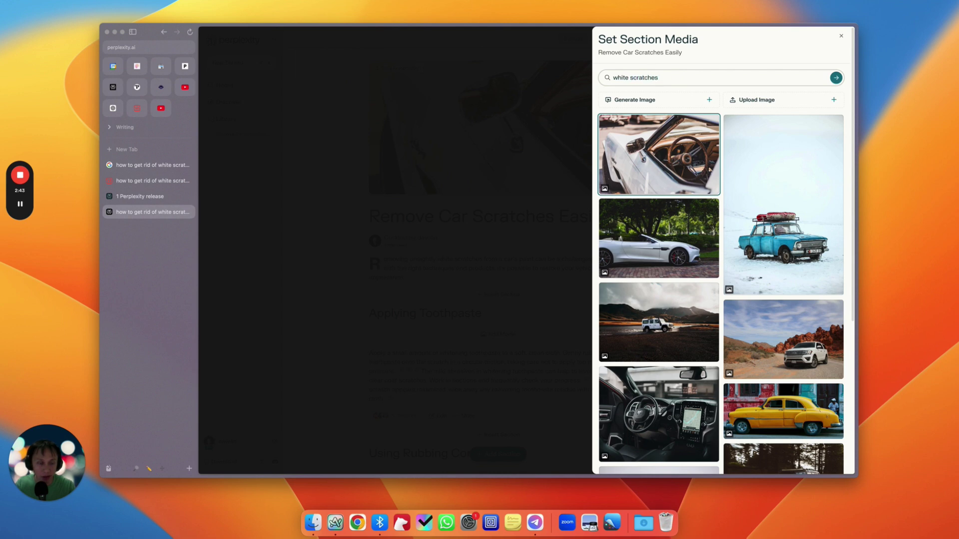
key("super+a")
type("but")
type("f out scratches")
key("Return")
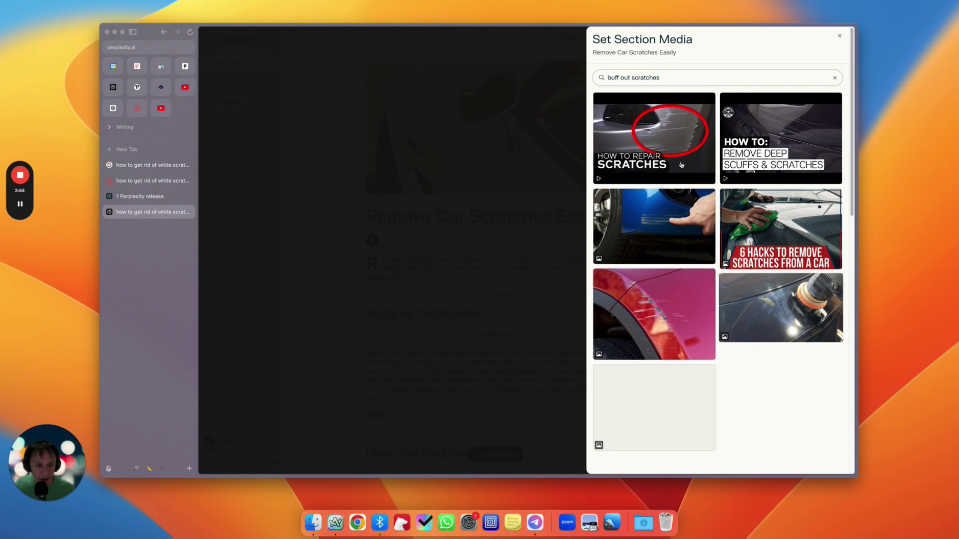
left_click(679, 141)
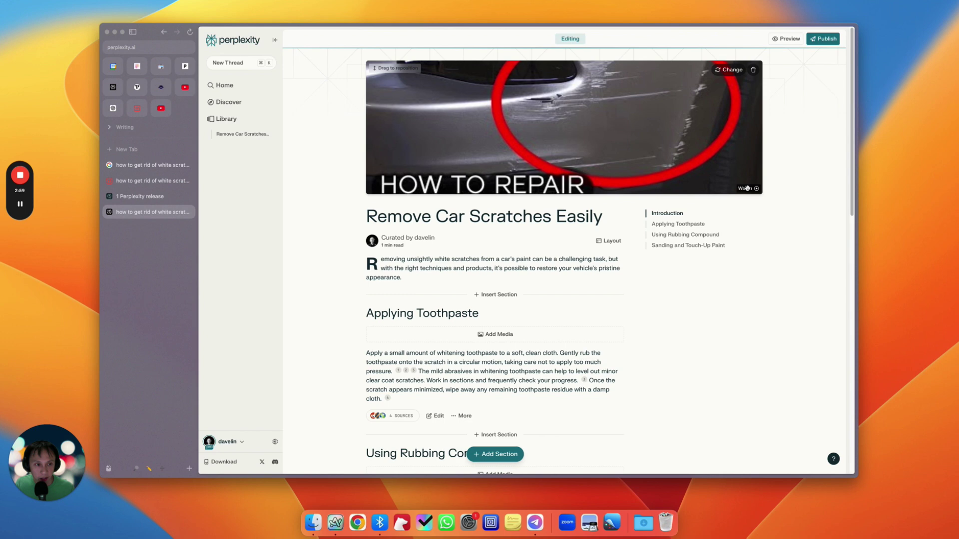
left_click(786, 38)
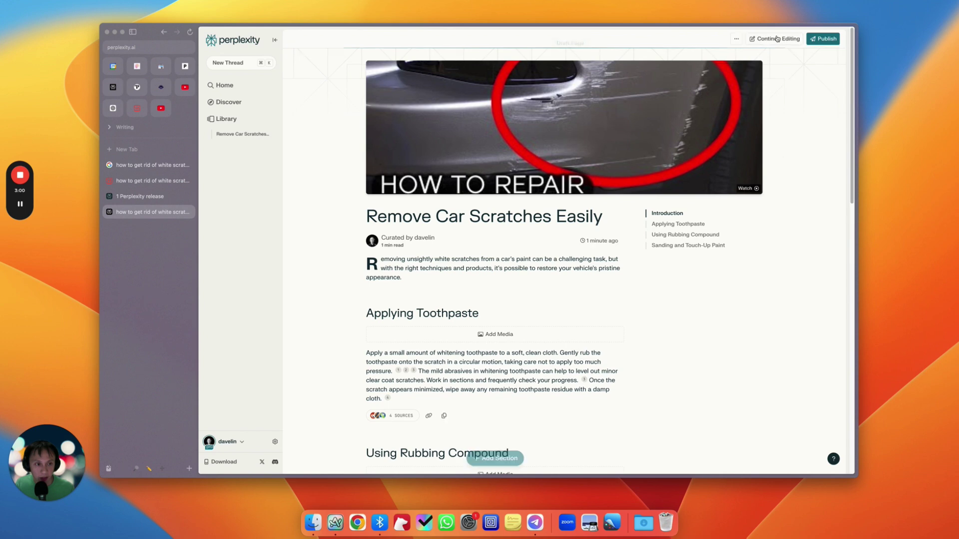
left_click(742, 192)
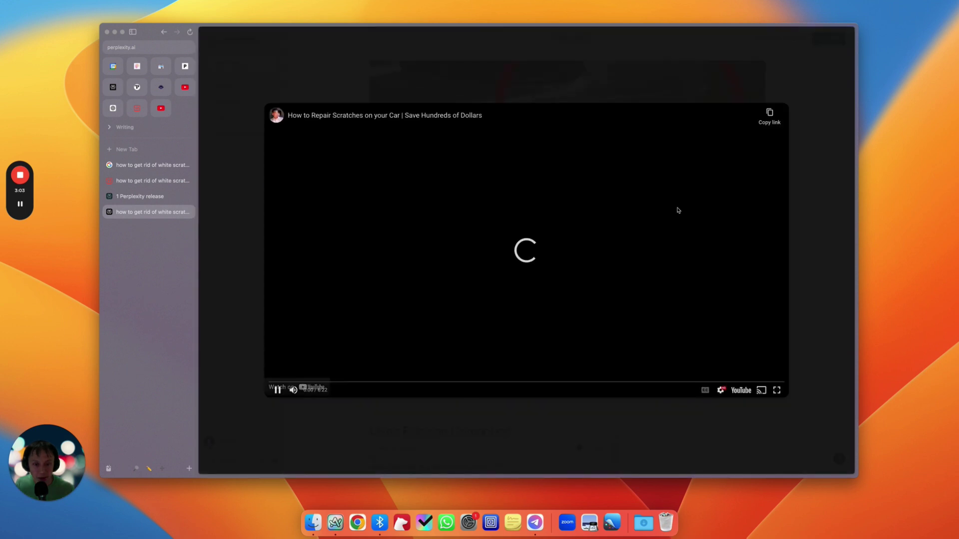
left_click(277, 390)
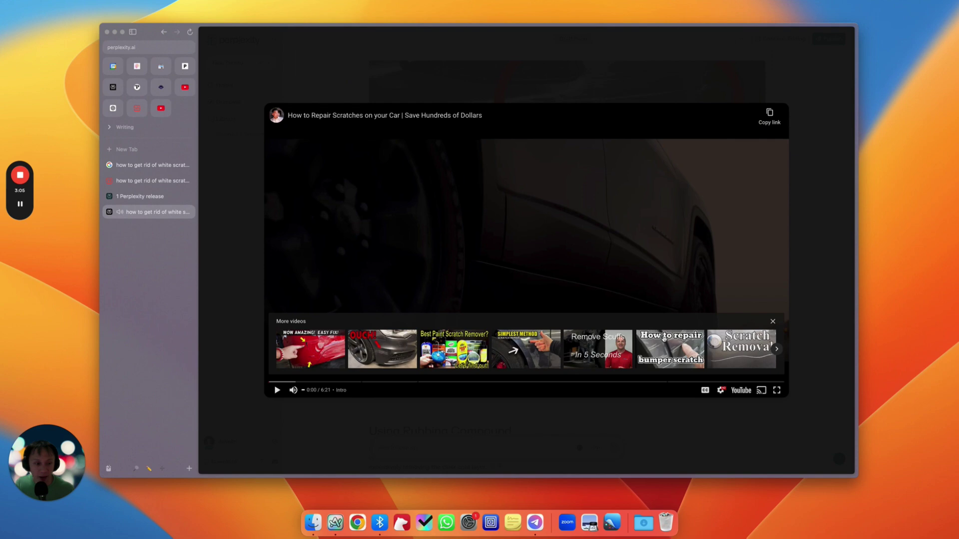
left_click(553, 74)
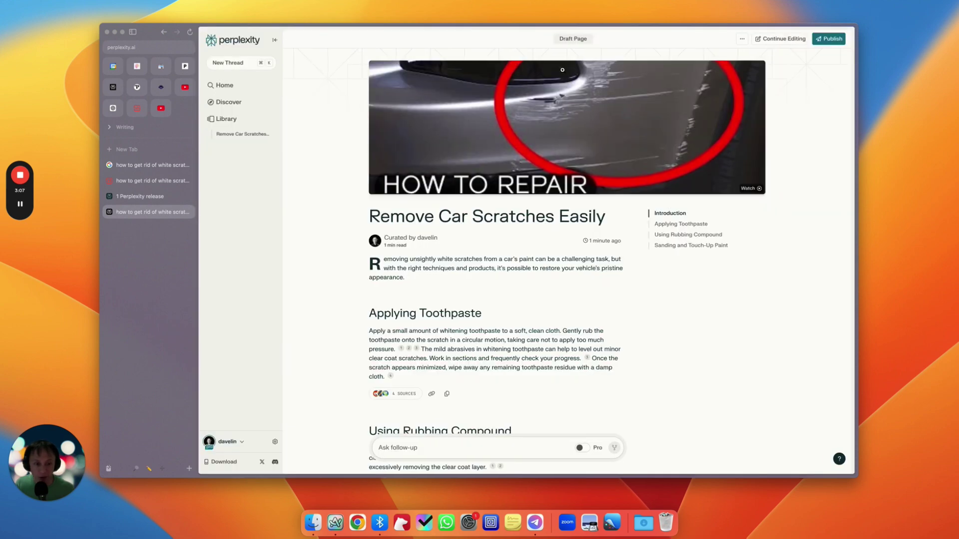
left_click(763, 43)
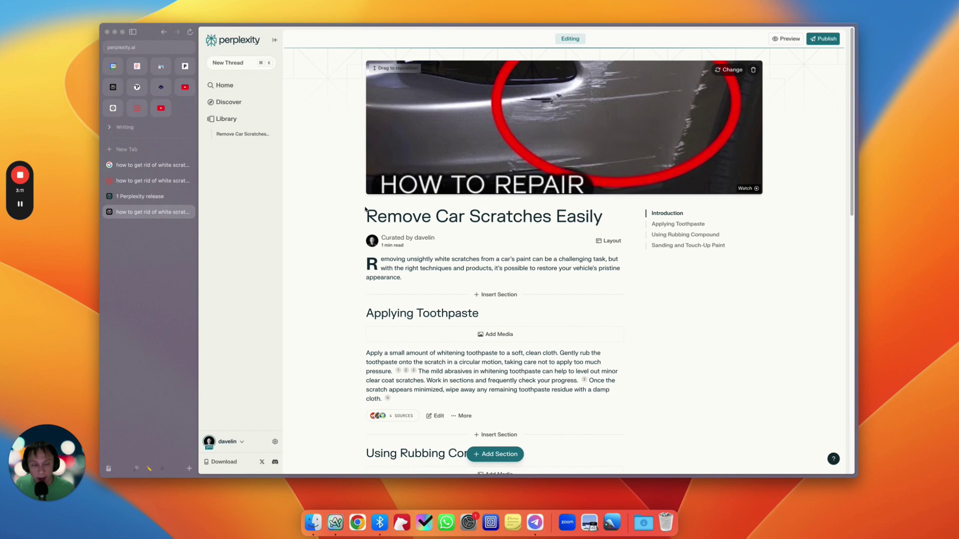
Step: Scroll down the draft and select the 'Applying Toothpaste' section heading
scroll(347, 173, "down", 1)
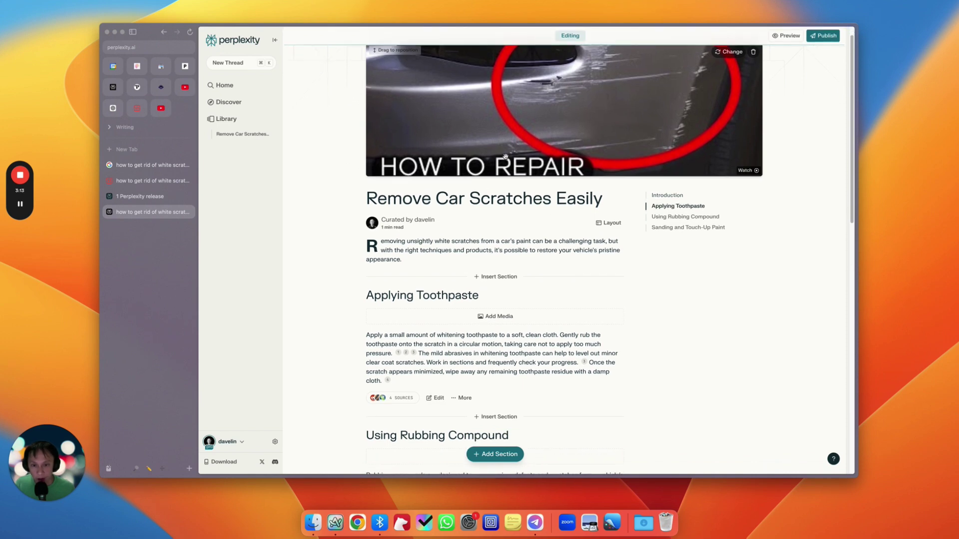
scroll(325, 169, "down", 2)
scroll(438, 224, "down", 4)
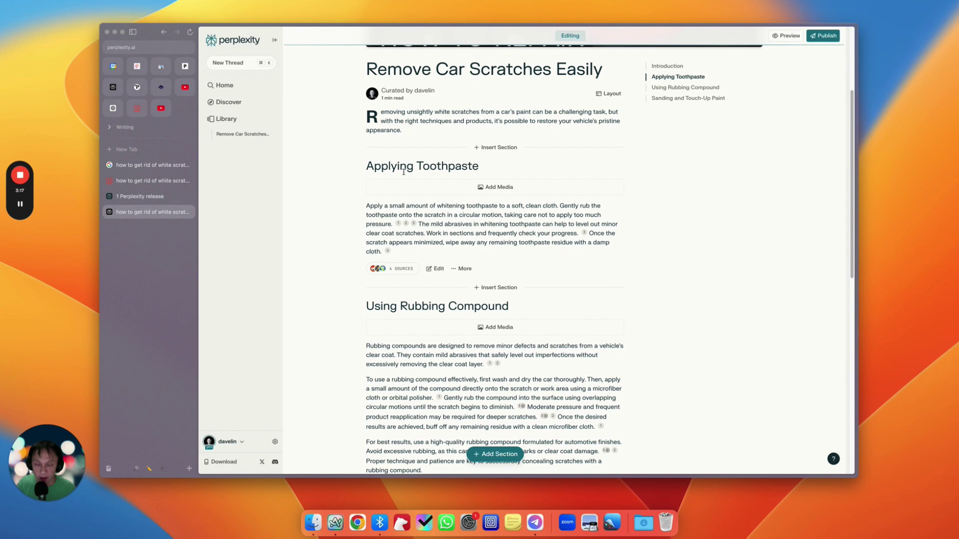
double_click(403, 169)
left_click_drag(404, 169, 427, 168)
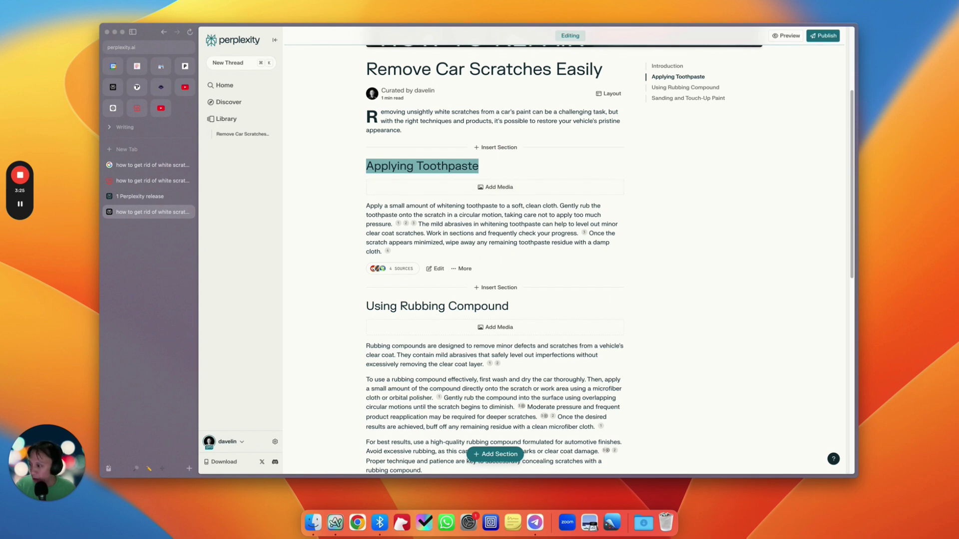
Step: Look through Surfer SEO's recommended terms list, then return to the Perplexity draft
left_click(153, 181)
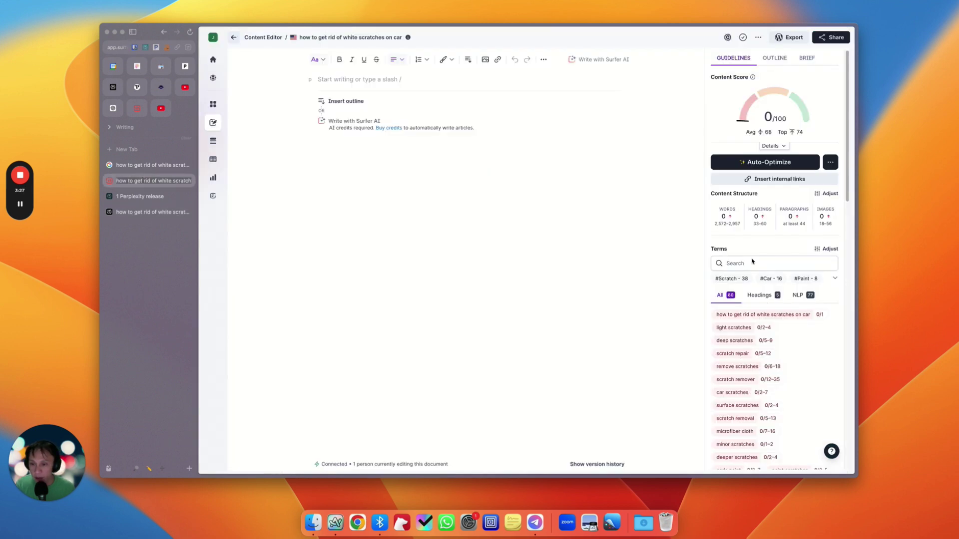
scroll(762, 246, "down", 1)
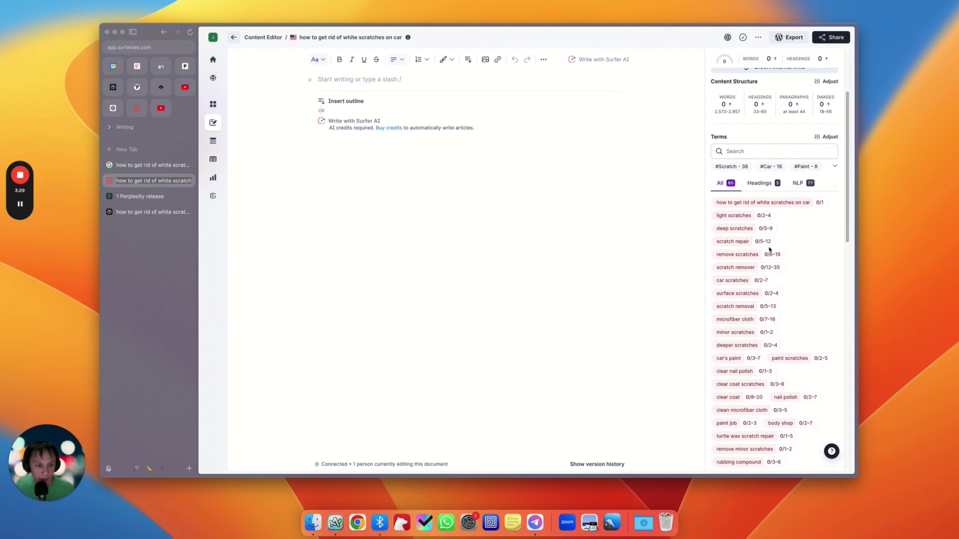
scroll(792, 235, "down", 2)
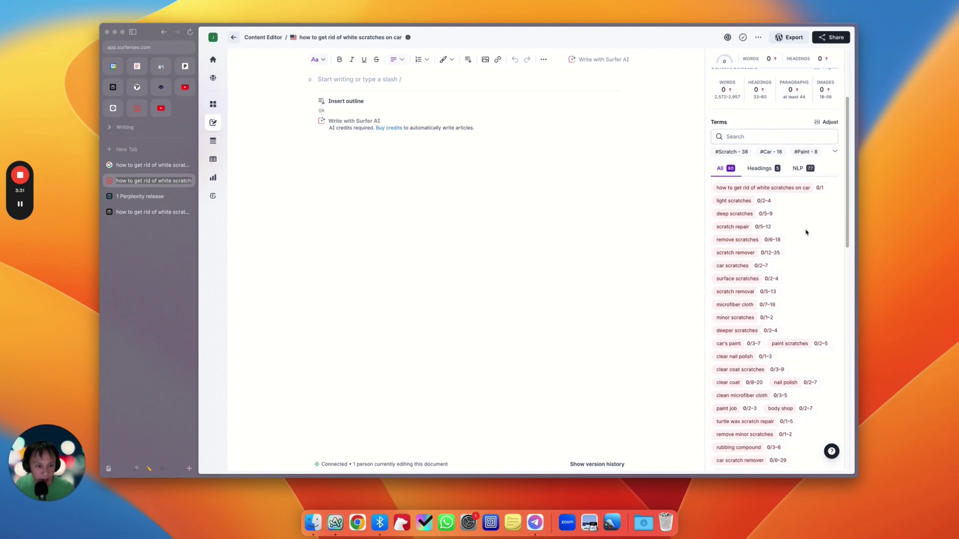
scroll(806, 233, "down", 1)
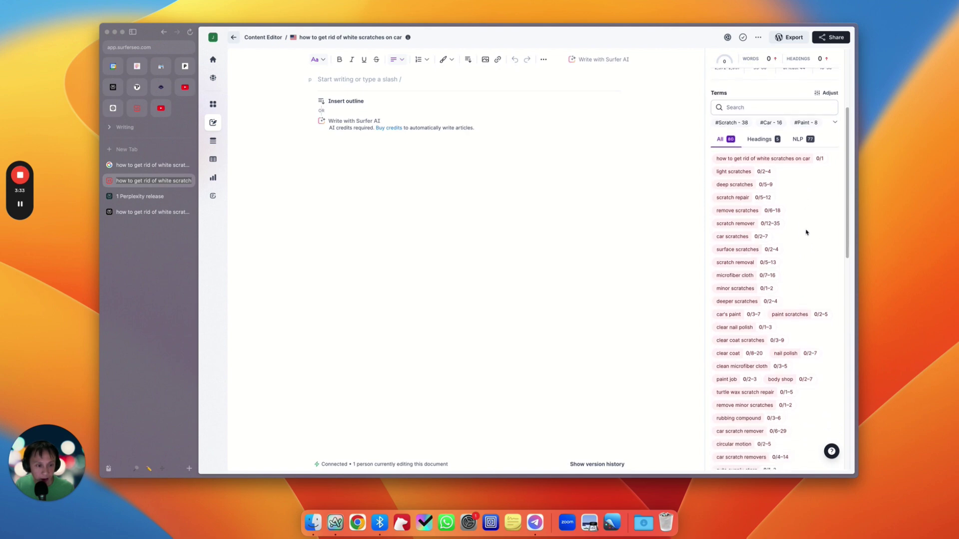
key("ctrl+Tab")
key("ctrl+Tab")
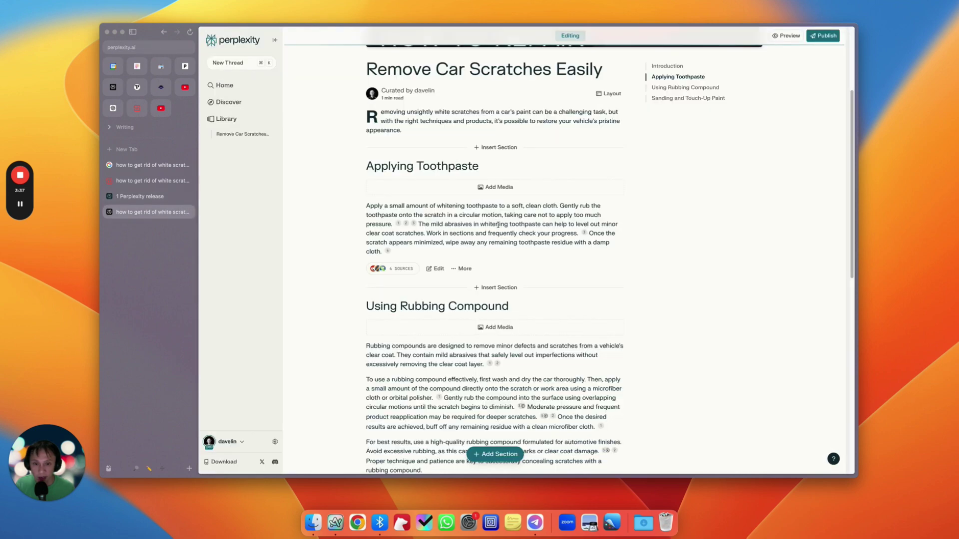
scroll(498, 225, "down", 10)
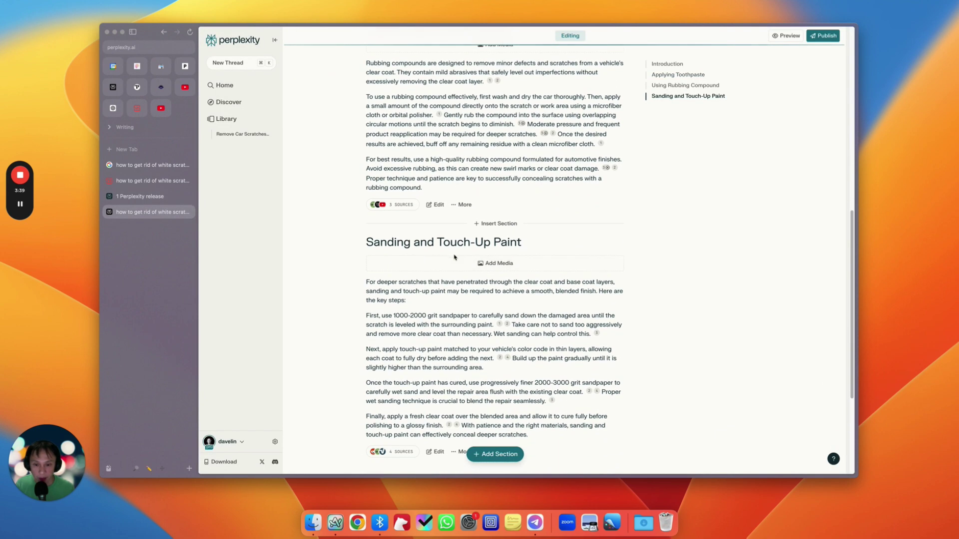
scroll(454, 257, "down", 4)
scroll(456, 235, "up", 7)
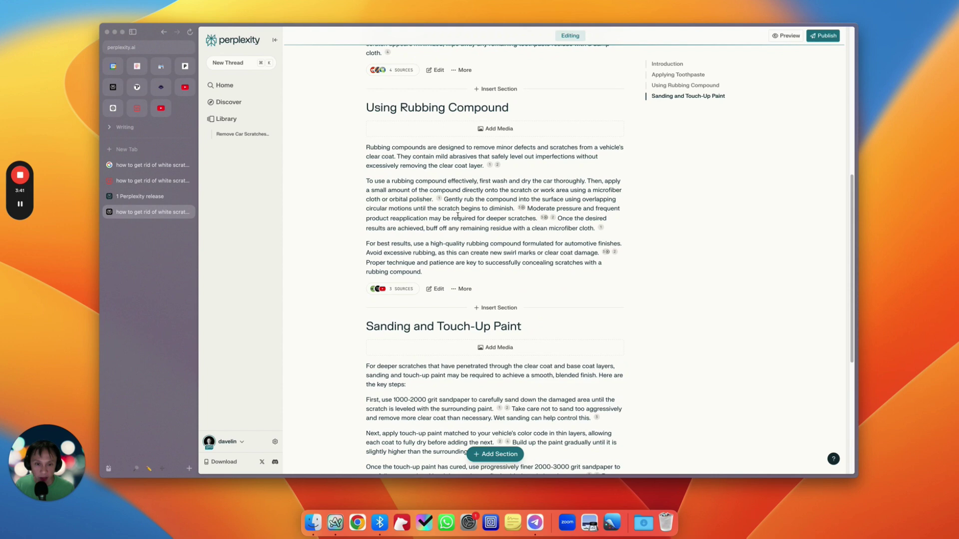
scroll(457, 215, "up", 5)
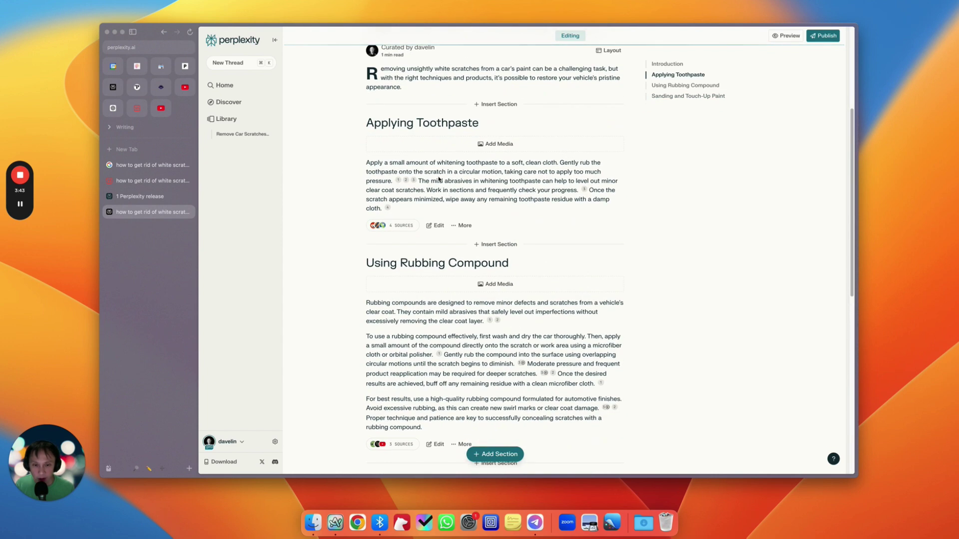
scroll(450, 244, "down", 2)
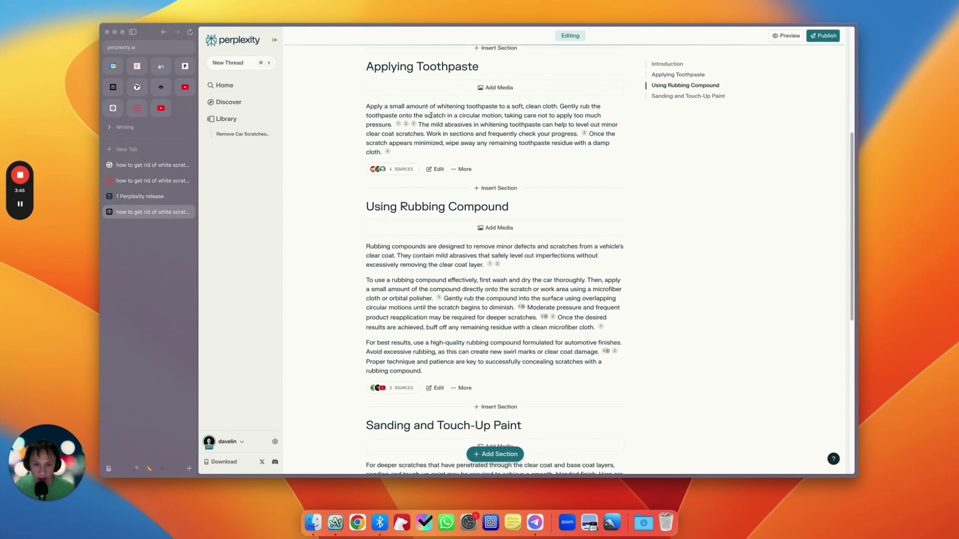
Step: From the Google results, open and skim the '6 Hacks To Remove Scratches From A Car' article, then return
left_click(131, 166)
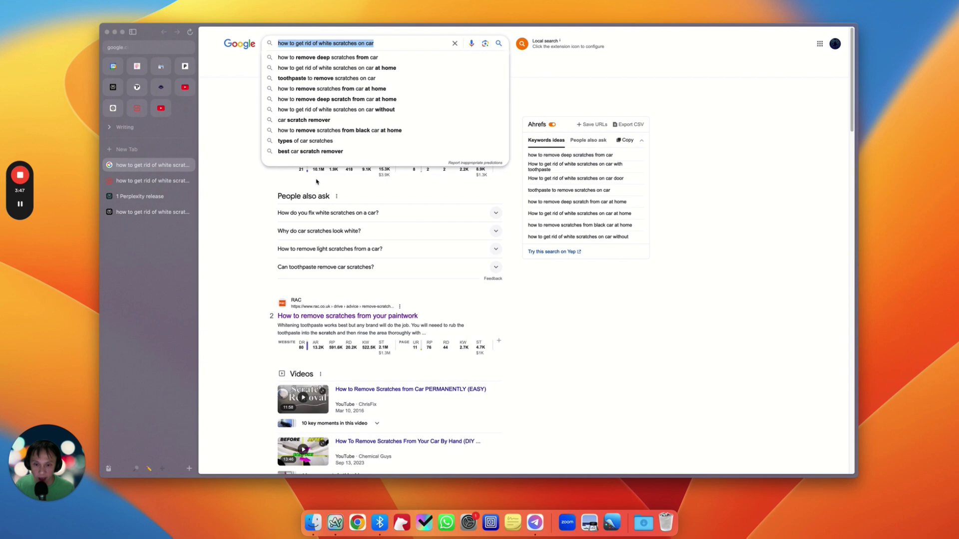
left_click(230, 218)
scroll(269, 159, "down", 1)
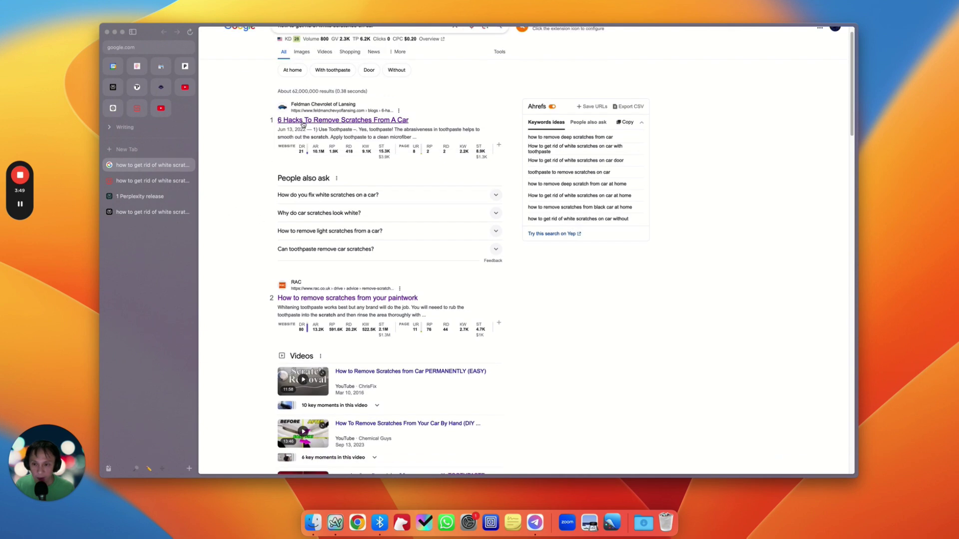
left_click(302, 122)
scroll(268, 202, "down", 5)
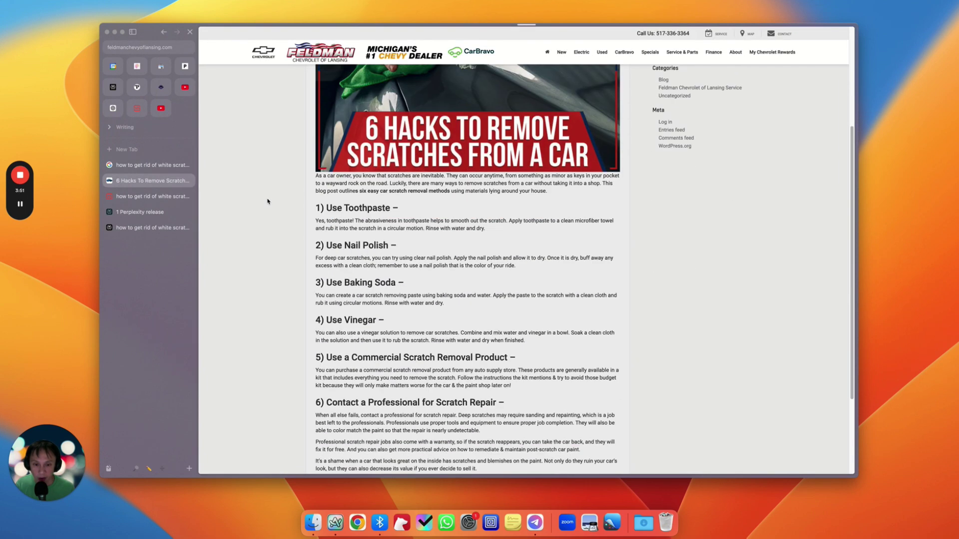
scroll(268, 201, "down", 3)
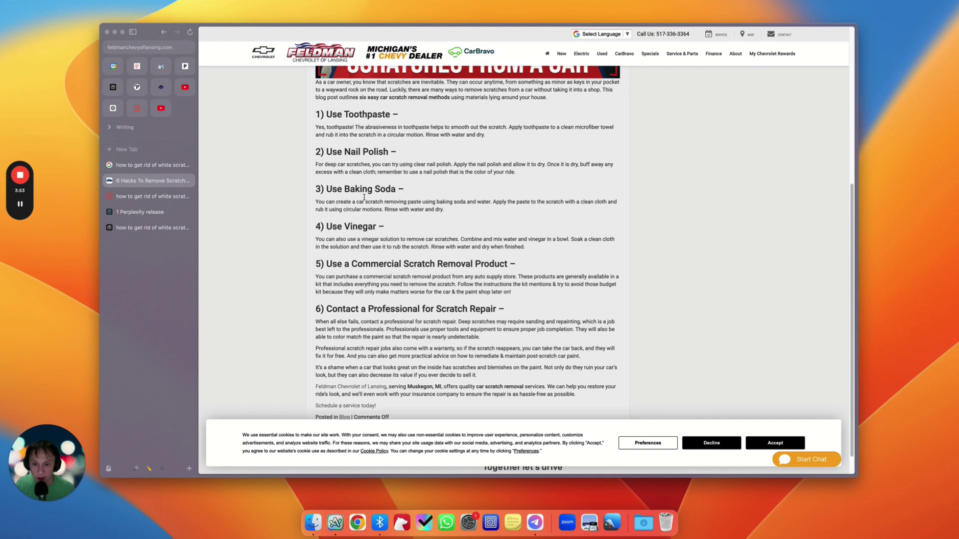
left_click(148, 164)
Step: Open the RAC scratch-removal article and select its 'How do I repair a deeper scratch?' heading
left_click(327, 299, "super")
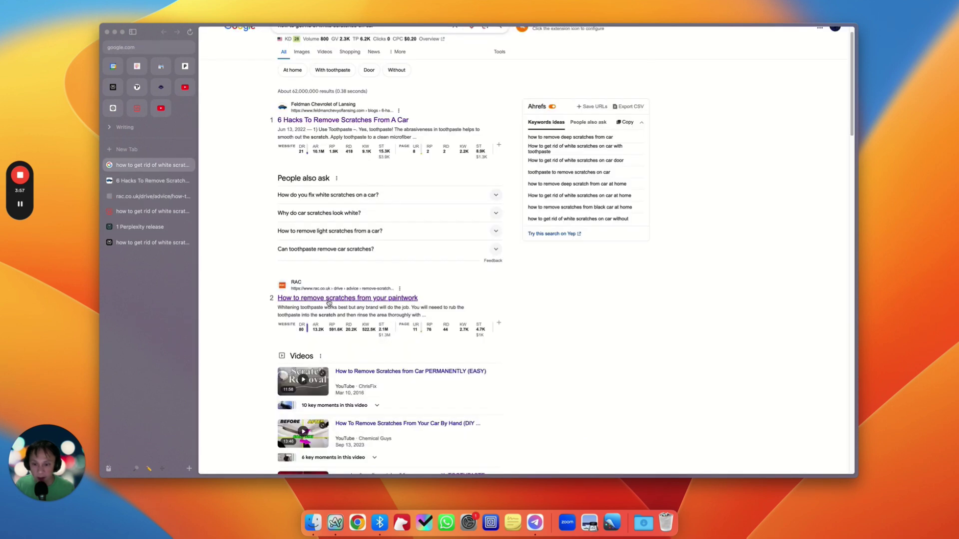
left_click(142, 201)
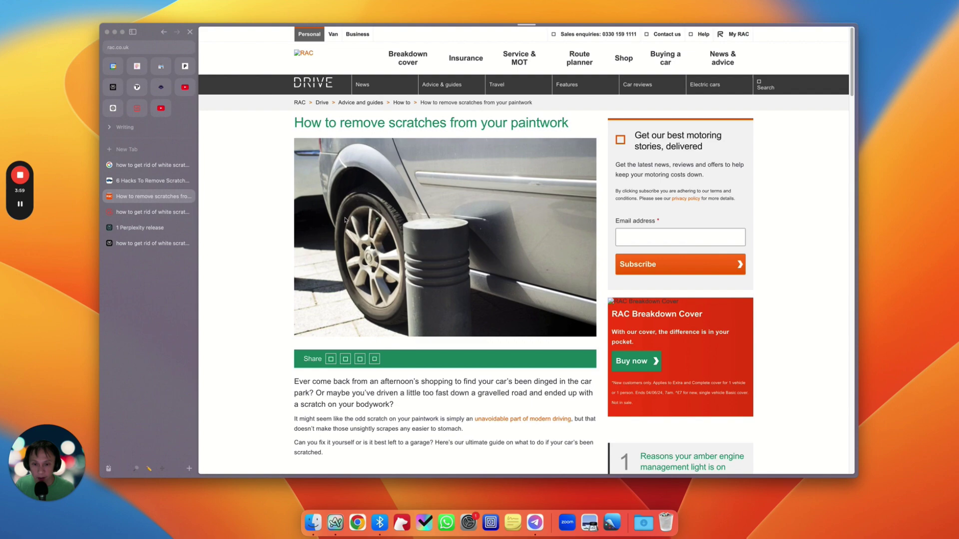
scroll(543, 226, "down", 5)
scroll(549, 225, "down", 5)
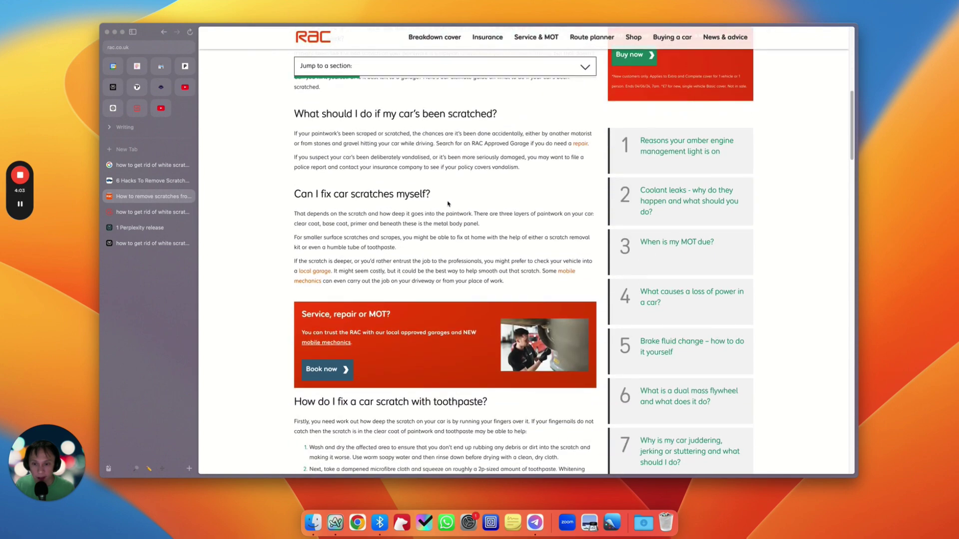
scroll(469, 206, "down", 8)
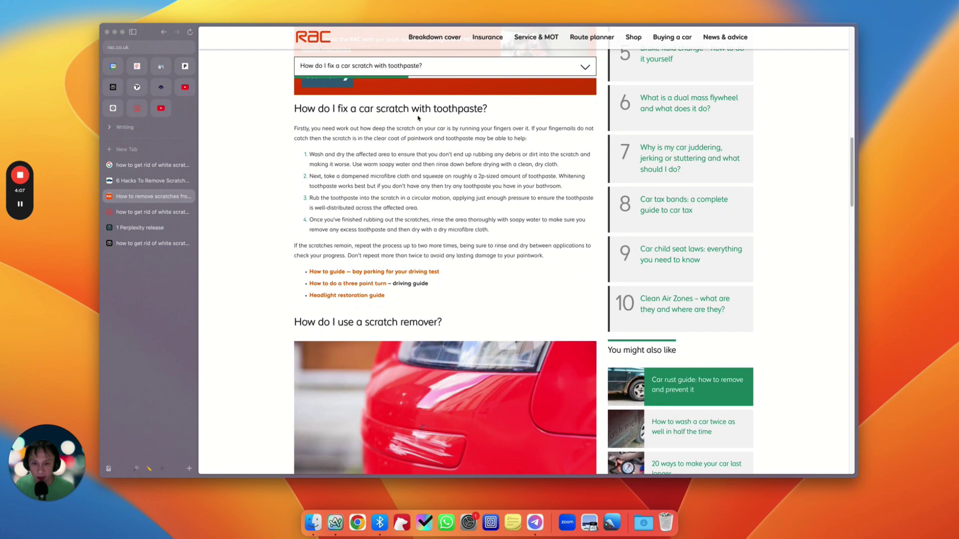
scroll(418, 118, "down", 10)
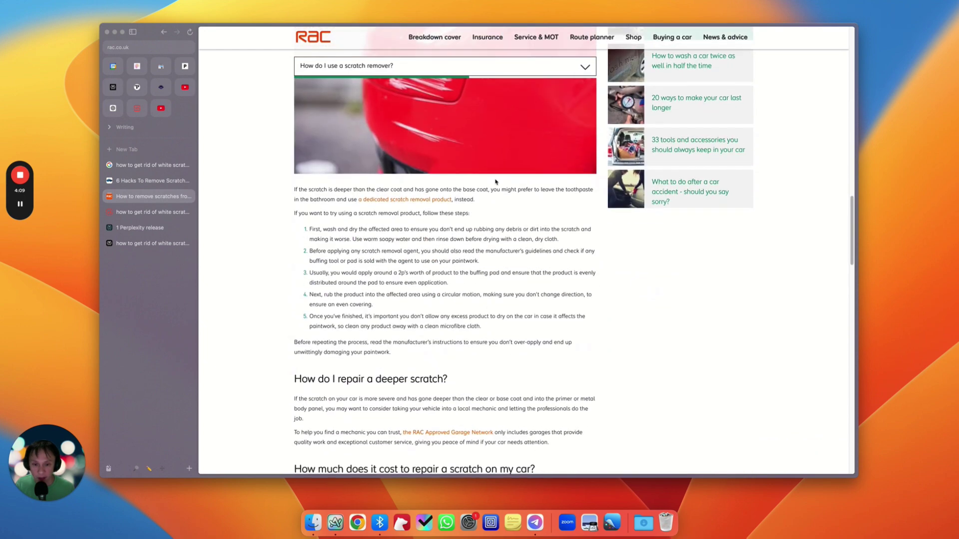
scroll(495, 182, "down", 6)
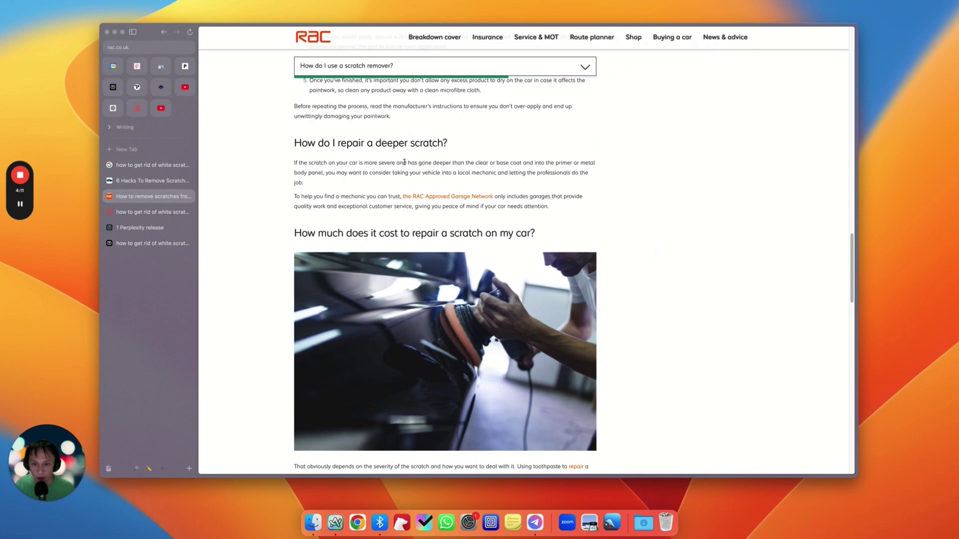
scroll(385, 156, "down", 1)
left_click_drag(295, 123, 450, 126)
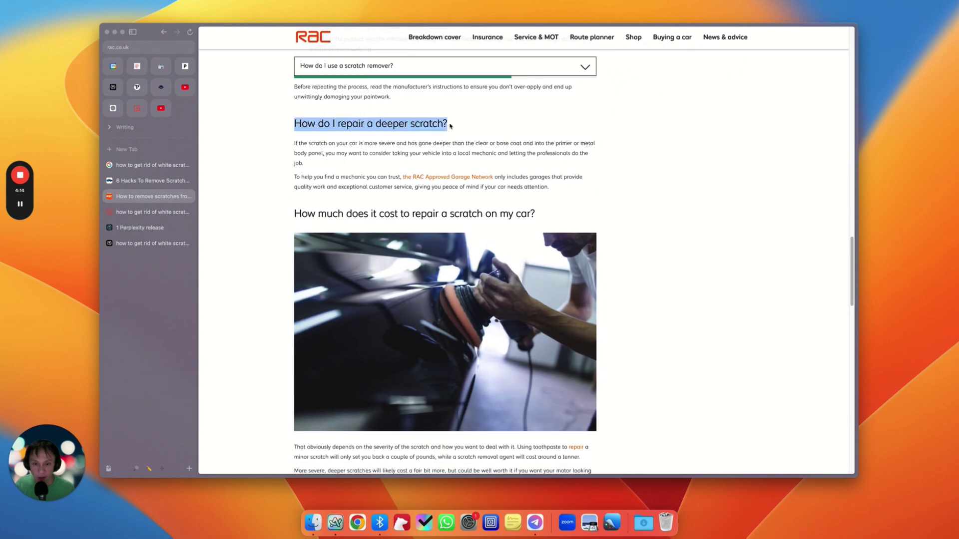
Step: Draft a section 'DIY ways to remove scratches on cars' as a concise list above Applying Toothpaste
left_click(139, 247)
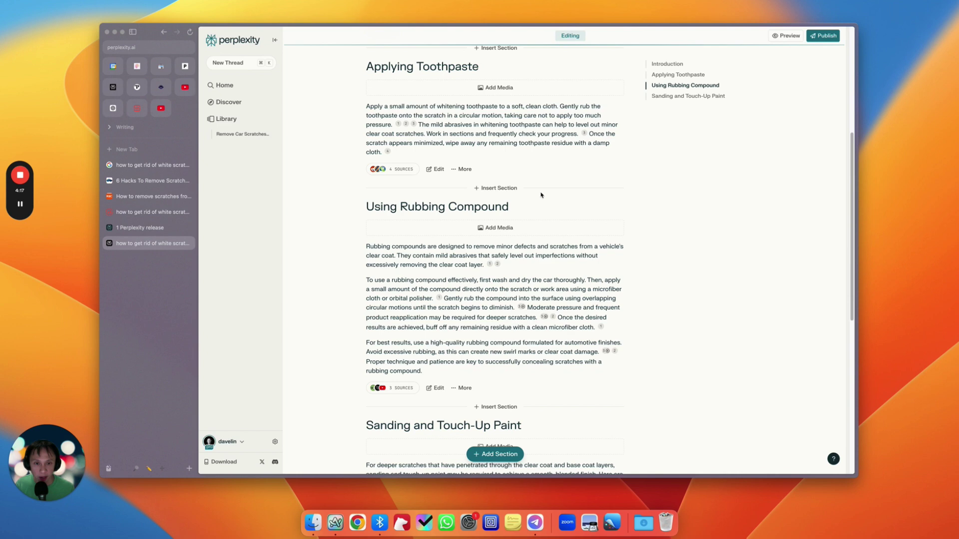
scroll(485, 201, "up", 5)
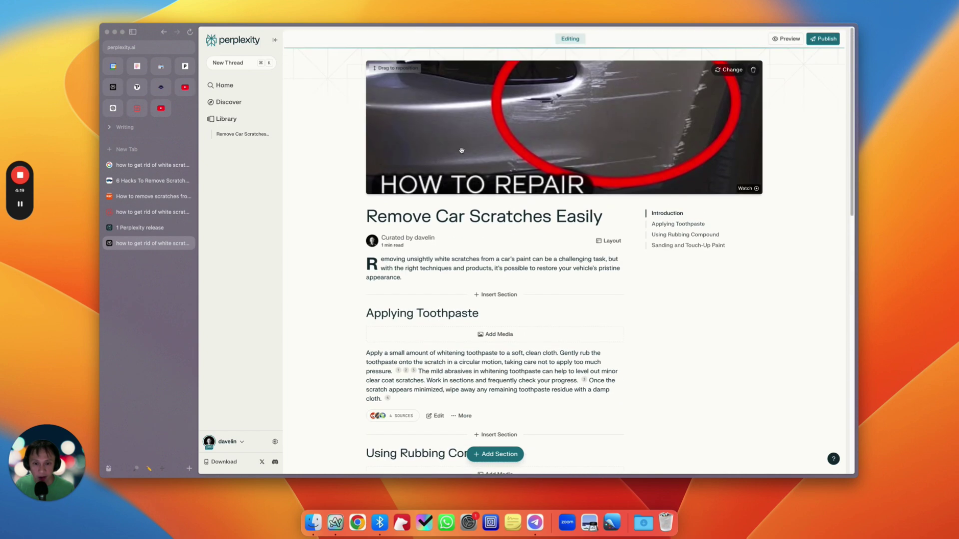
scroll(489, 161, "down", 3)
scroll(489, 161, "down", 2)
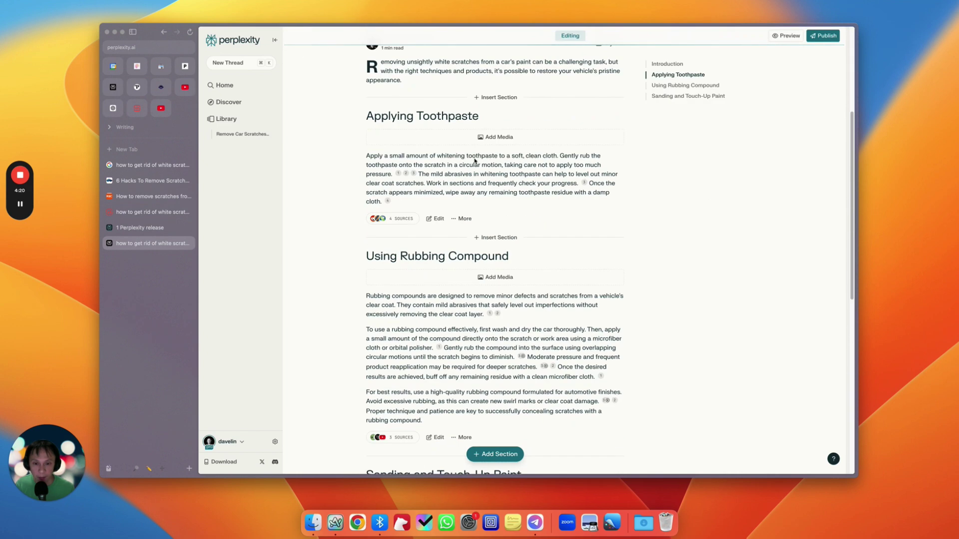
left_click(491, 99)
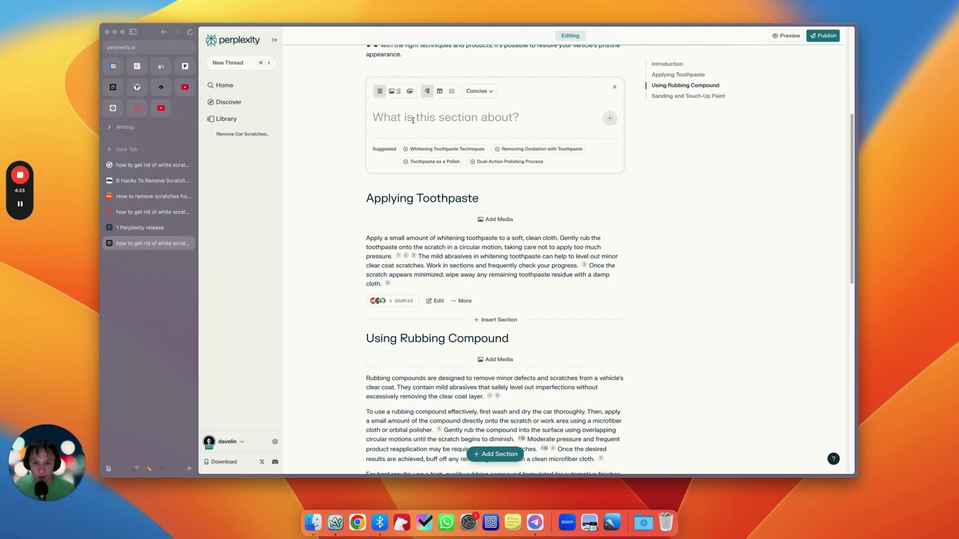
type("DIY ways t")
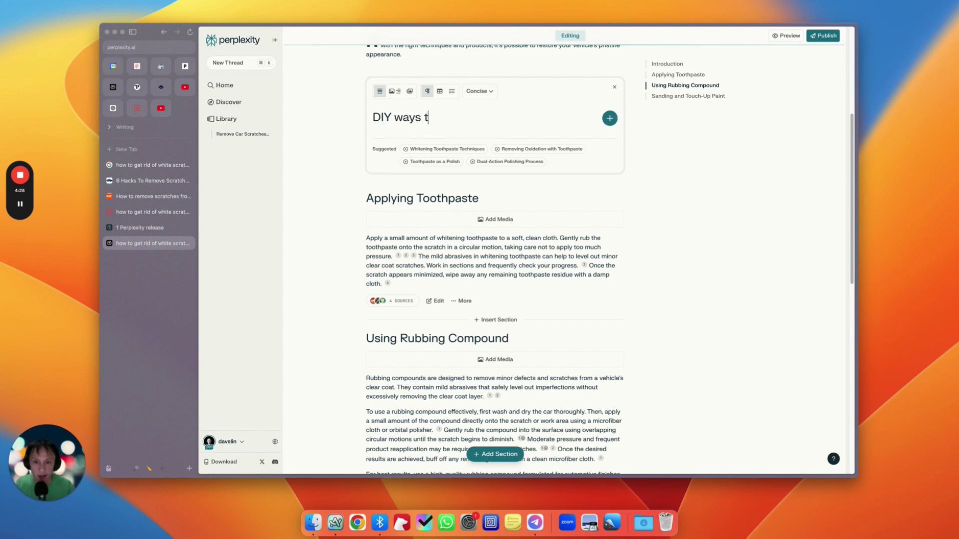
type("o remove sc")
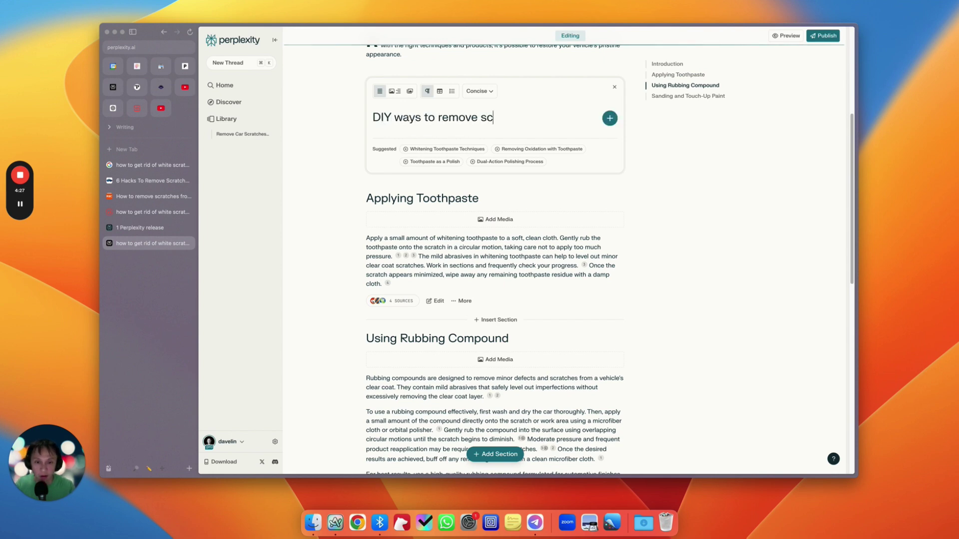
type("ratches")
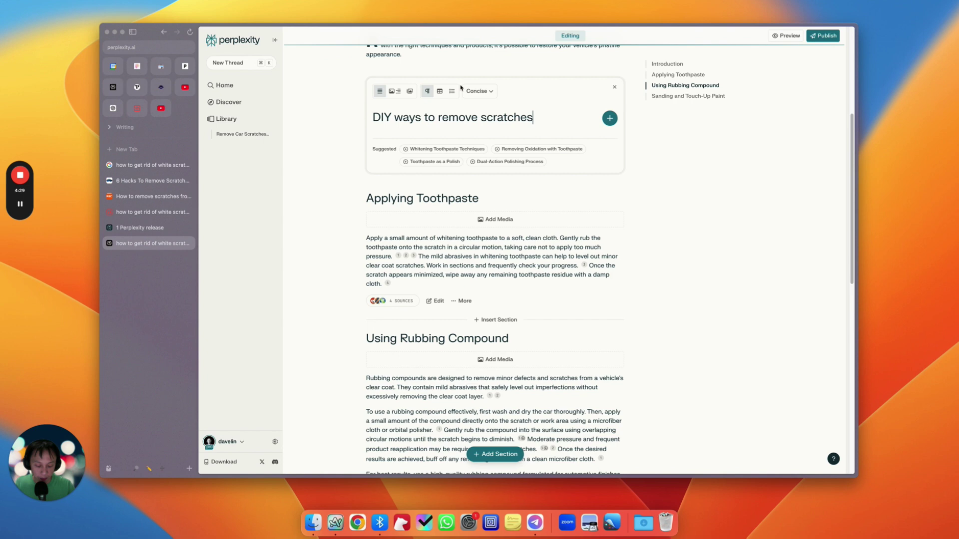
type(" on cars")
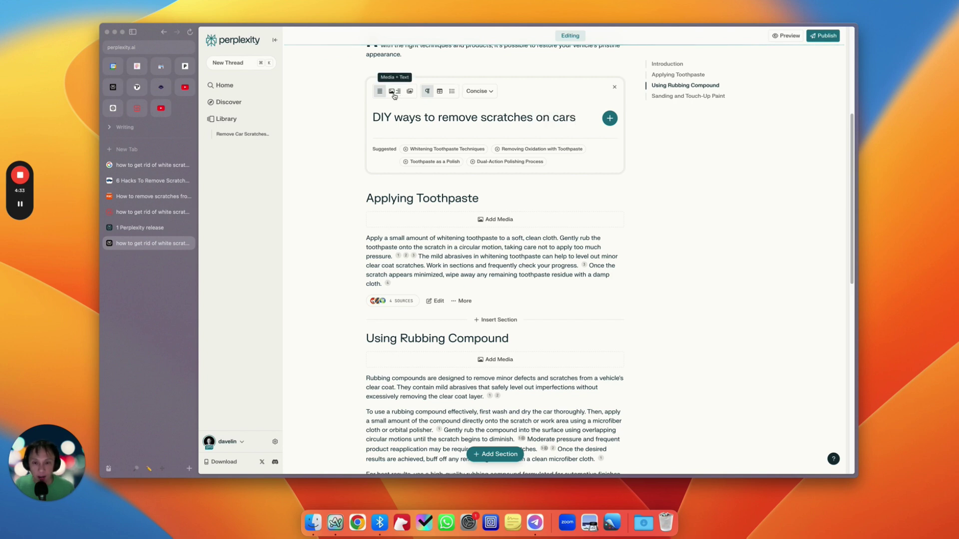
left_click(452, 91)
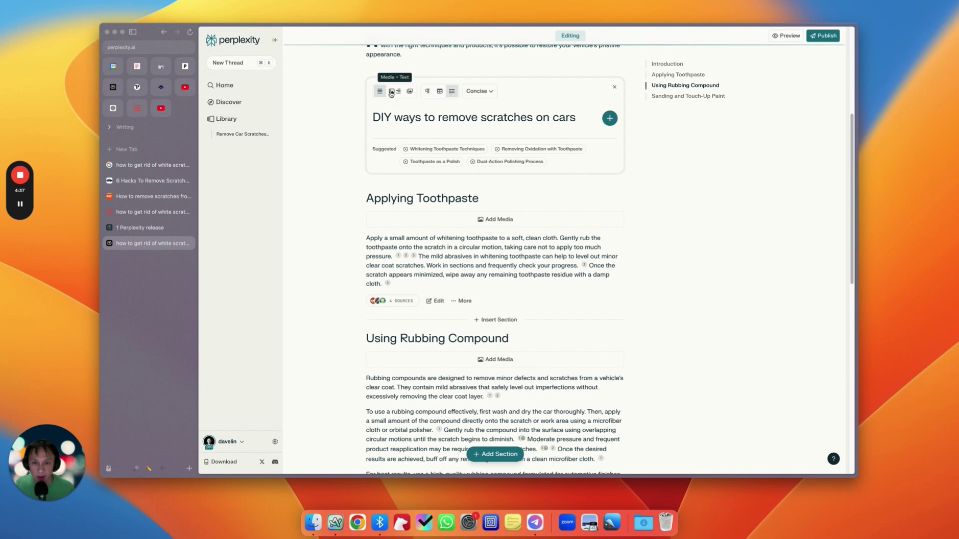
left_click(481, 93)
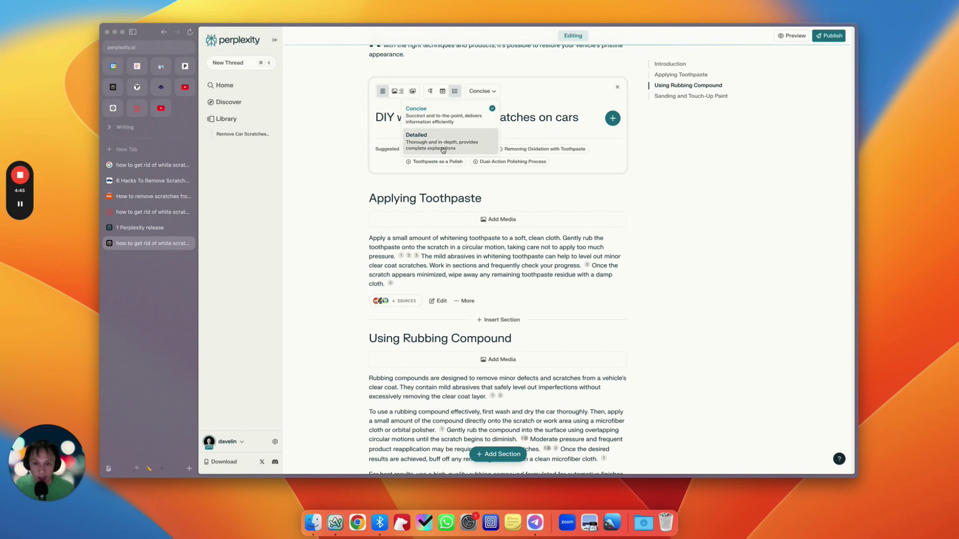
left_click(452, 100)
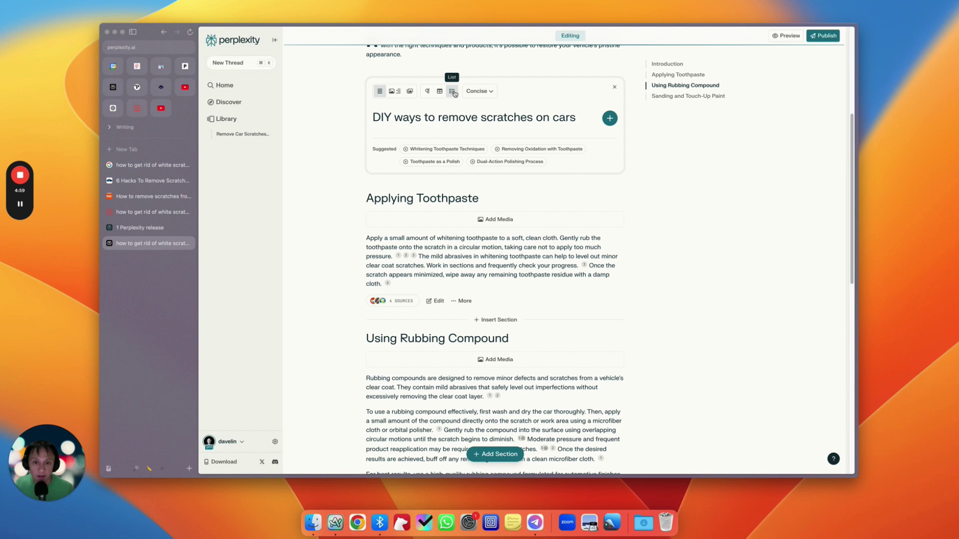
left_click(453, 92)
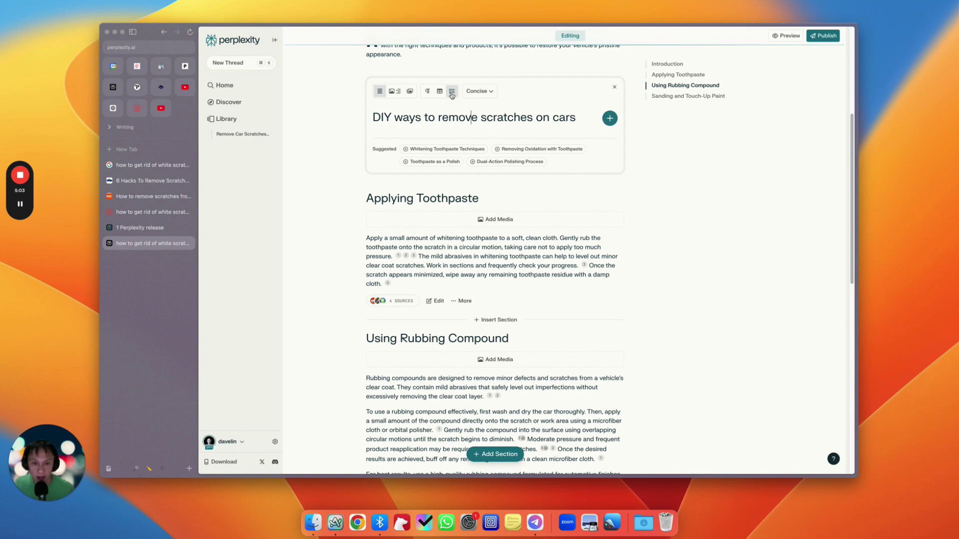
Step: Generate the DIY Scratch Removal Methods list section and look over its items
left_click(608, 120)
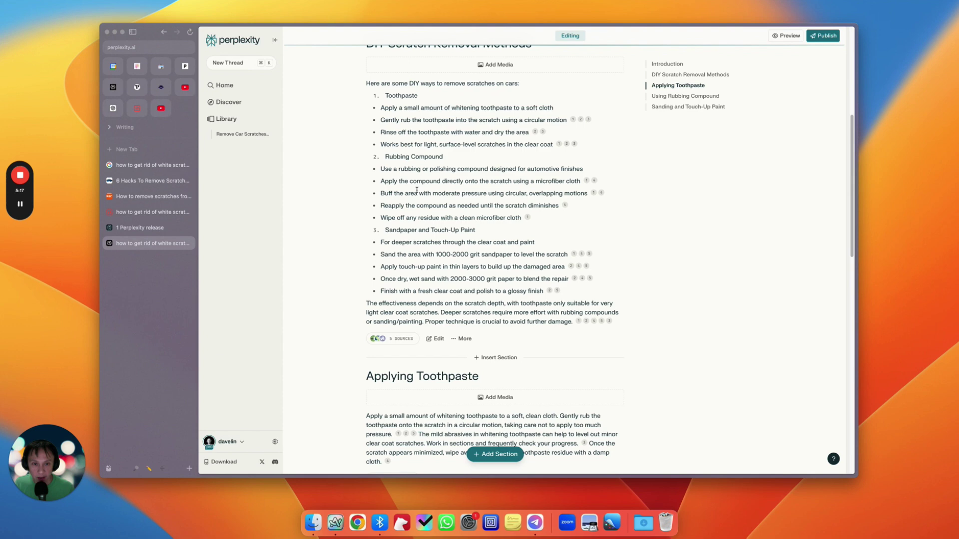
scroll(413, 201, "up", 3)
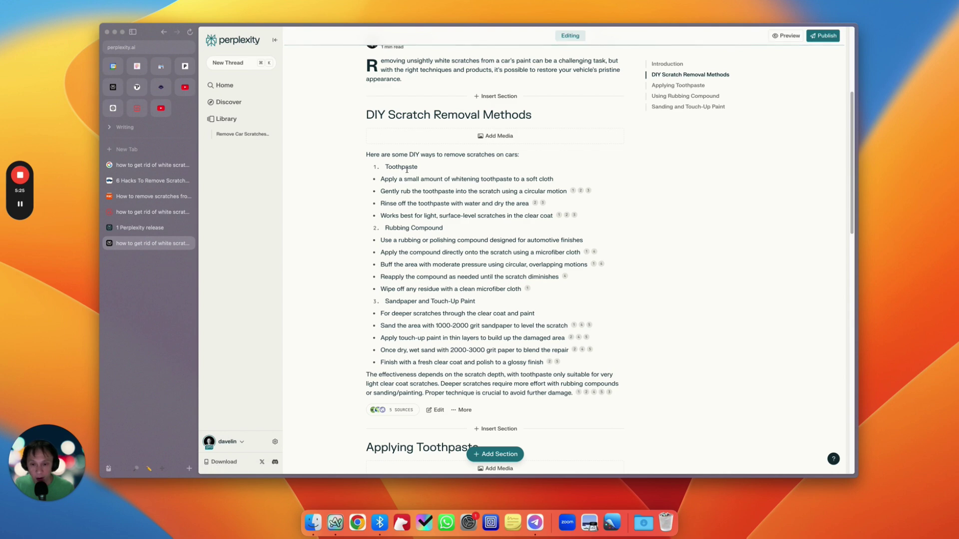
scroll(398, 210, "down", 1)
left_click_drag(385, 212, 442, 212)
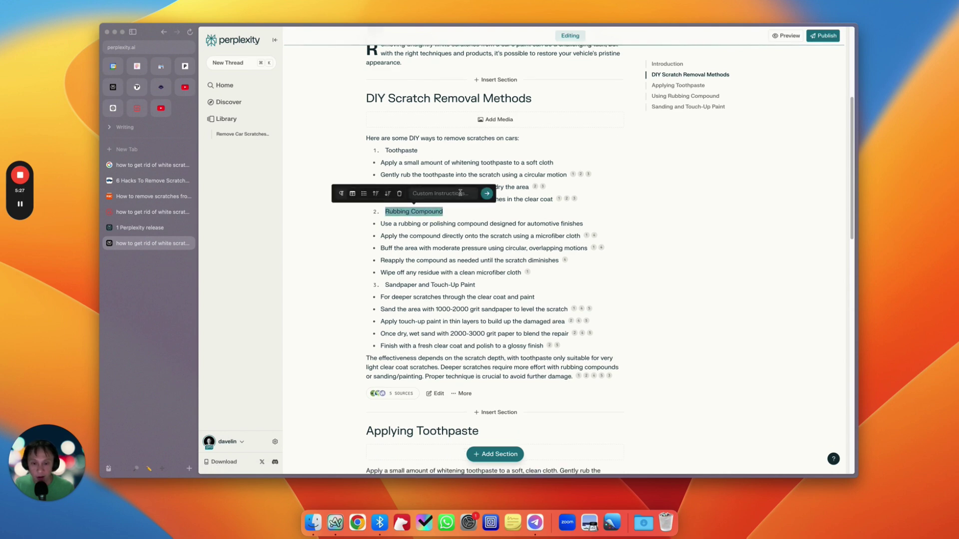
left_click(407, 151)
double_click(397, 151)
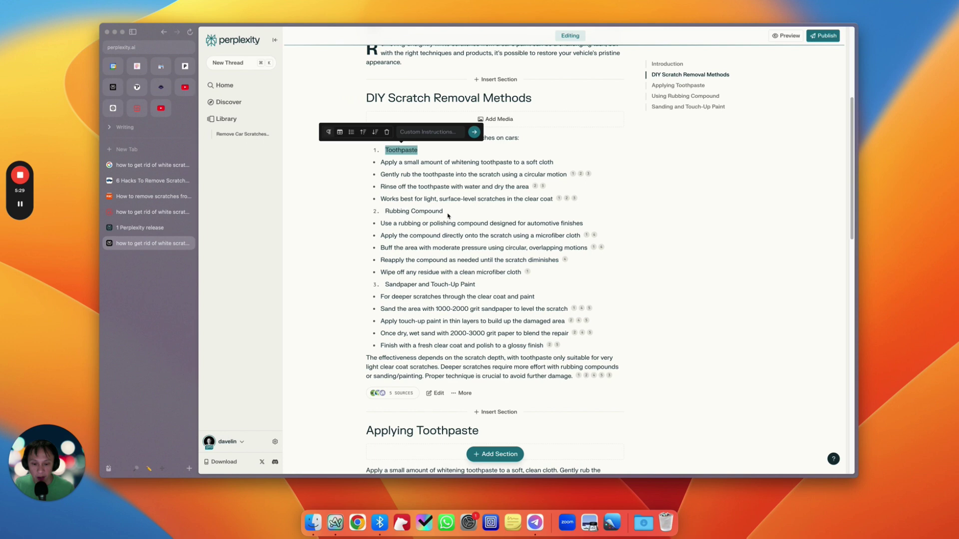
scroll(449, 249, "down", 5)
scroll(455, 283, "down", 5)
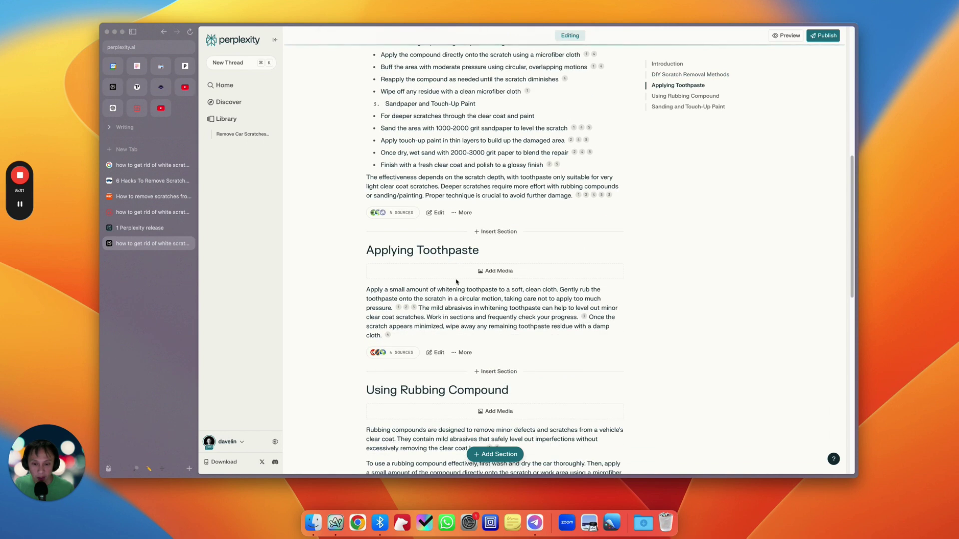
Step: Delete the separate Applying Toothpaste section
left_click(464, 352)
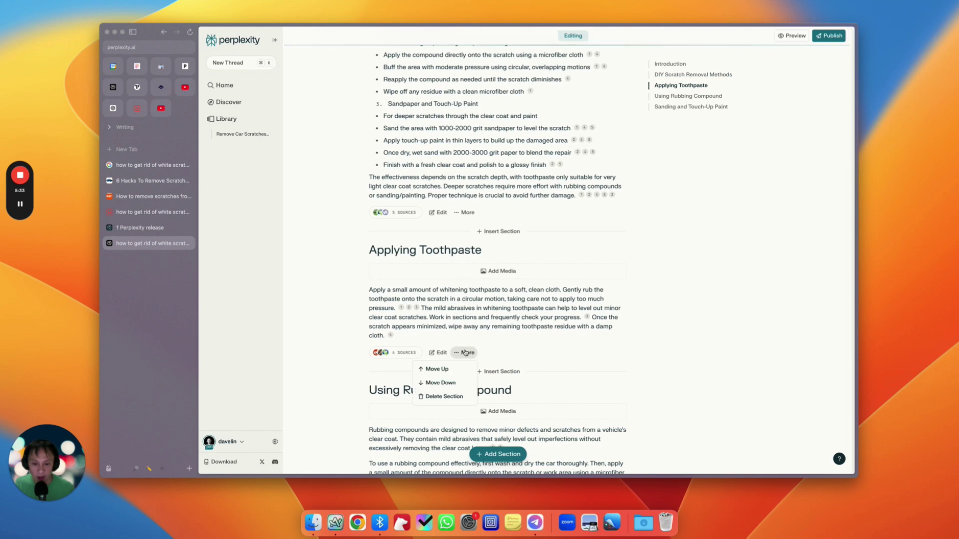
left_click(443, 396)
scroll(402, 119, "up", 3)
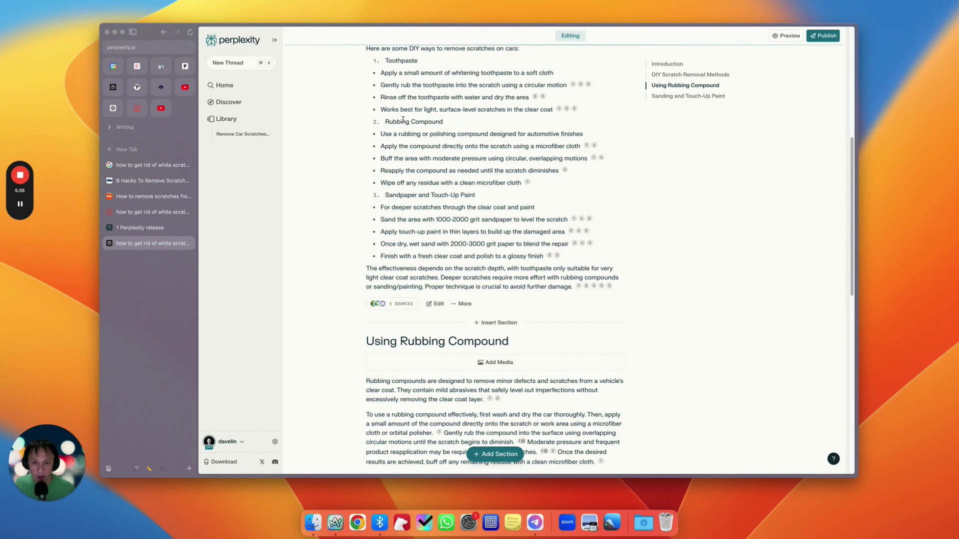
scroll(403, 120, "up", 3)
double_click(401, 156)
scroll(454, 225, "down", 3)
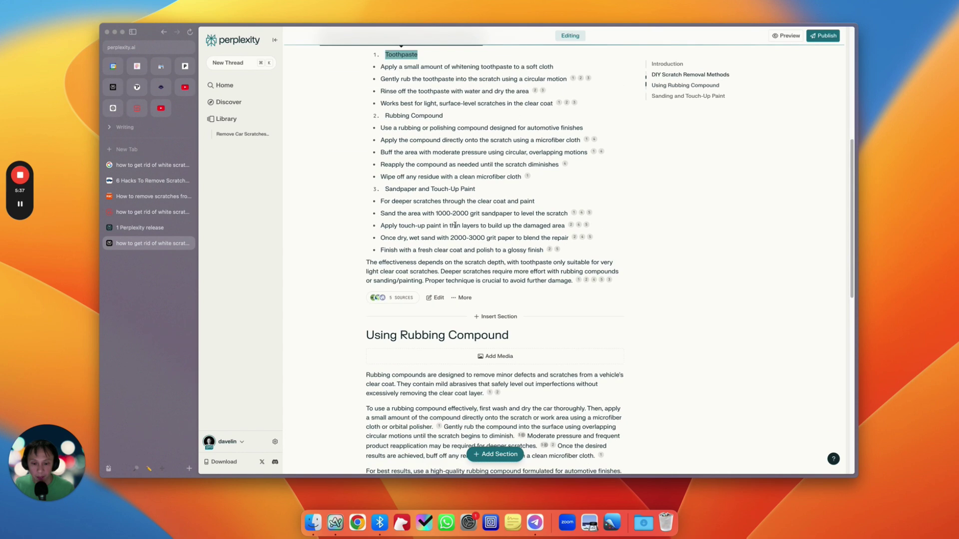
Step: Generate a paragraph section 'How to fix scratches with toothpaste' and bring up its image choices
left_click(499, 318)
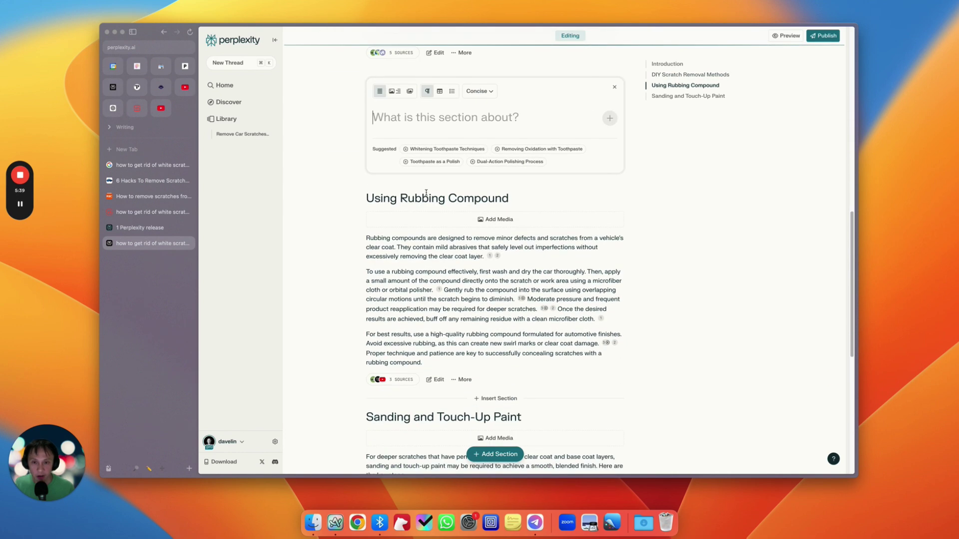
type("How to fix scrat")
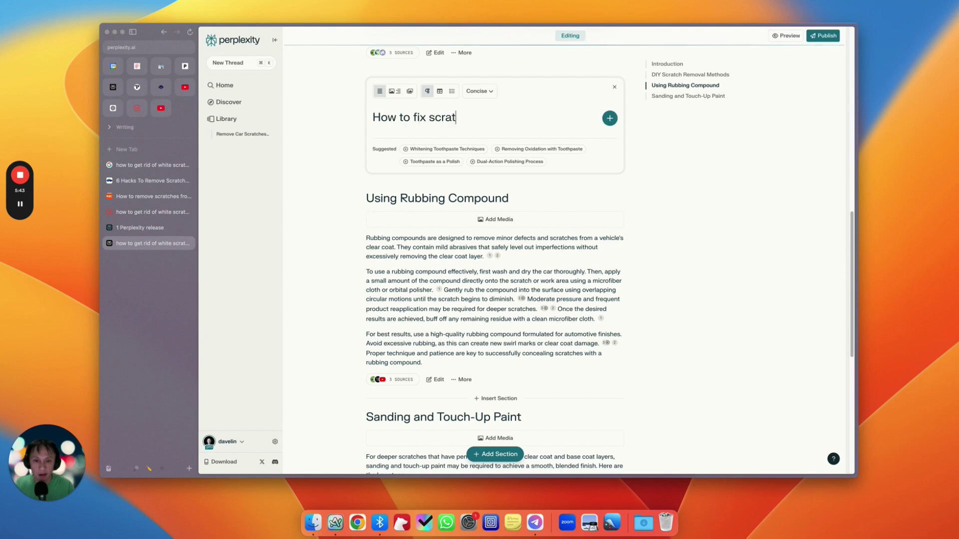
type("ches with to")
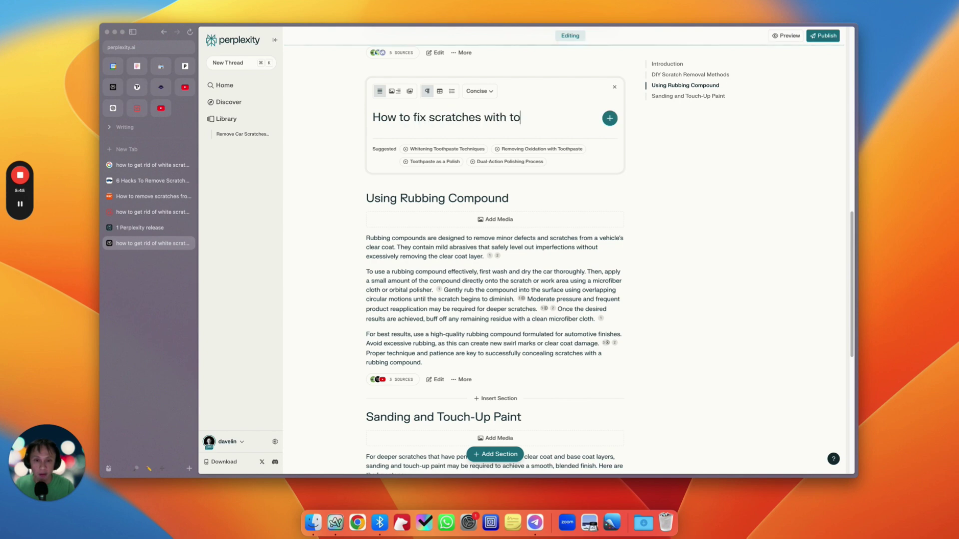
type("othpaste")
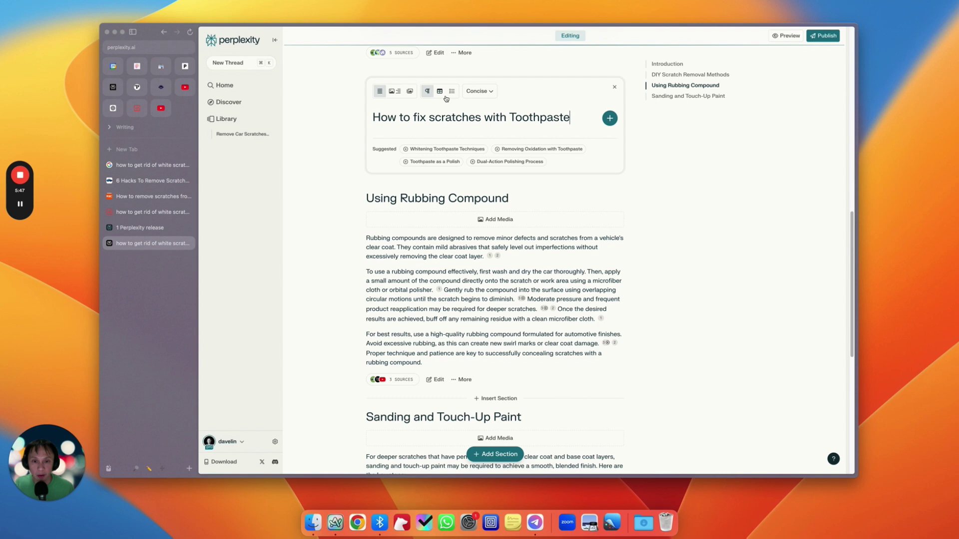
left_click(426, 92)
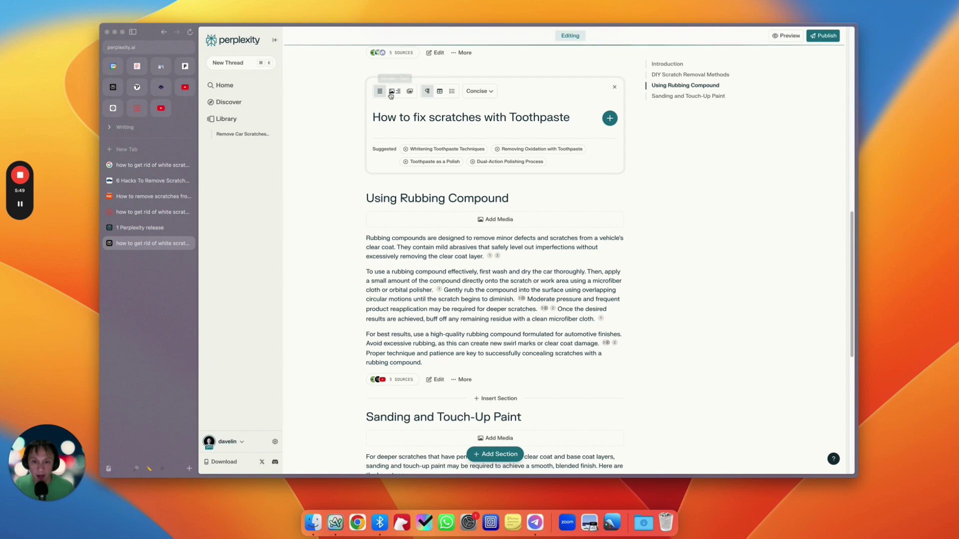
left_click(609, 118)
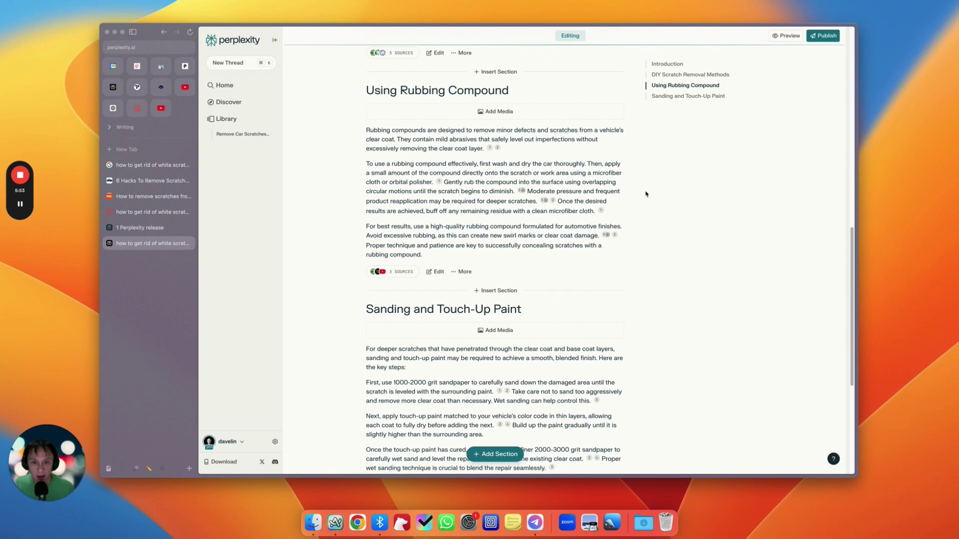
scroll(644, 194, "up", 10)
scroll(651, 194, "down", 5)
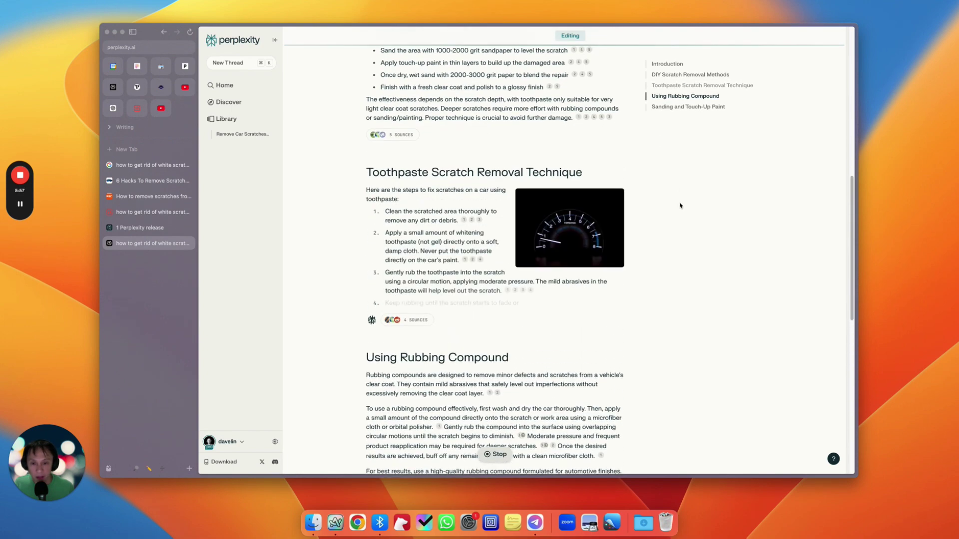
scroll(650, 199, "down", 3)
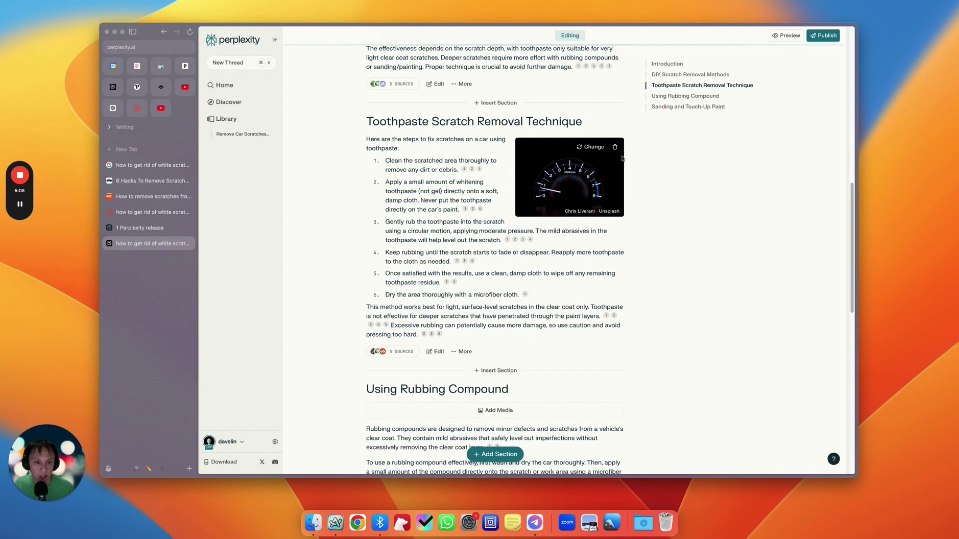
left_click(590, 147)
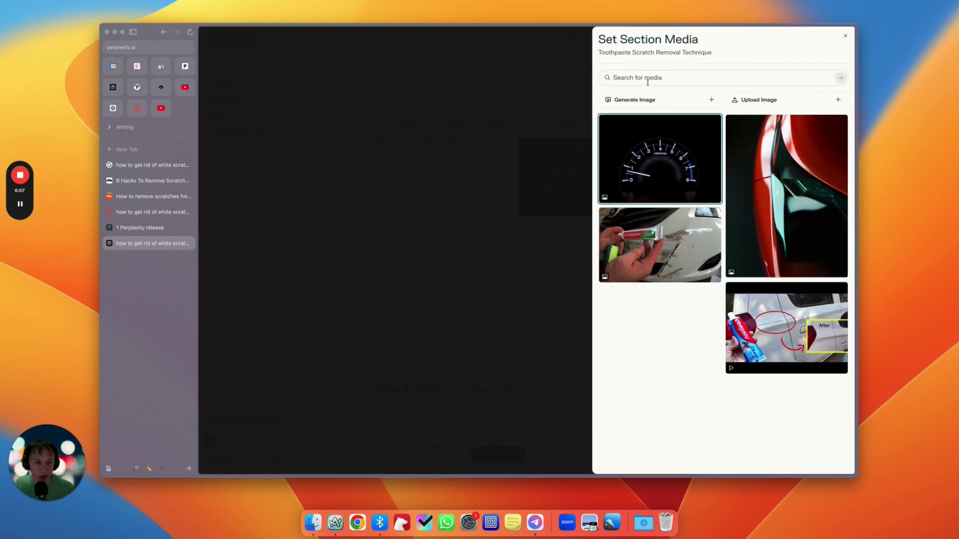
left_click(654, 239)
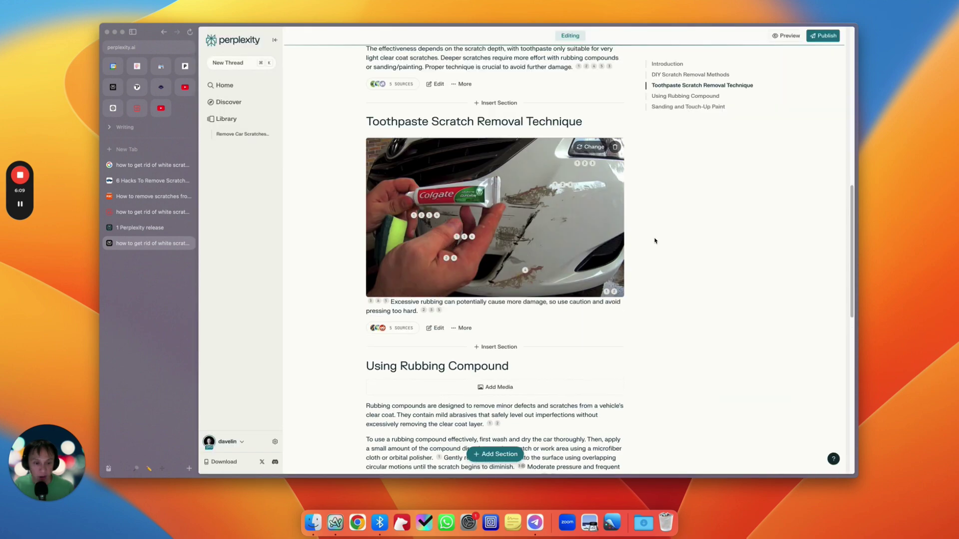
scroll(532, 207, "down", 3)
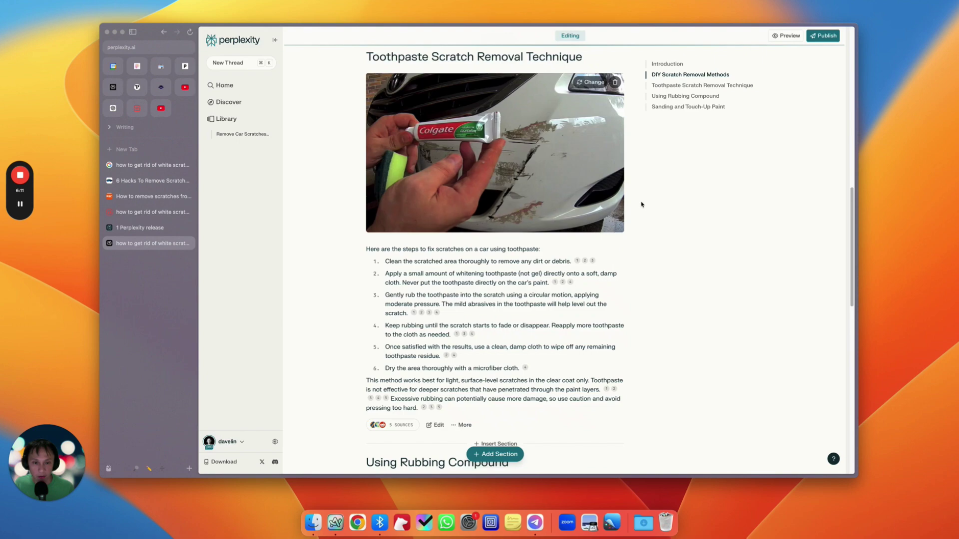
scroll(640, 205, "down", 15)
scroll(655, 197, "up", 3)
scroll(654, 199, "up", 20)
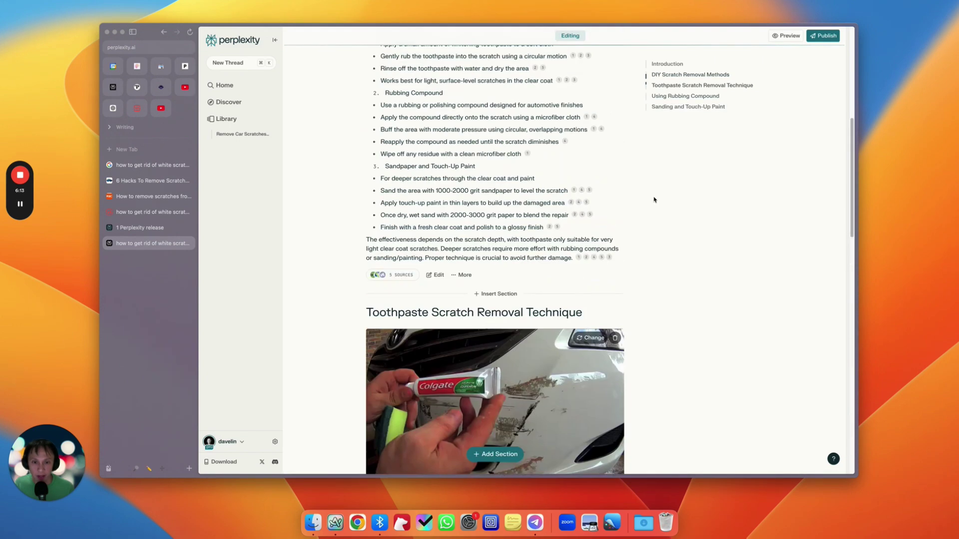
scroll(655, 200, "down", 5)
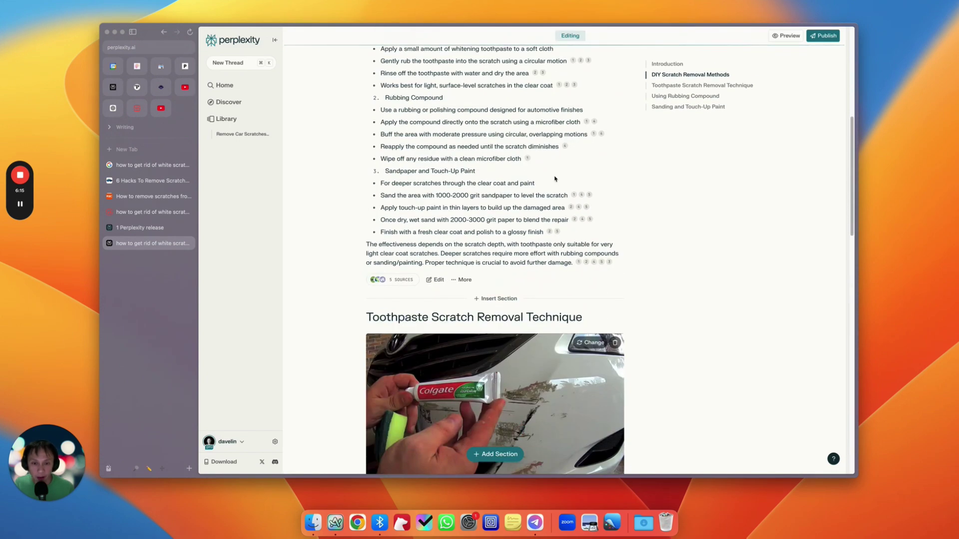
scroll(435, 163, "up", 2)
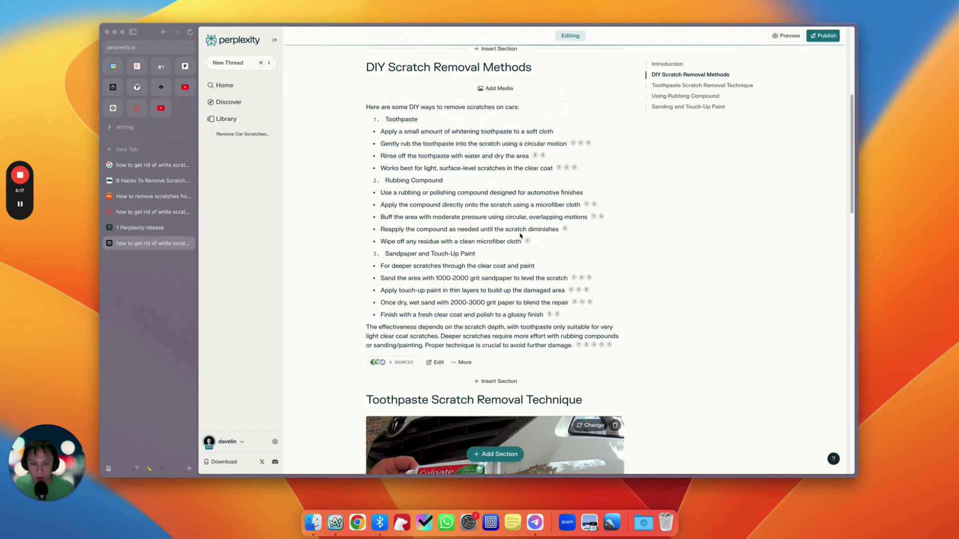
scroll(519, 235, "down", 15)
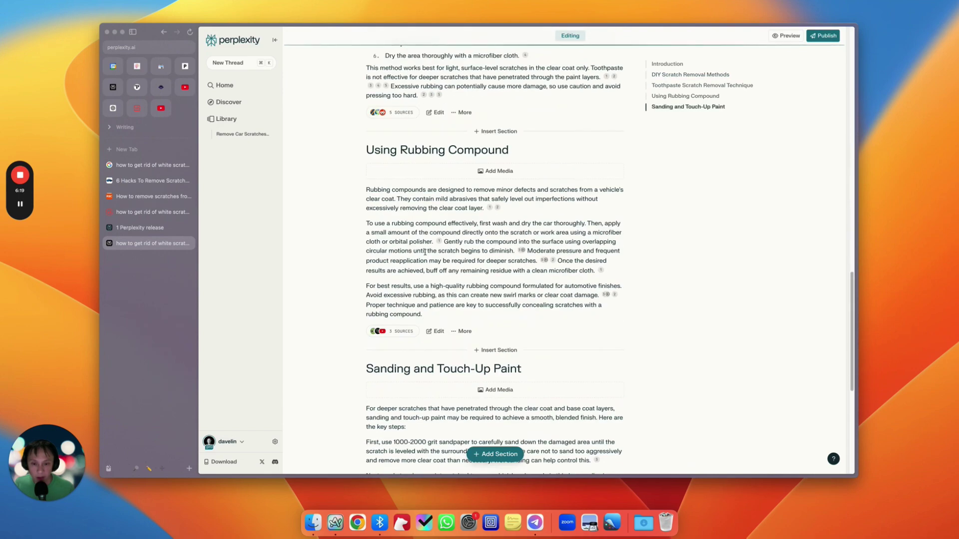
scroll(425, 252, "up", 15)
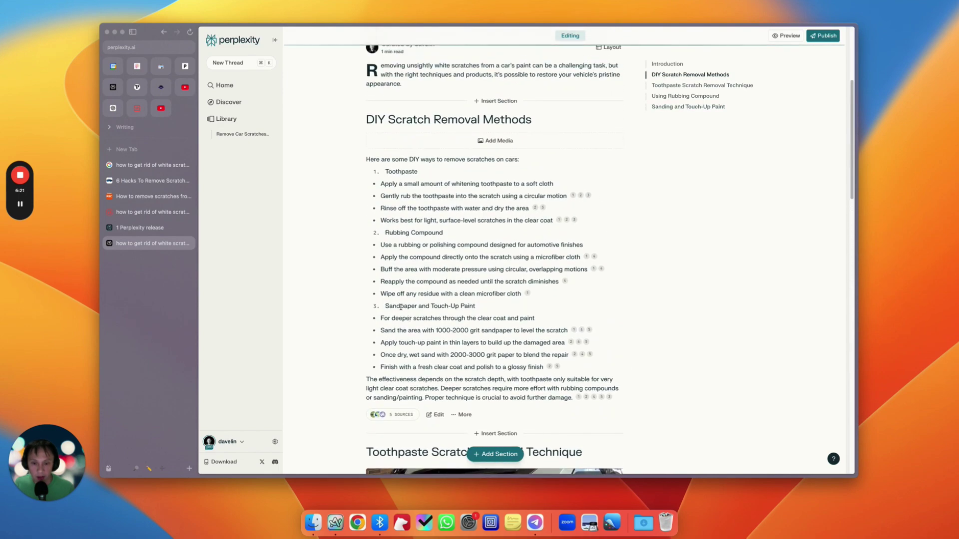
left_click_drag(400, 307, 379, 294)
scroll(630, 289, "down", 20)
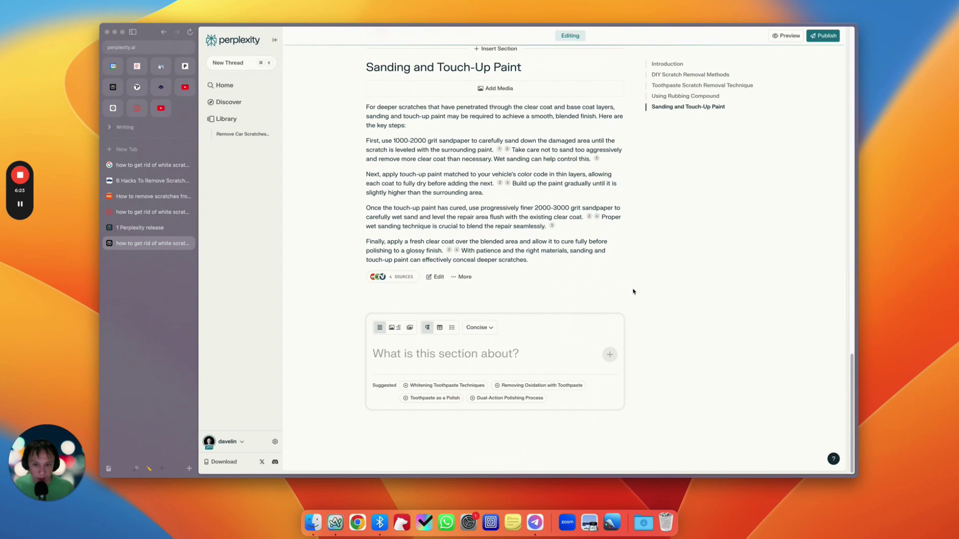
scroll(365, 87, "up", 1)
scroll(561, 160, "up", 15)
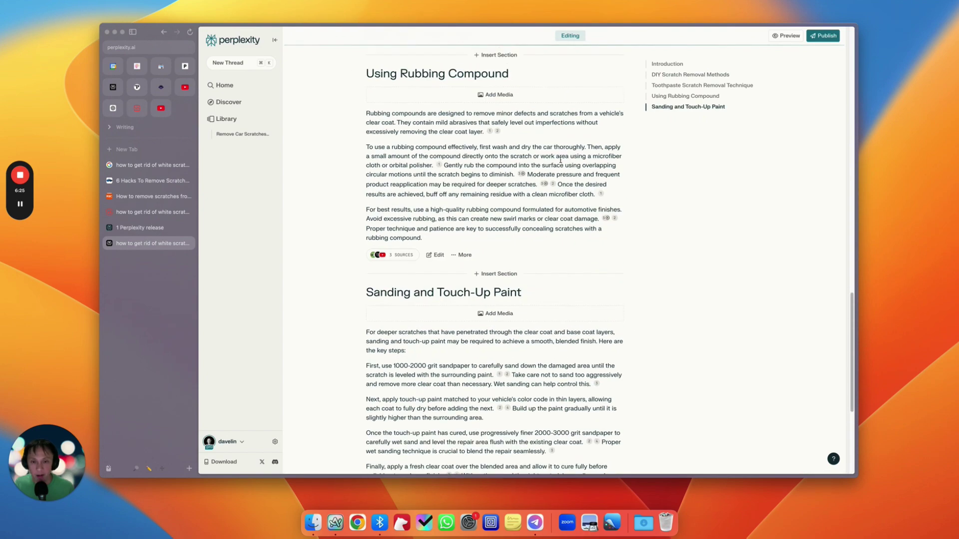
scroll(560, 159, "up", 10)
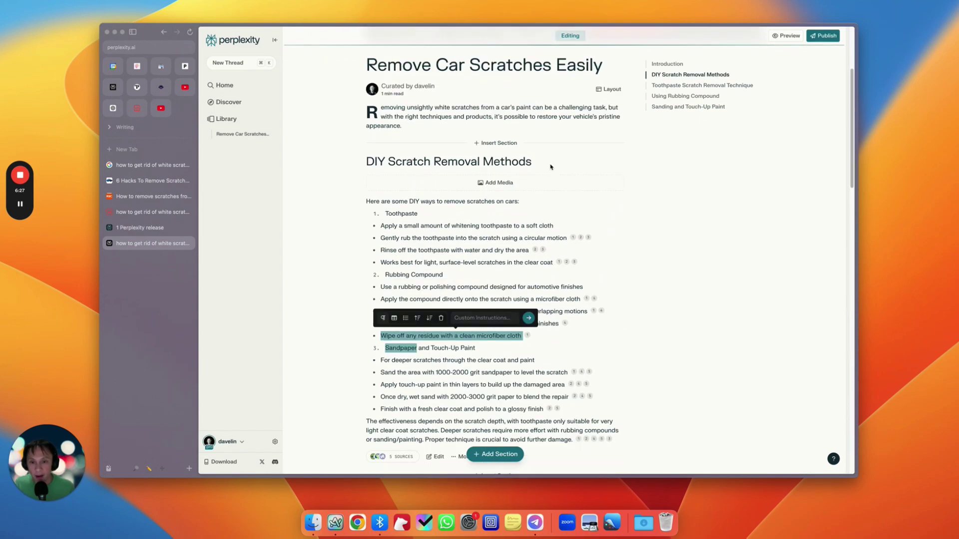
left_click(519, 234)
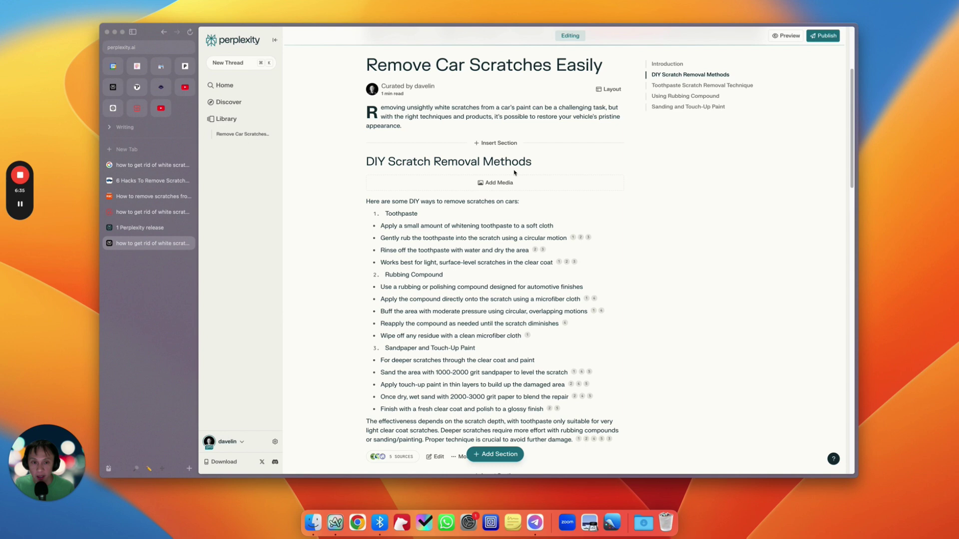
left_click_drag(398, 217, 603, 216)
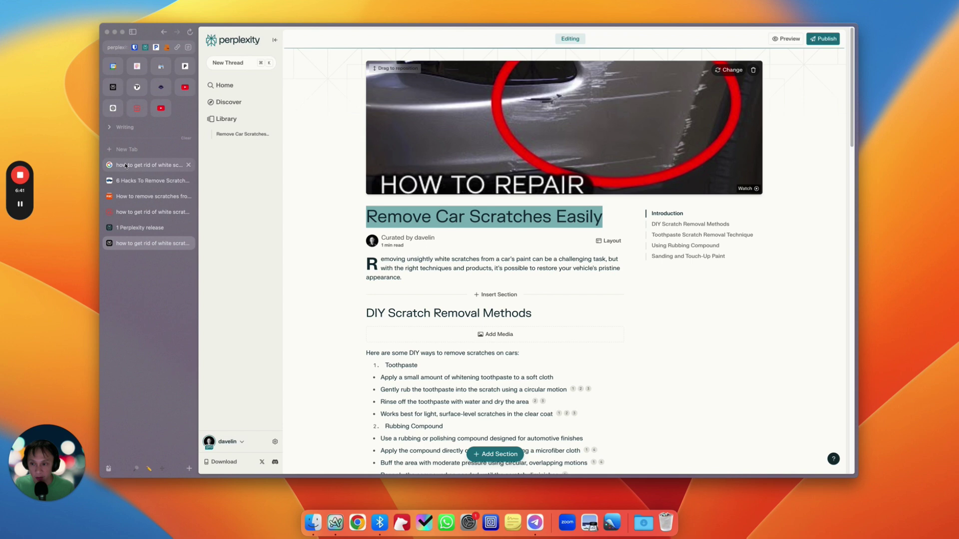
left_click(155, 169)
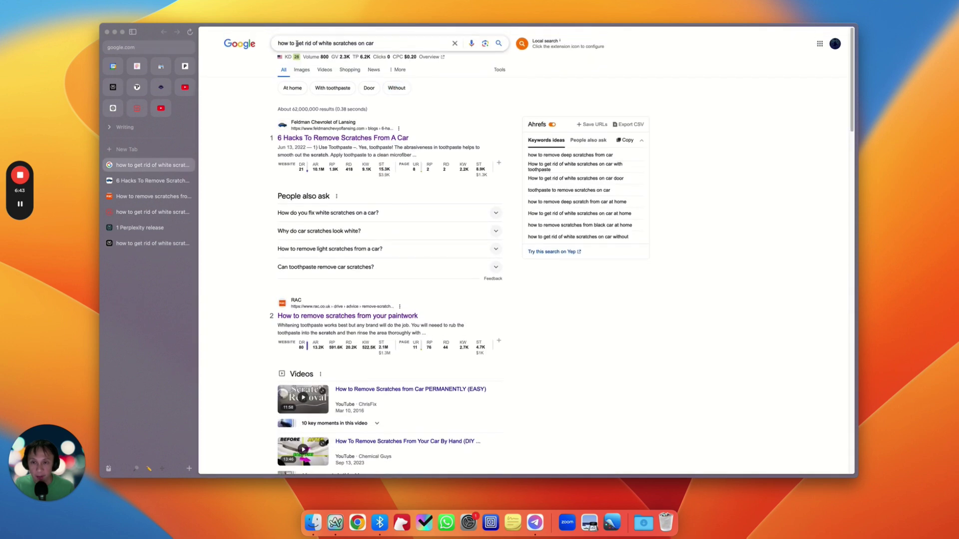
triple_click(281, 44)
key("super+c")
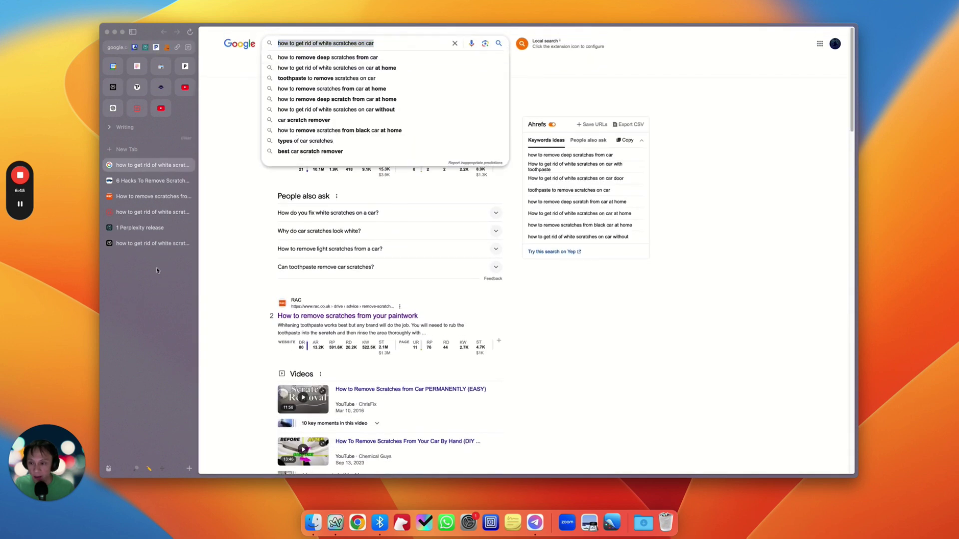
left_click(148, 242)
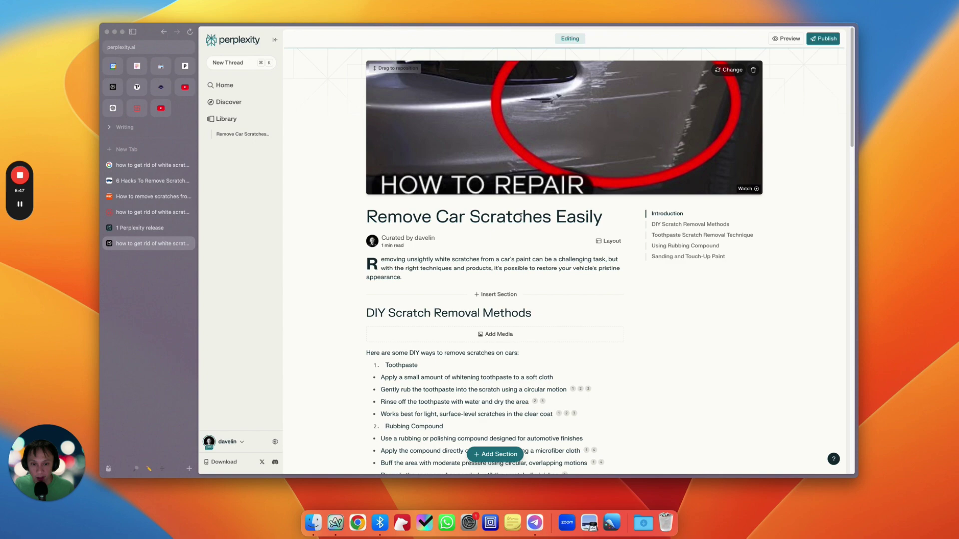
Step: Generate a new section below the introduction from the pasted white-scratch query
scroll(552, 222, "down", 5)
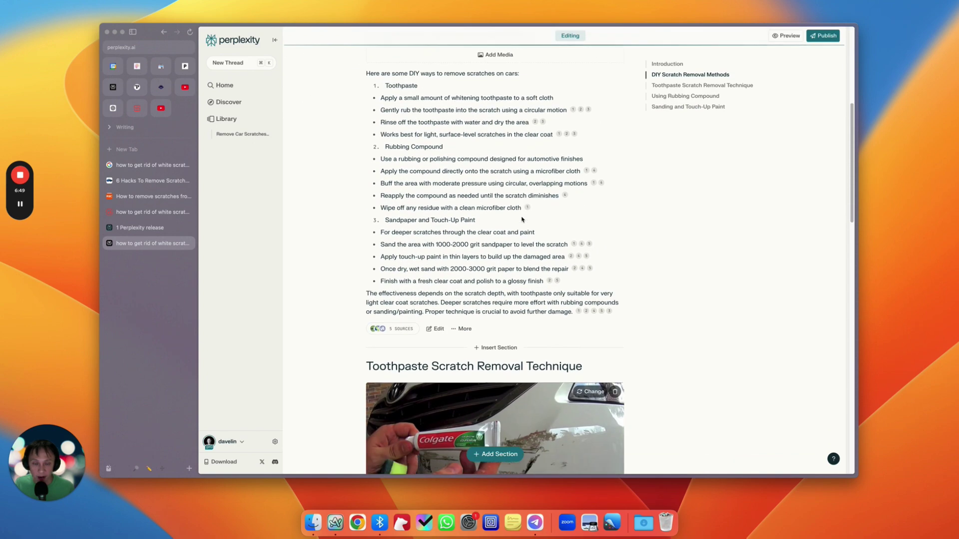
scroll(434, 207, "up", 4)
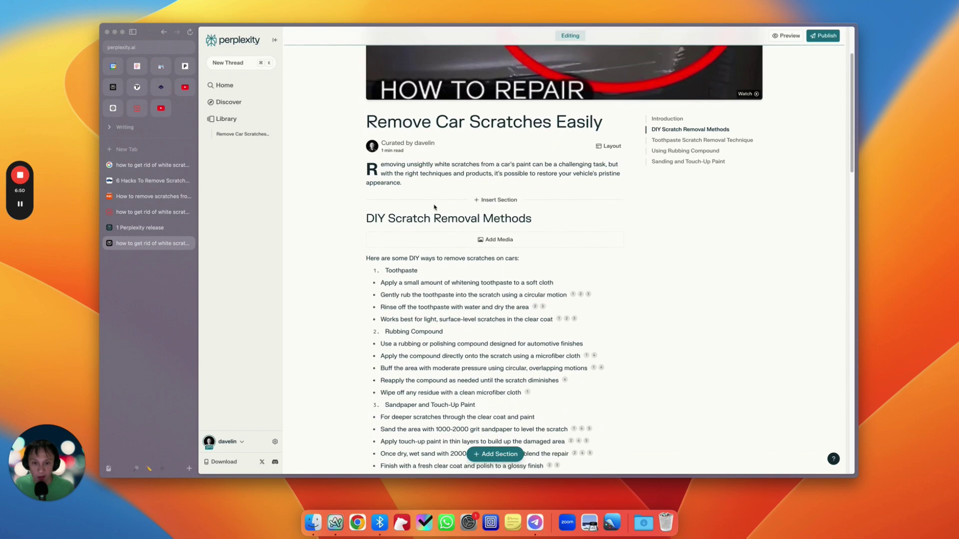
left_click(495, 200)
key("super+v")
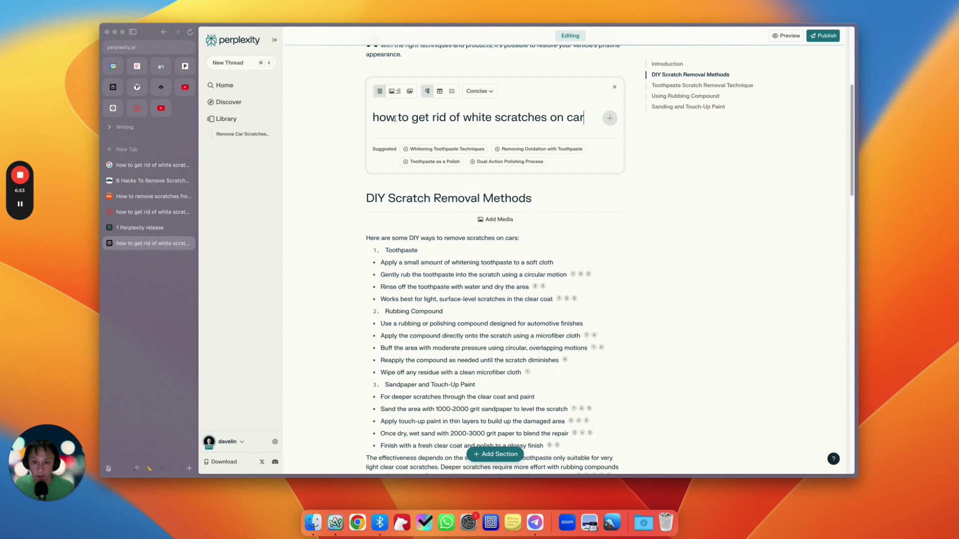
scroll(473, 125, "up", 2)
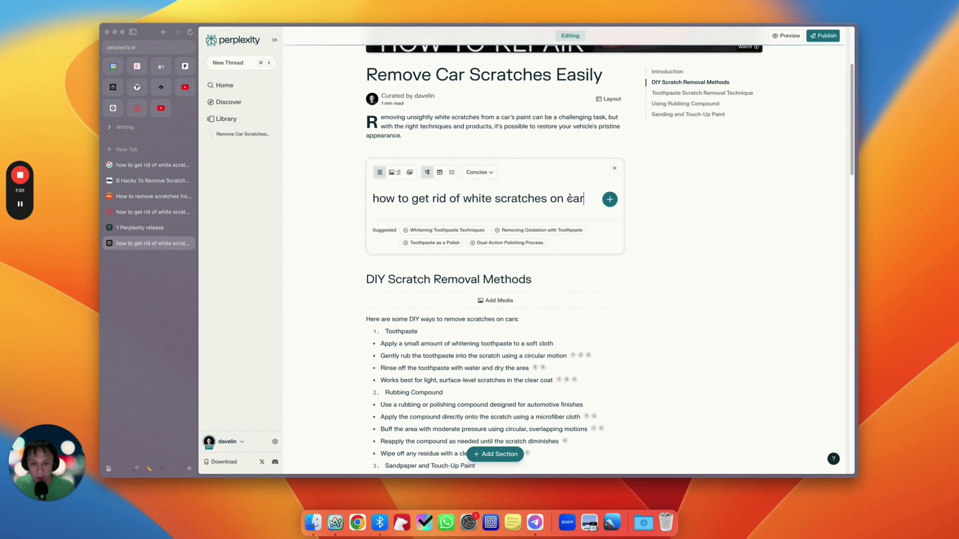
left_click(609, 199)
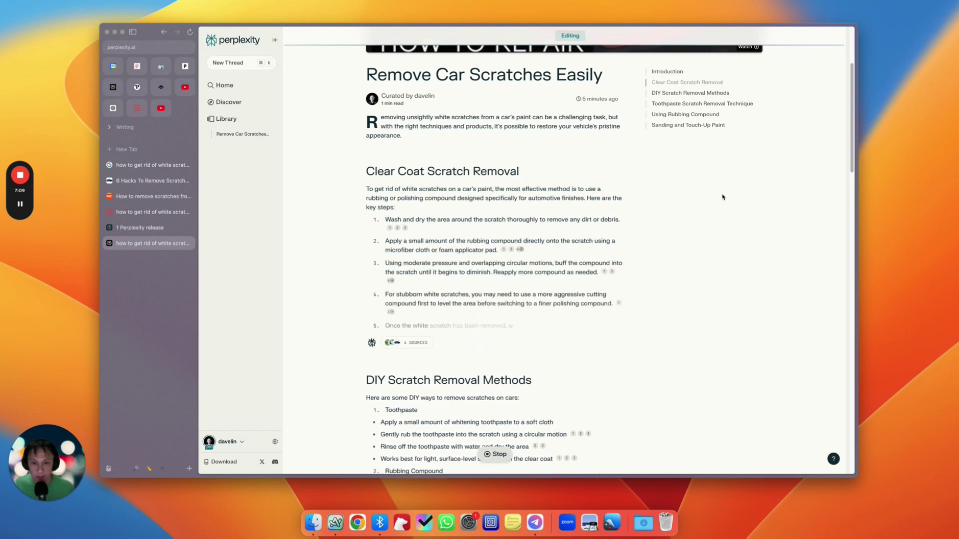
Step: Review the finished Clear Coat Scratch Removal section's image, six steps and closing paragraph
scroll(549, 190, "down", 1)
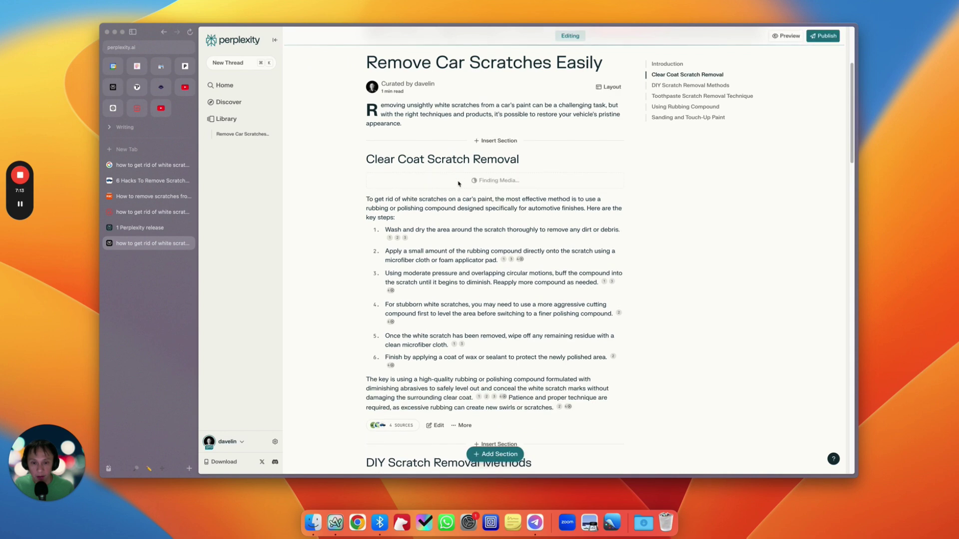
scroll(658, 208, "down", 3)
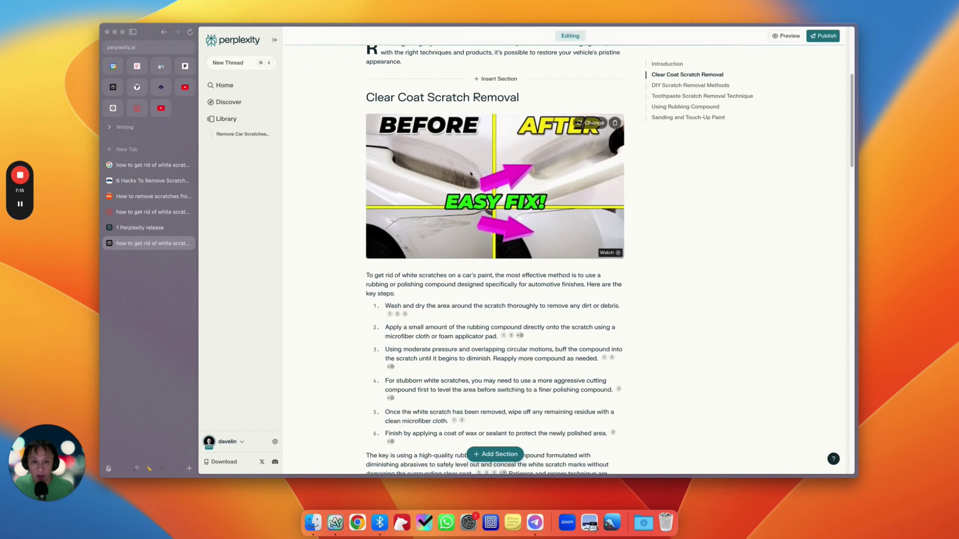
scroll(494, 169, "down", 1)
scroll(474, 175, "down", 3)
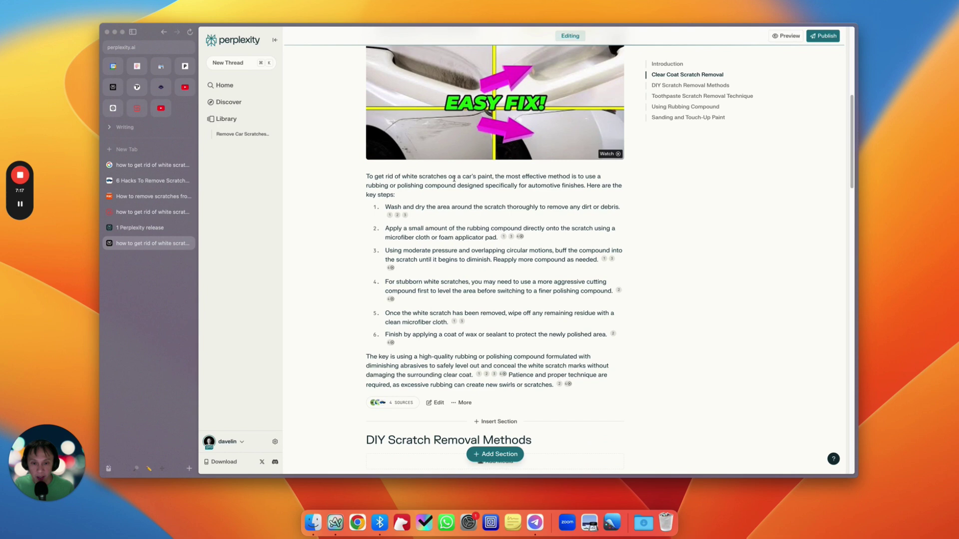
left_click_drag(428, 177, 476, 177)
left_click(523, 183)
scroll(451, 281, "down", 1)
scroll(519, 241, "up", 5)
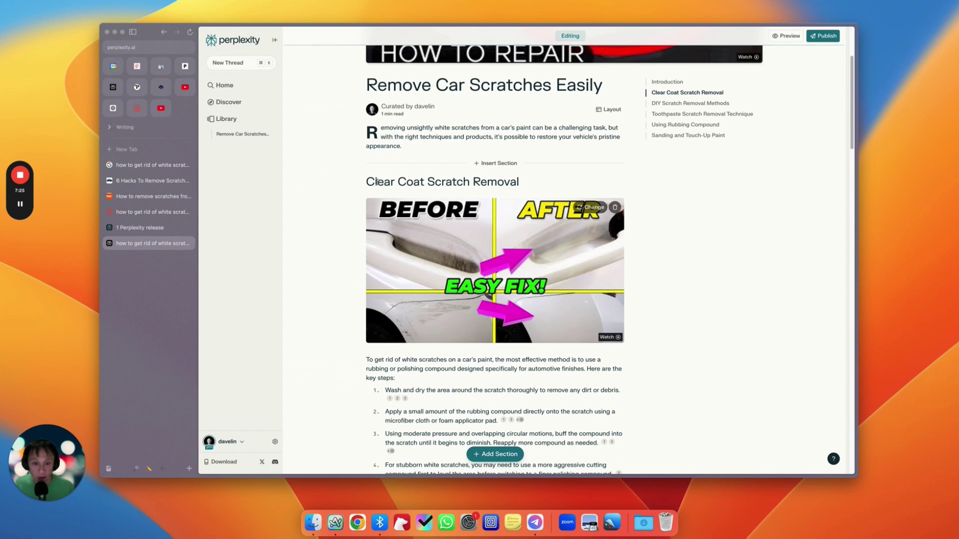
left_click_drag(377, 181, 504, 183)
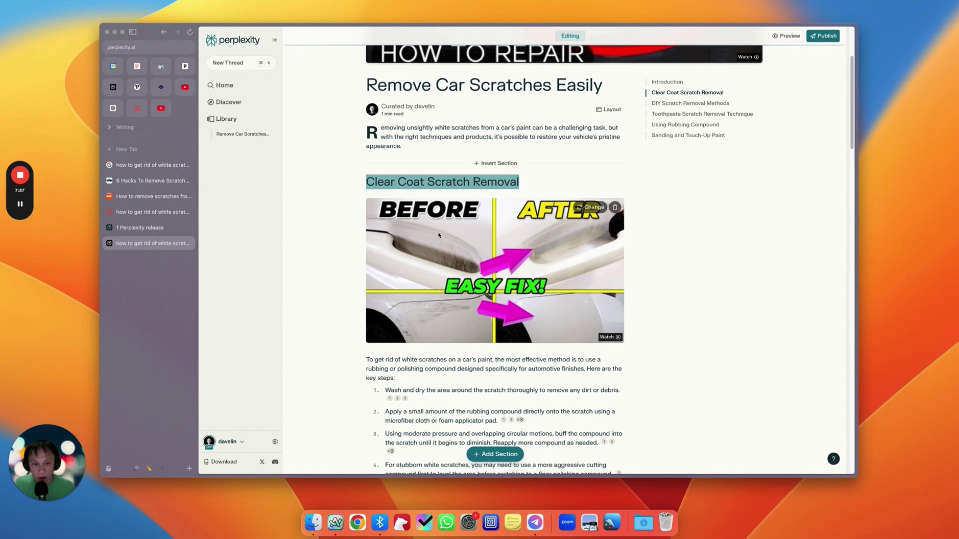
scroll(341, 234, "down", 20)
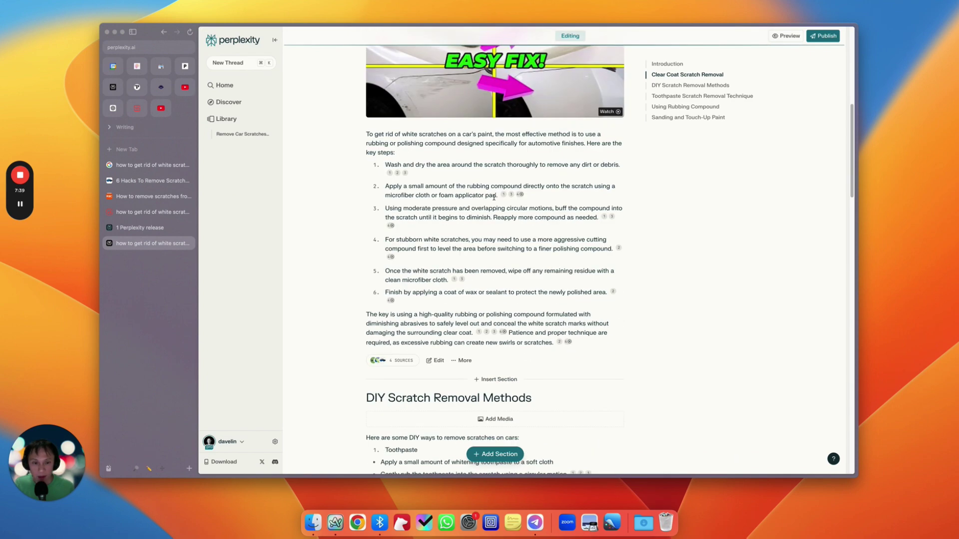
scroll(497, 199, "down", 3)
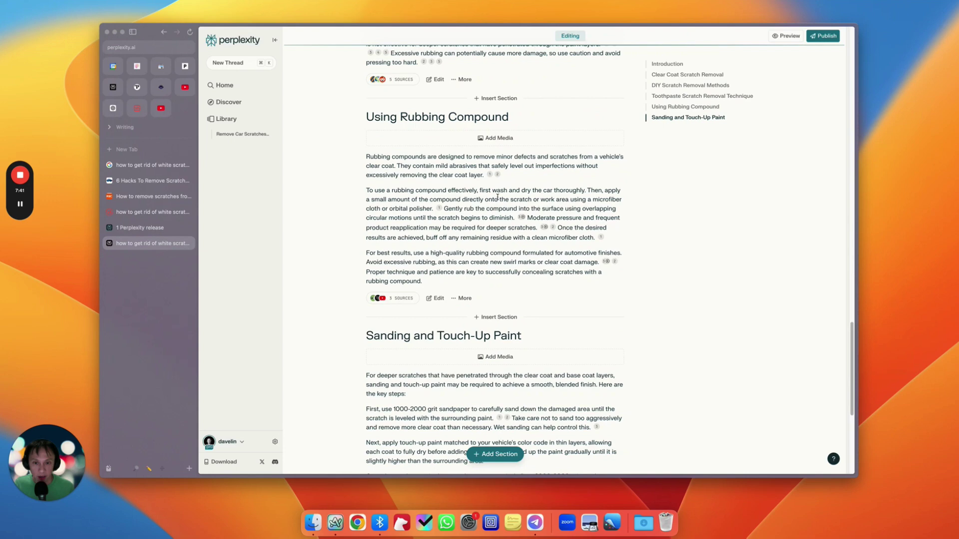
scroll(497, 198, "down", 3)
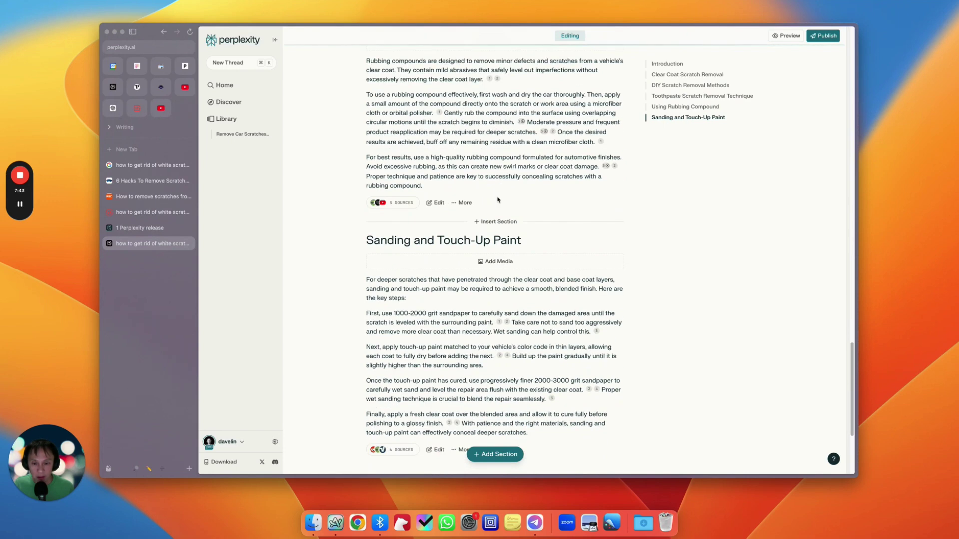
scroll(498, 200, "down", 2)
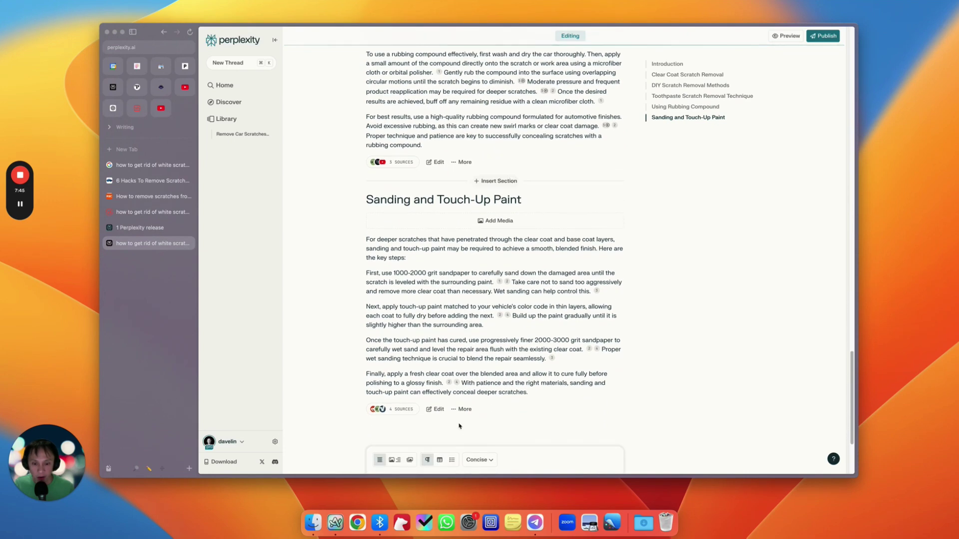
Step: Generate a table section titled 'What are the best scratch repair kits'
scroll(432, 409, "down", 2)
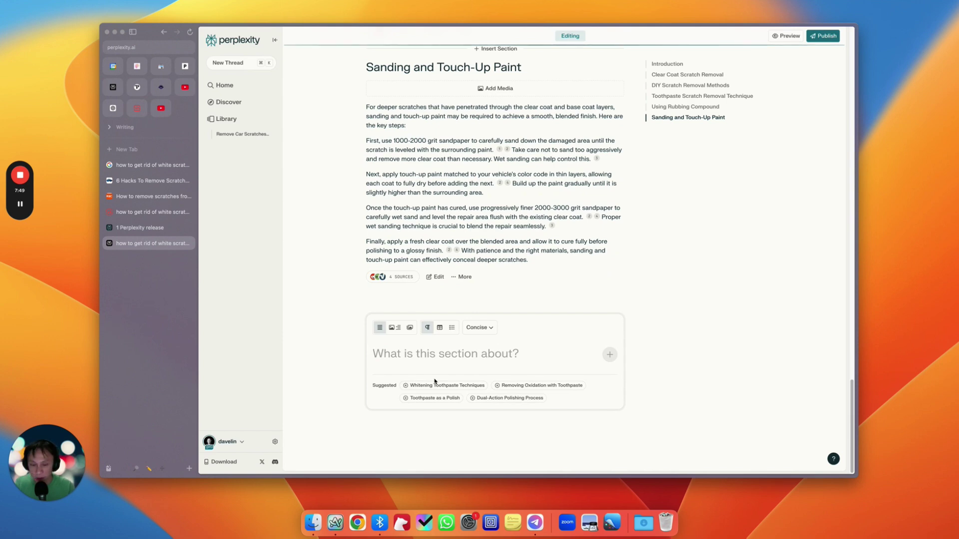
type("Choosing ")
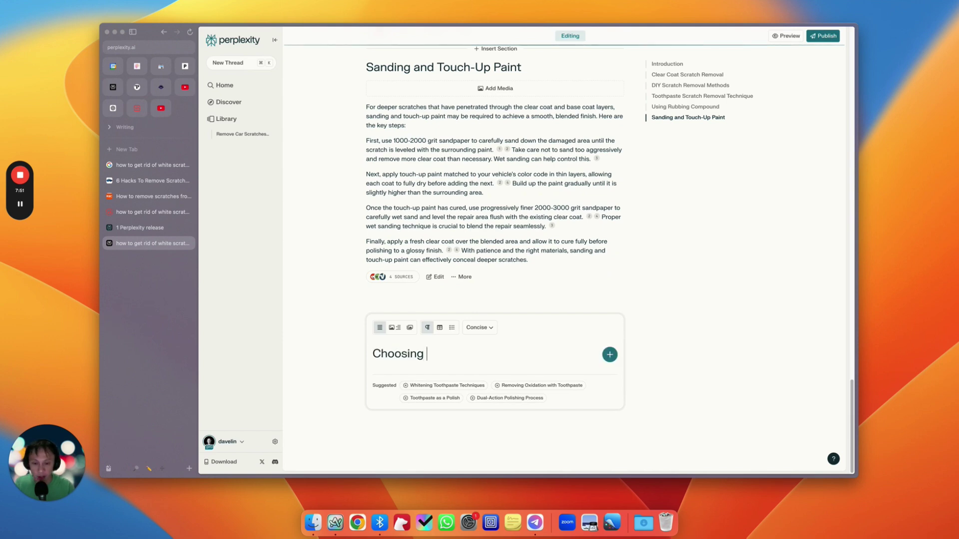
type("the best scrat")
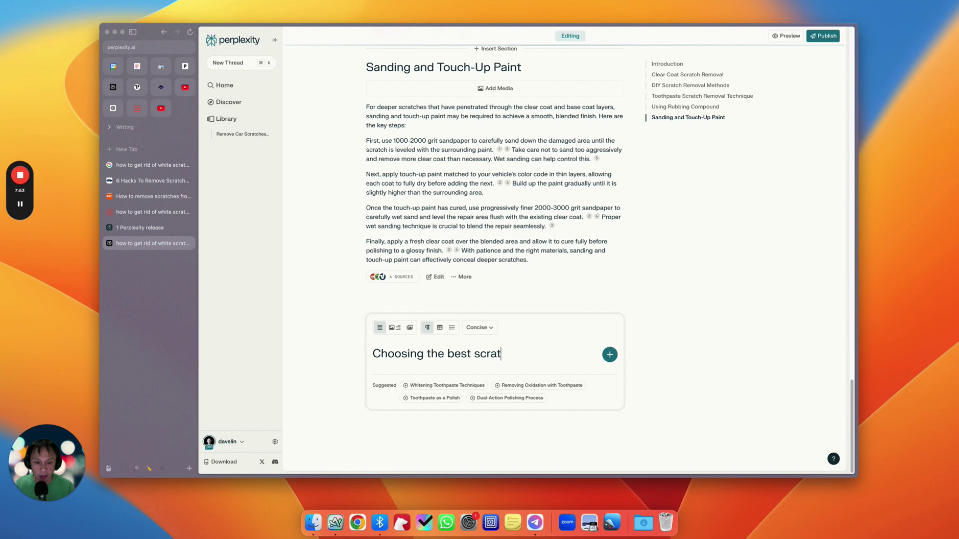
type("ch repair ki")
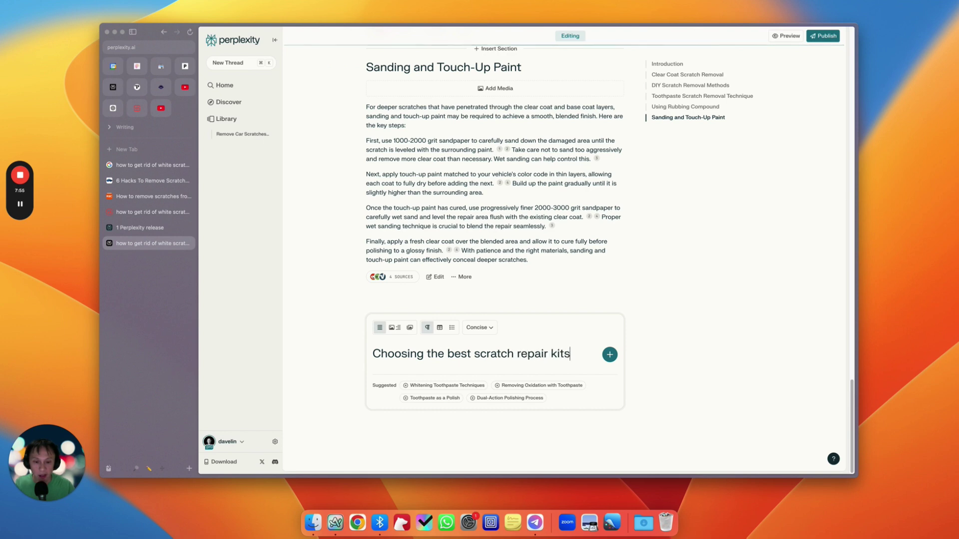
type("ts")
left_click(439, 327)
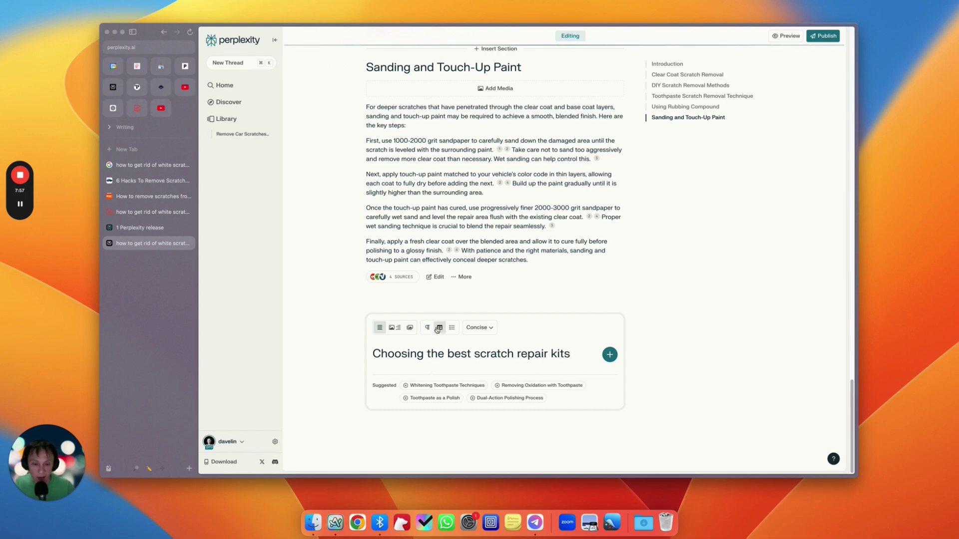
double_click(406, 353)
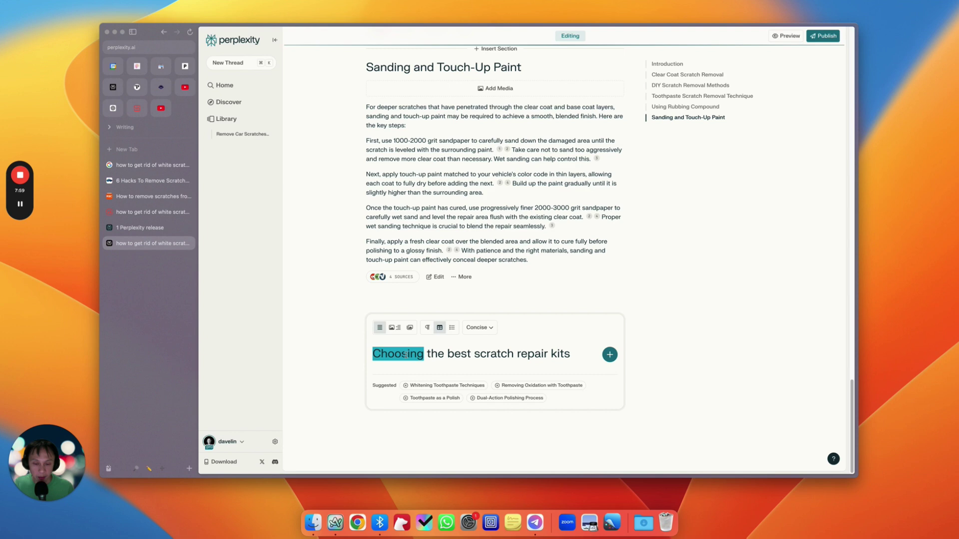
type("What are")
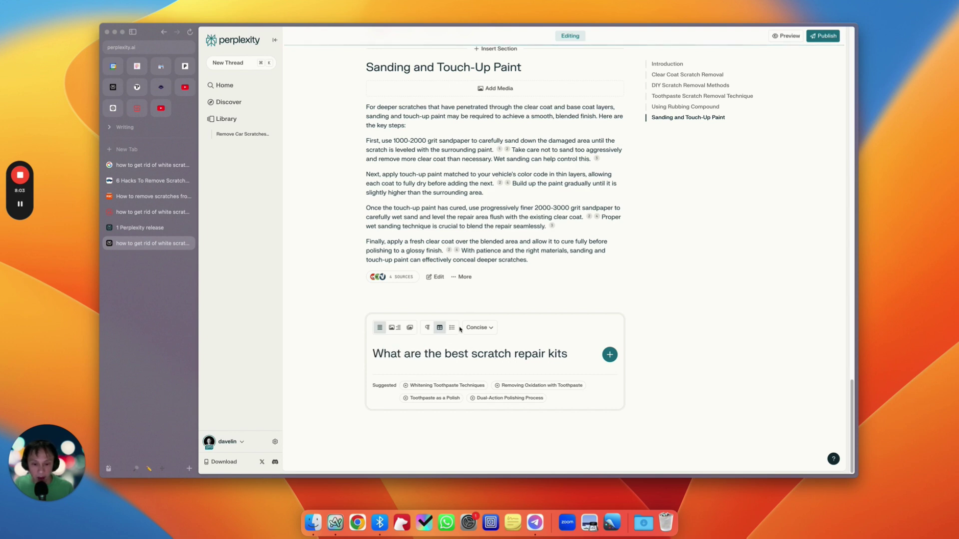
left_click(610, 354)
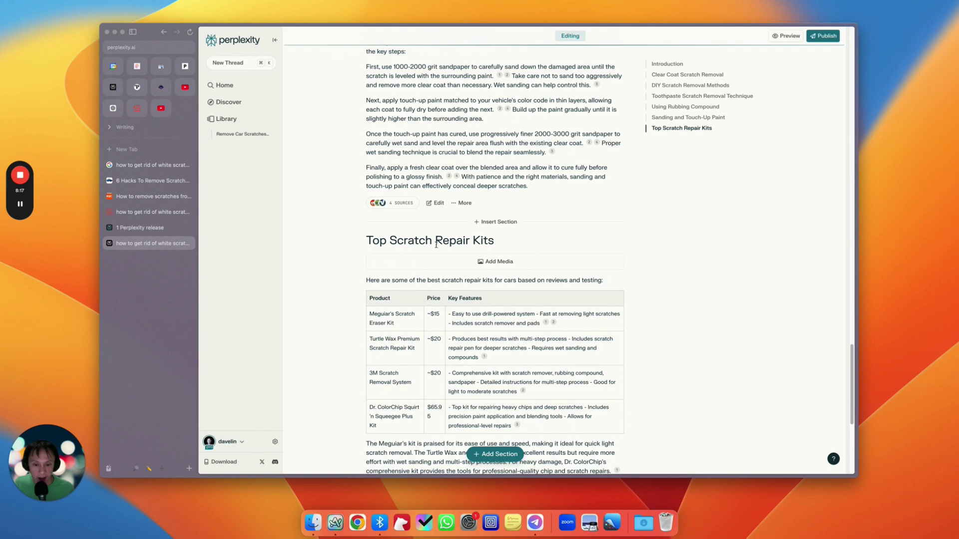
Step: Review the Top Scratch Repair Kits table of four kits, prices and key features
mouse_move(546, 236)
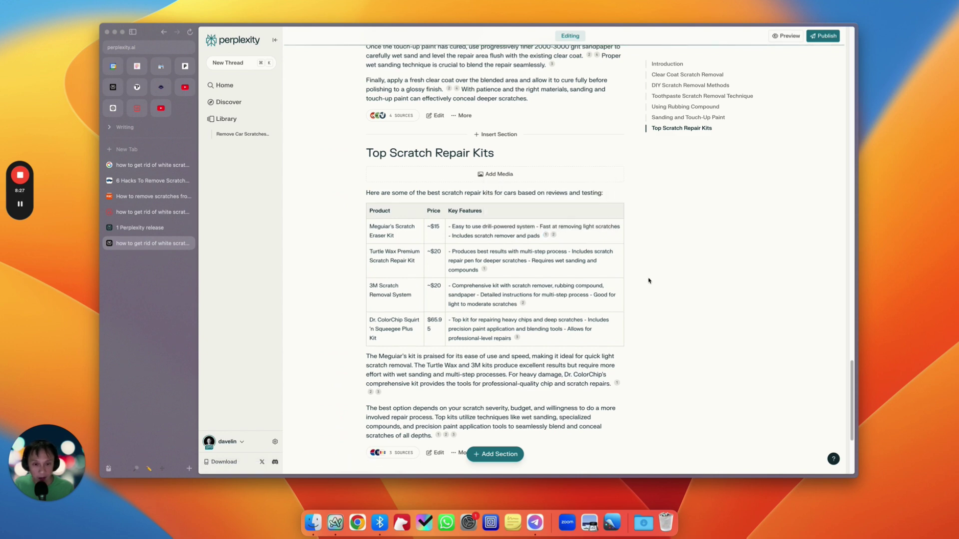
scroll(648, 281, "down", 1)
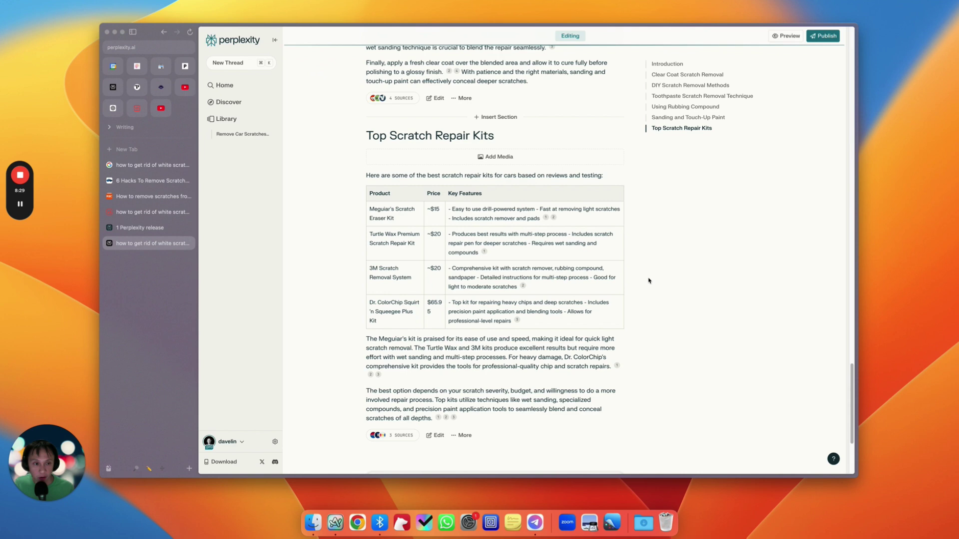
scroll(649, 281, "down", 2)
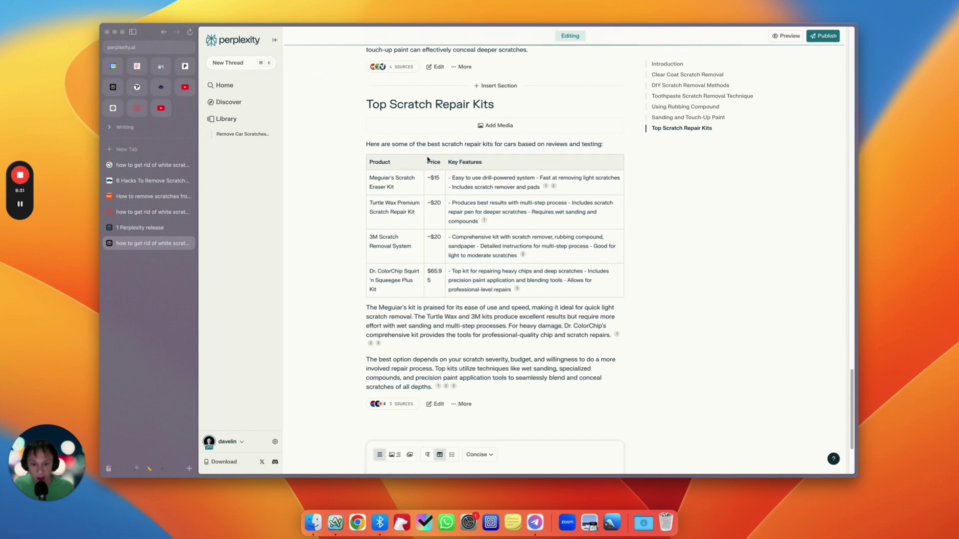
left_click_drag(387, 171, 619, 235)
left_click(667, 250)
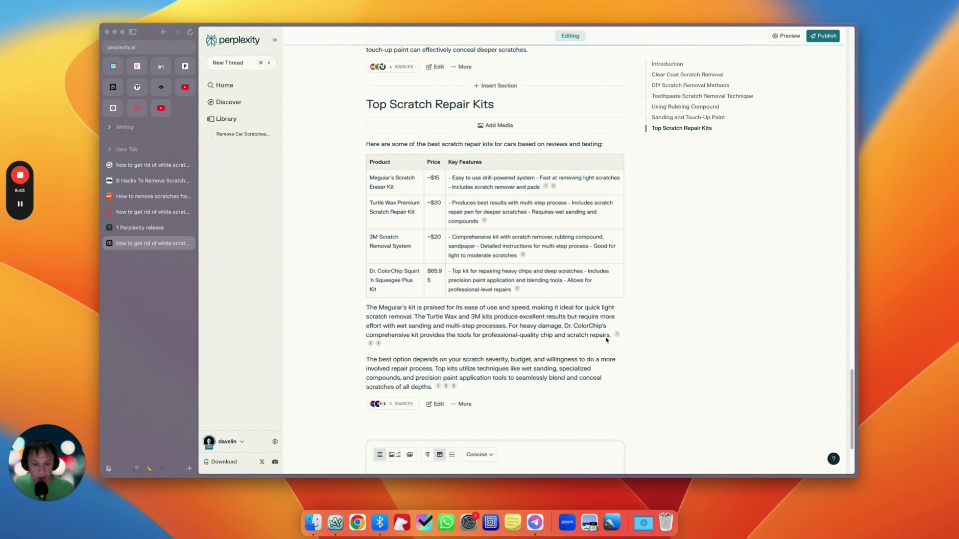
Step: Submit the section prompt 'Can I use Turtle Wax to fix scratches' with Turtle Wax capitalized
scroll(606, 340, "down", 5)
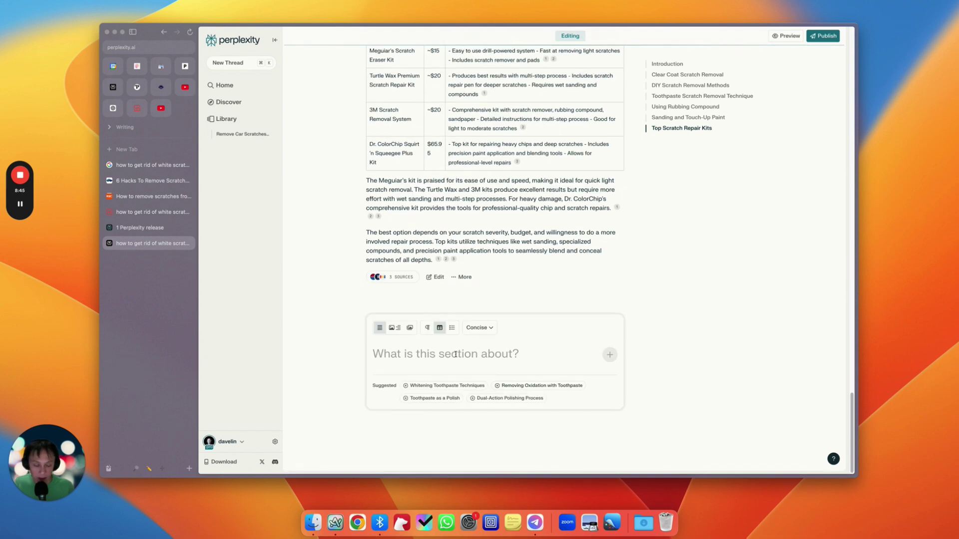
left_click(455, 354)
type("Can I use tur")
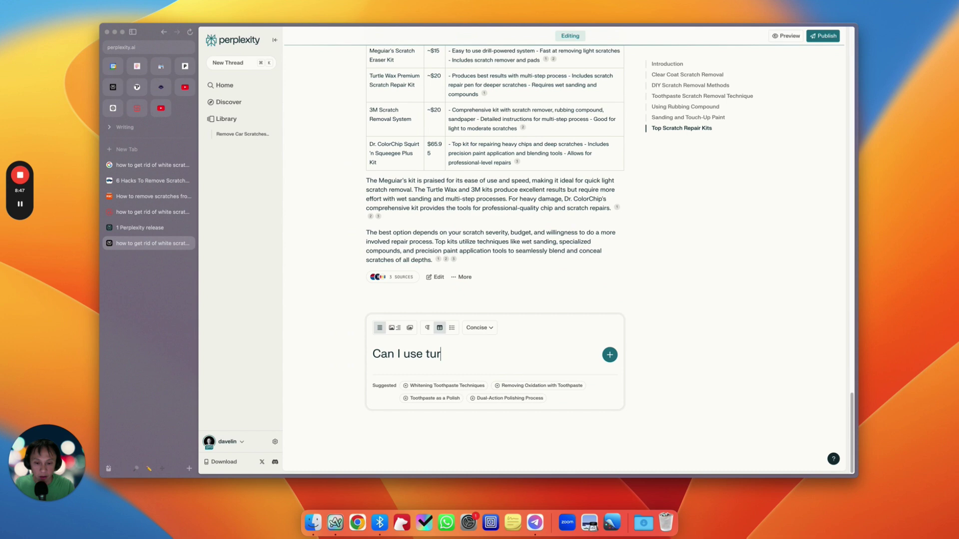
type("tle wax ")
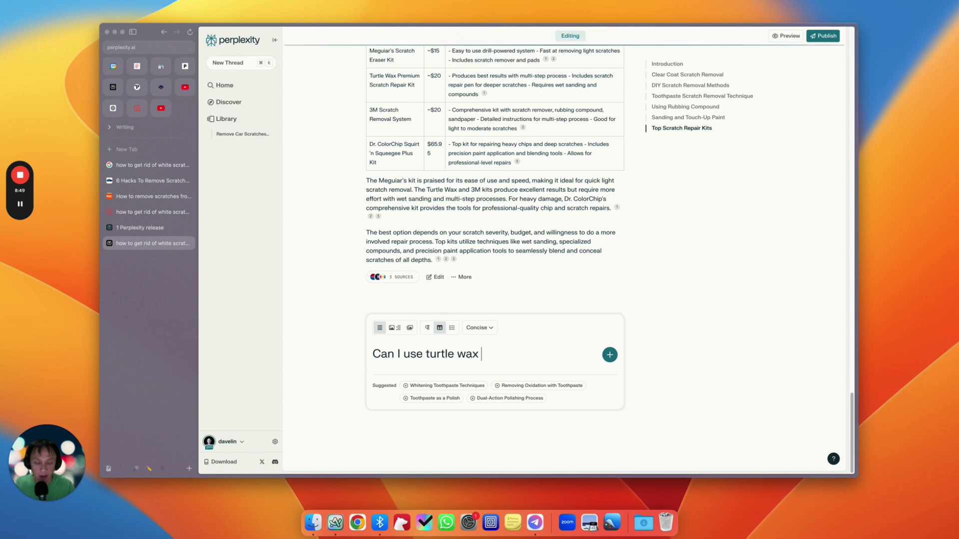
type("to fix scratche")
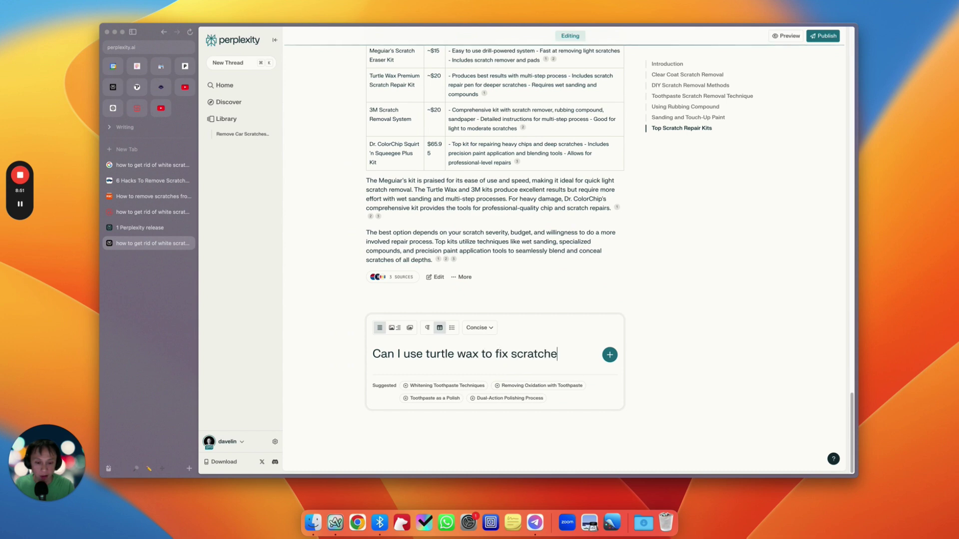
type("s")
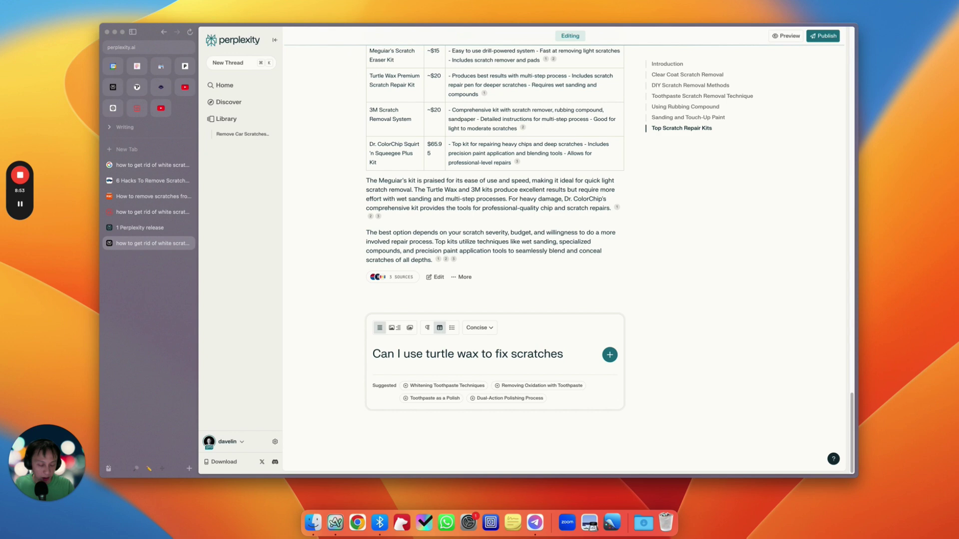
left_click(428, 354)
key("BackSpace")
type("T")
left_click(467, 354)
key("BackSpace")
type("W")
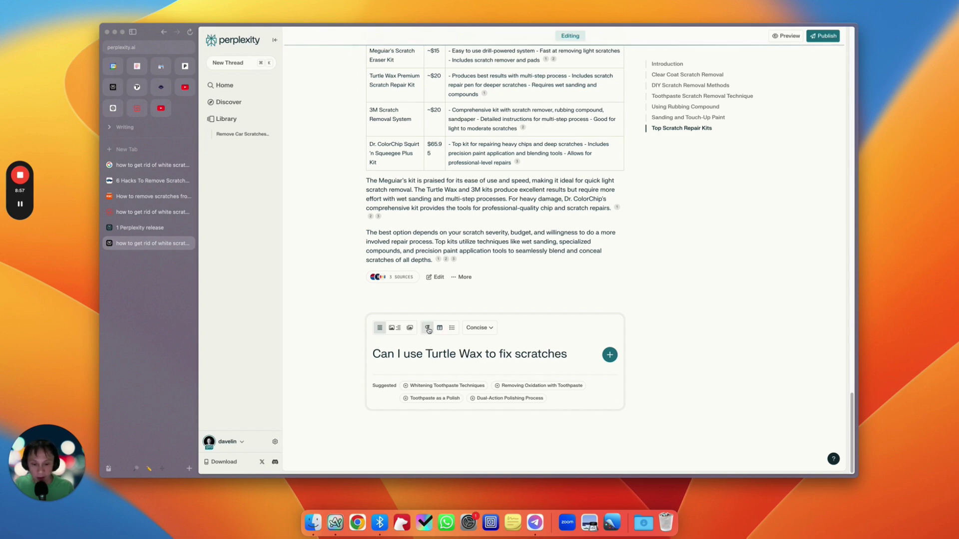
key("Return")
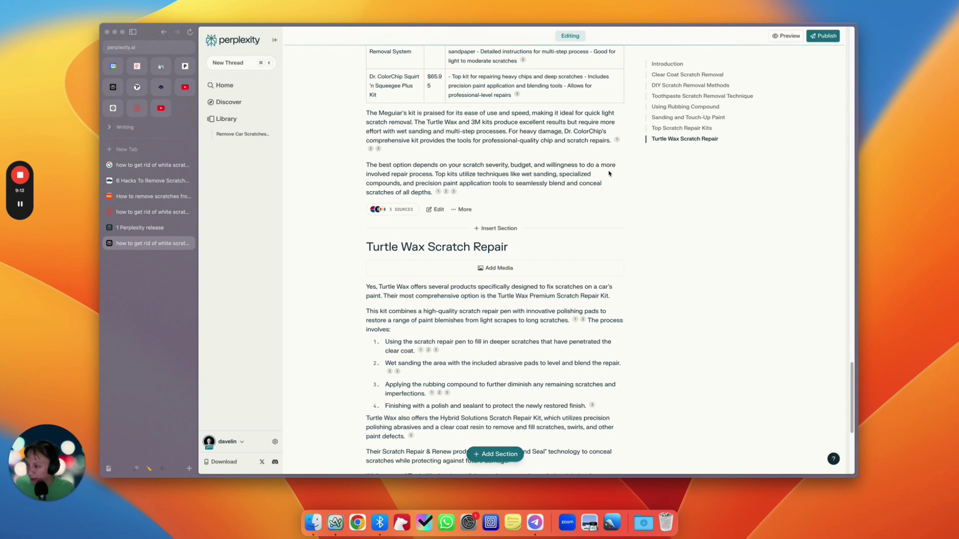
Step: Generate a table section 'Car scratch repair cost breakdown' at the end of the page
scroll(588, 192, "down", 5)
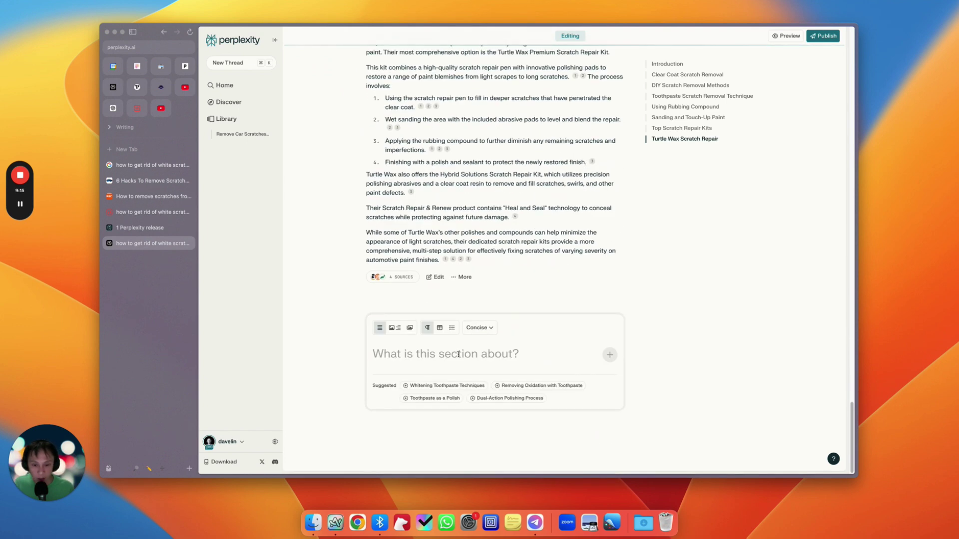
type("C")
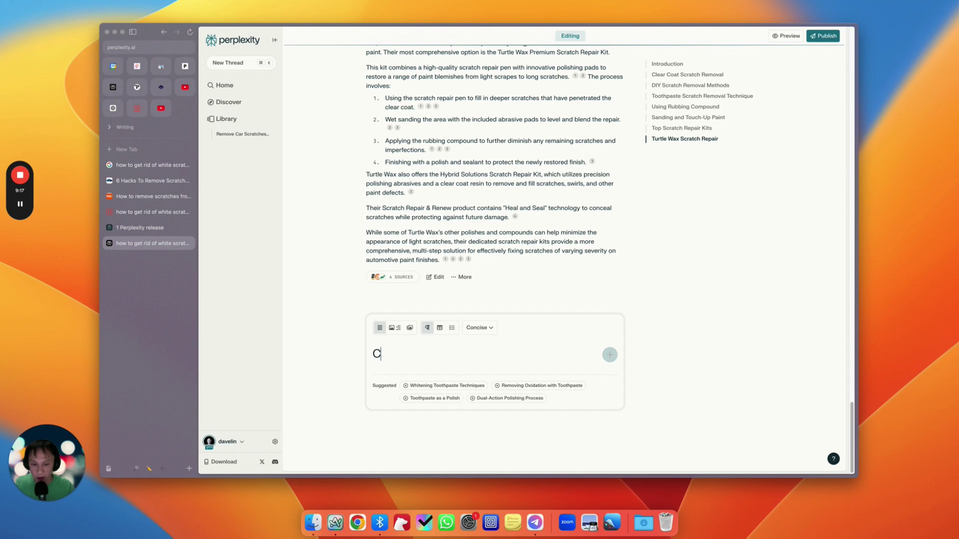
type("ar scratch repai")
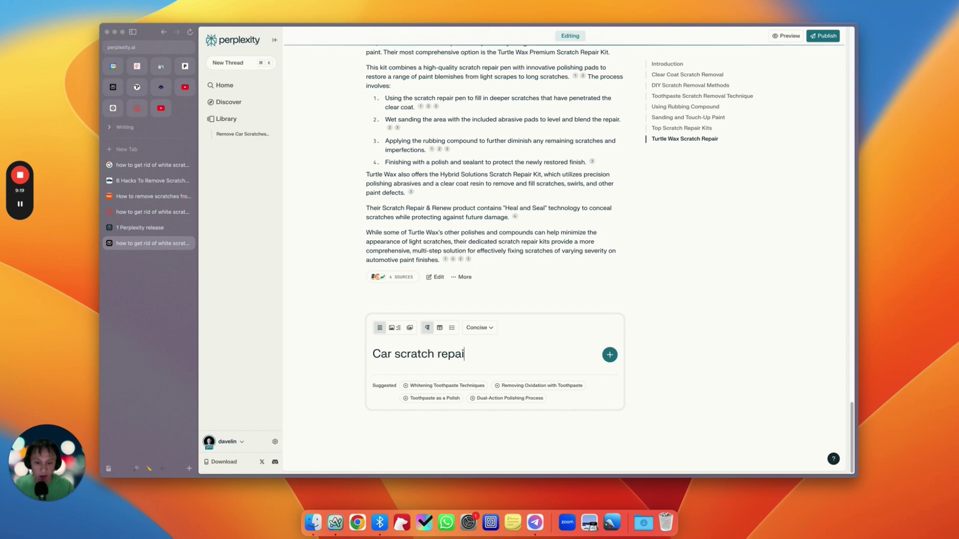
type("r cost breakdown")
left_click(440, 327)
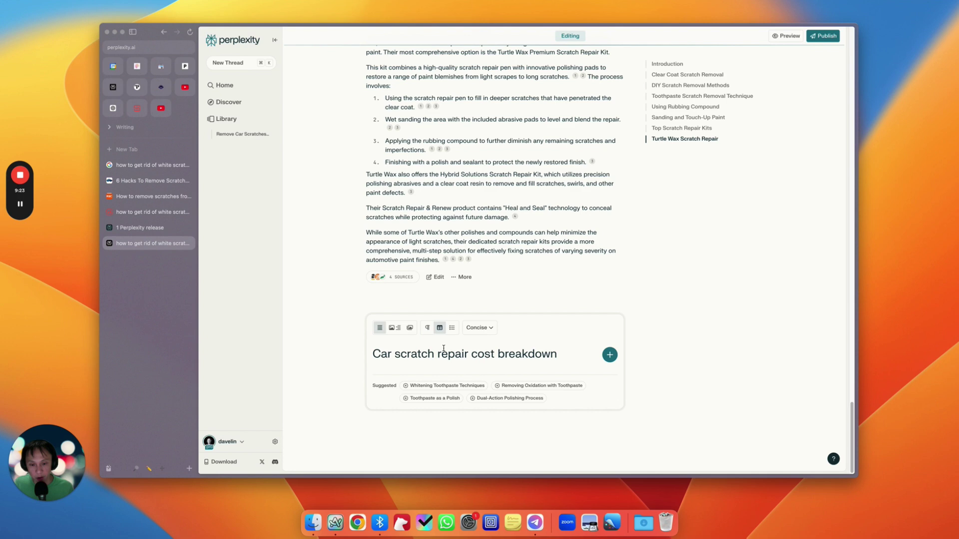
left_click(609, 354)
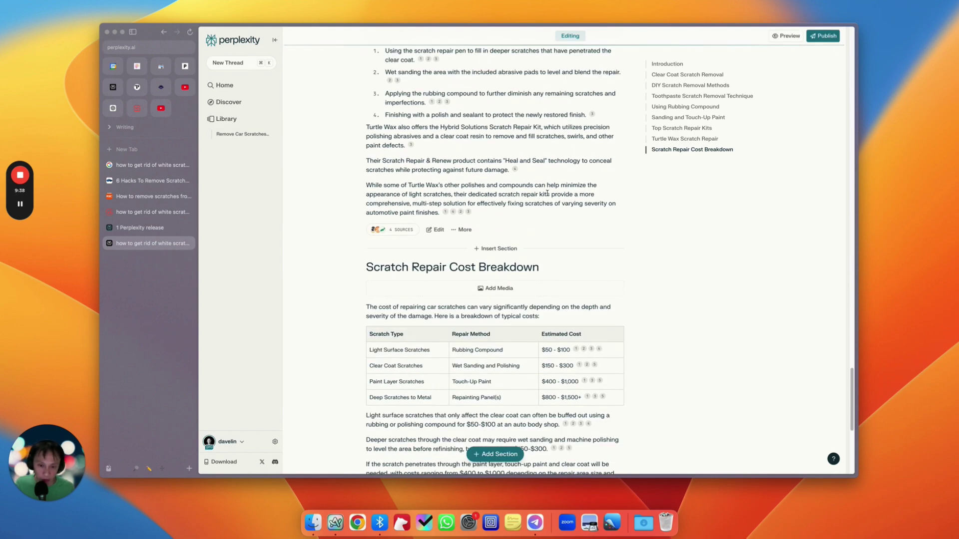
Step: Publish the Remove Car Scratches Easily page
scroll(547, 194, "up", 15)
scroll(551, 193, "down", 8)
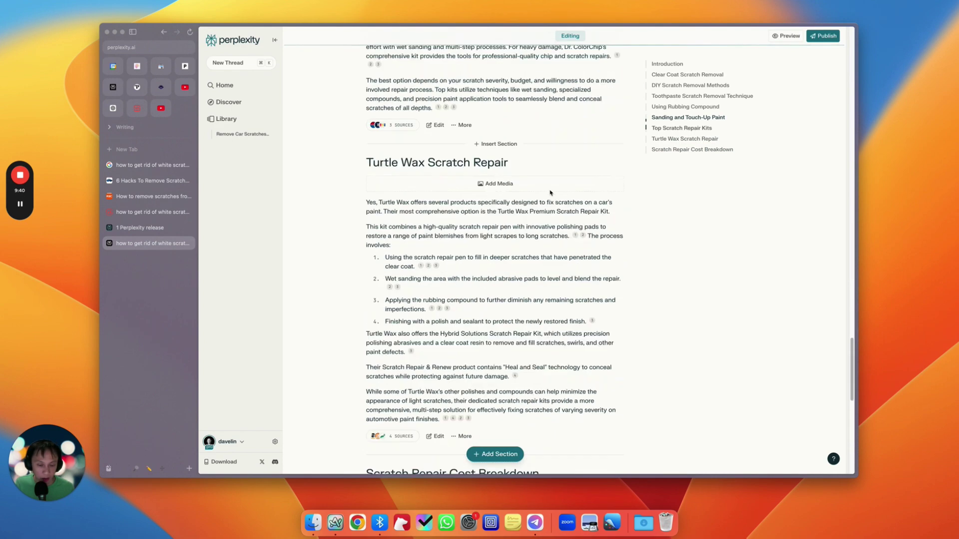
scroll(551, 193, "down", 10)
scroll(552, 197, "up", 15)
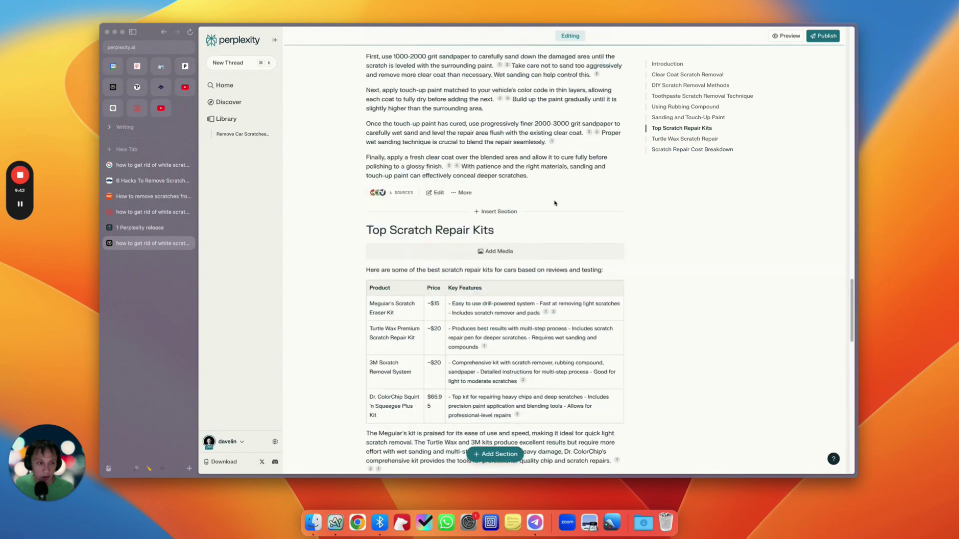
scroll(554, 203, "up", 20)
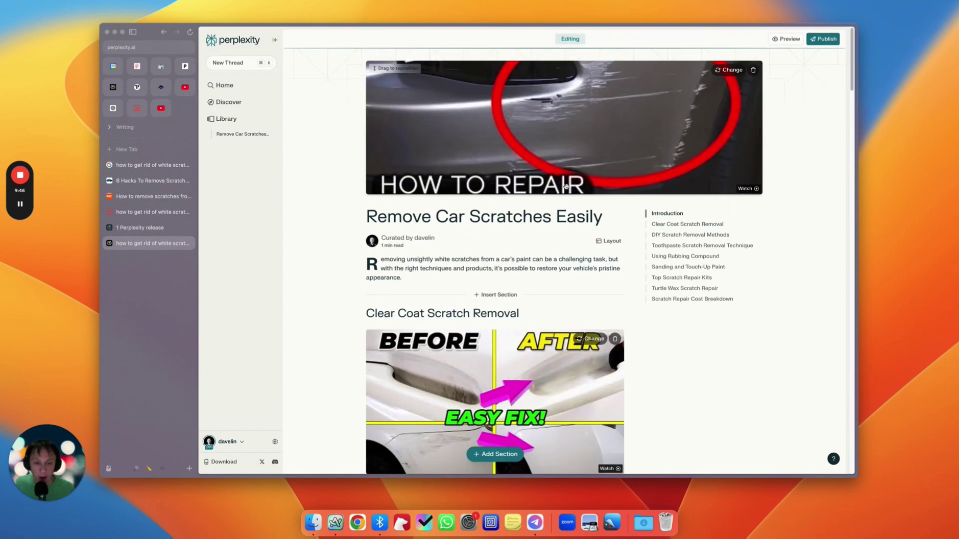
left_click(830, 40)
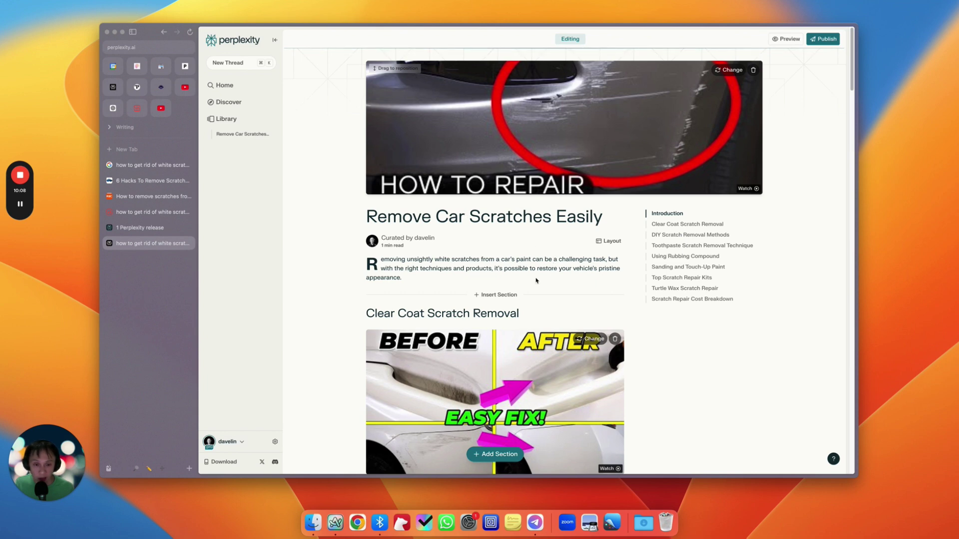
Step: Select all of the published page's content with Cmd+A
scroll(582, 275, "down", 3)
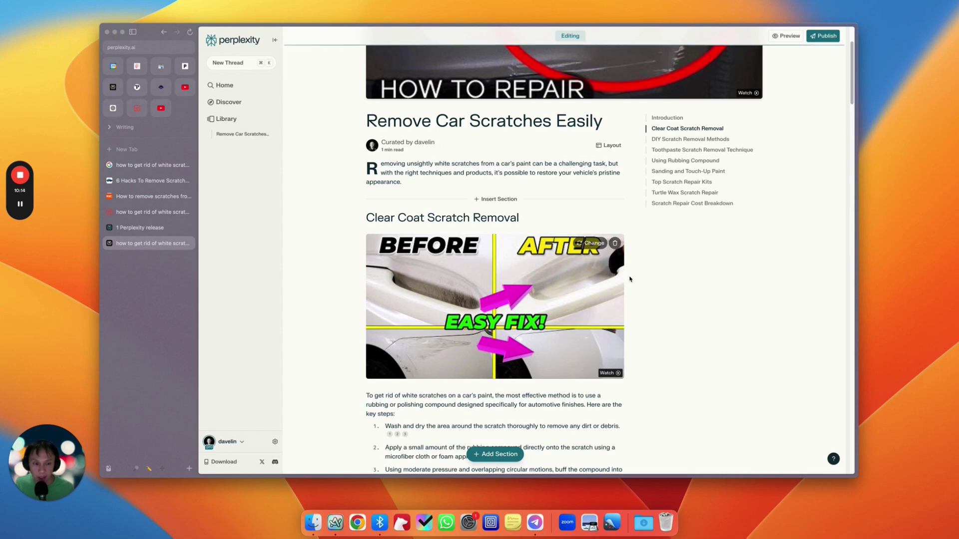
scroll(630, 279, "down", 10)
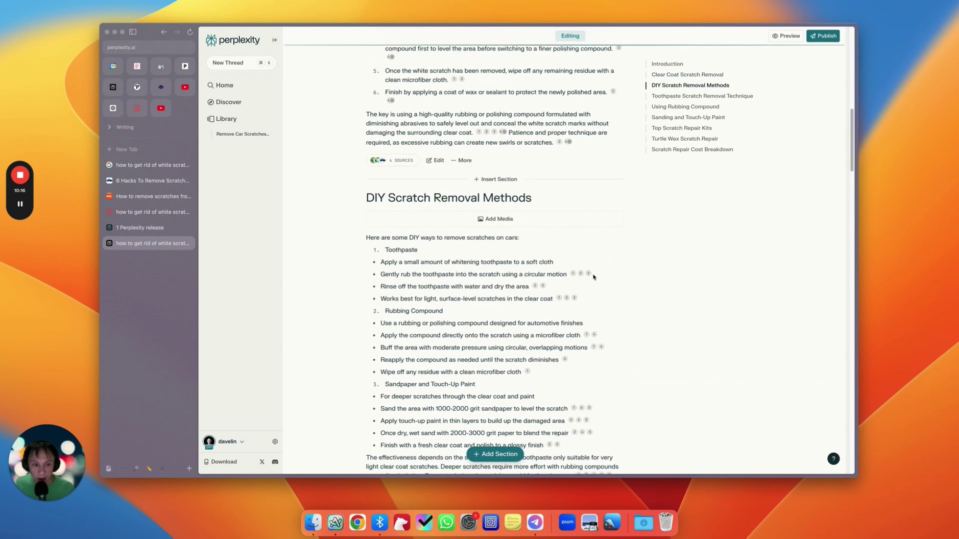
key("super+a")
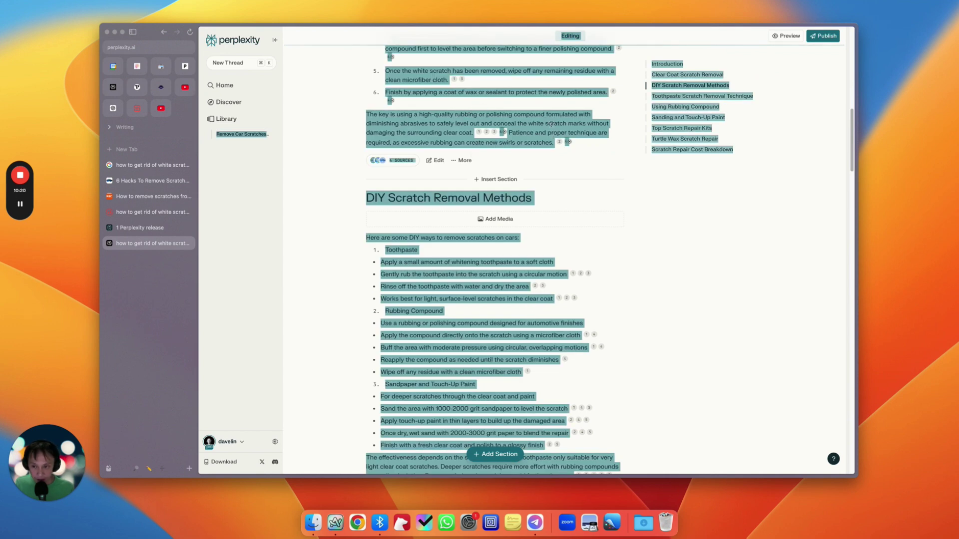
left_click(149, 212)
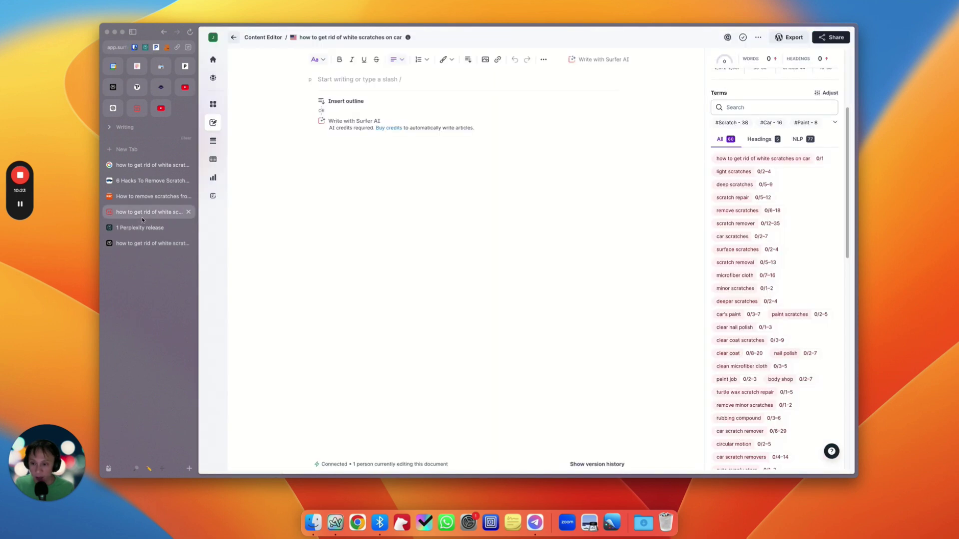
left_click(406, 88)
key("super+v")
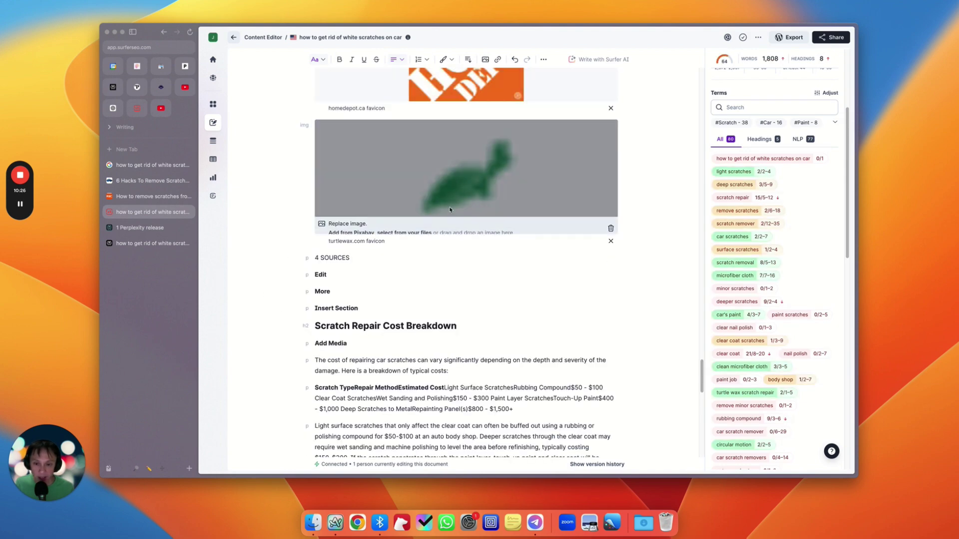
scroll(792, 208, "up", 5)
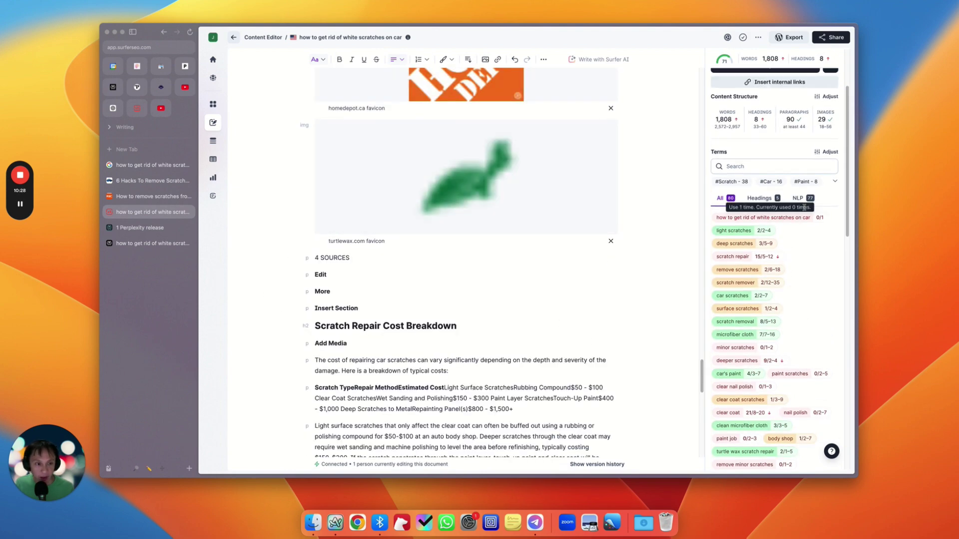
scroll(784, 119, "up", 1)
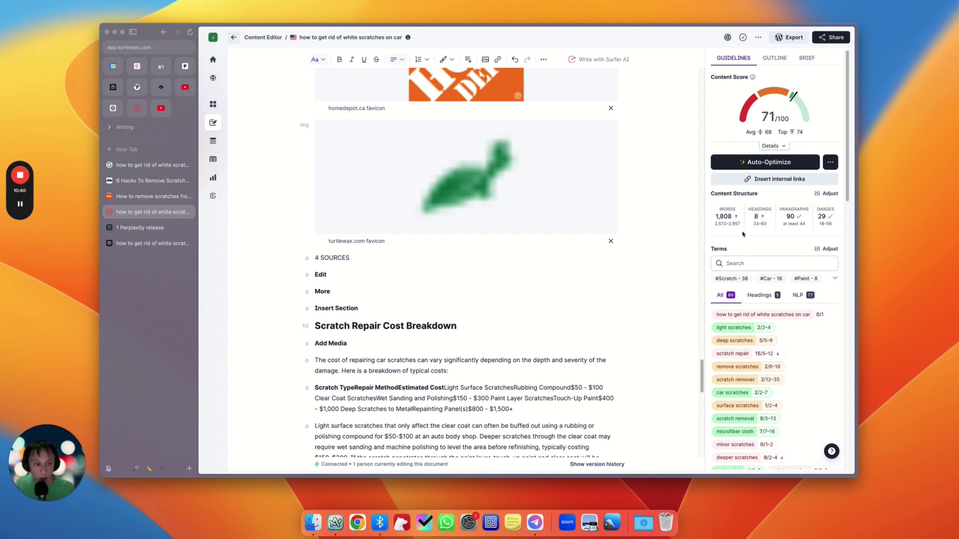
mouse_move(743, 229)
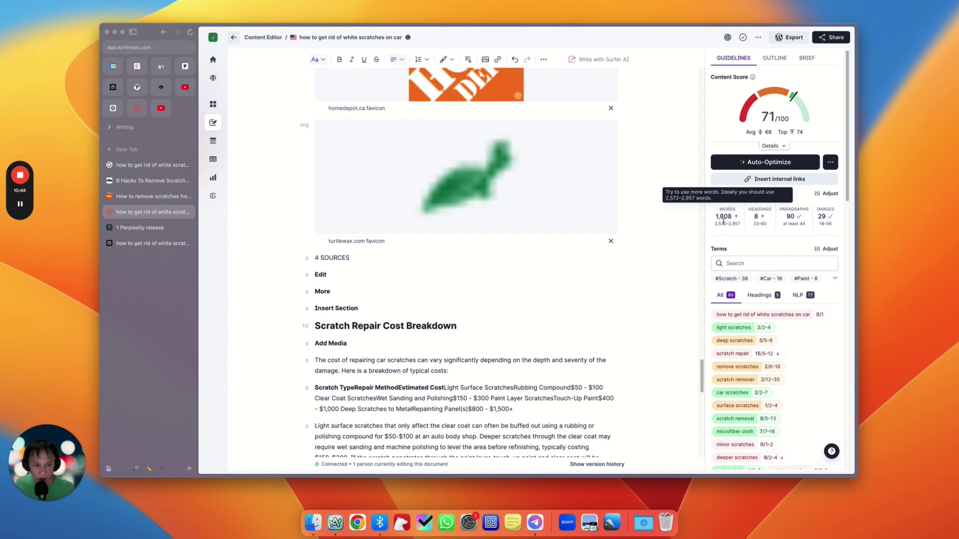
mouse_move(757, 210)
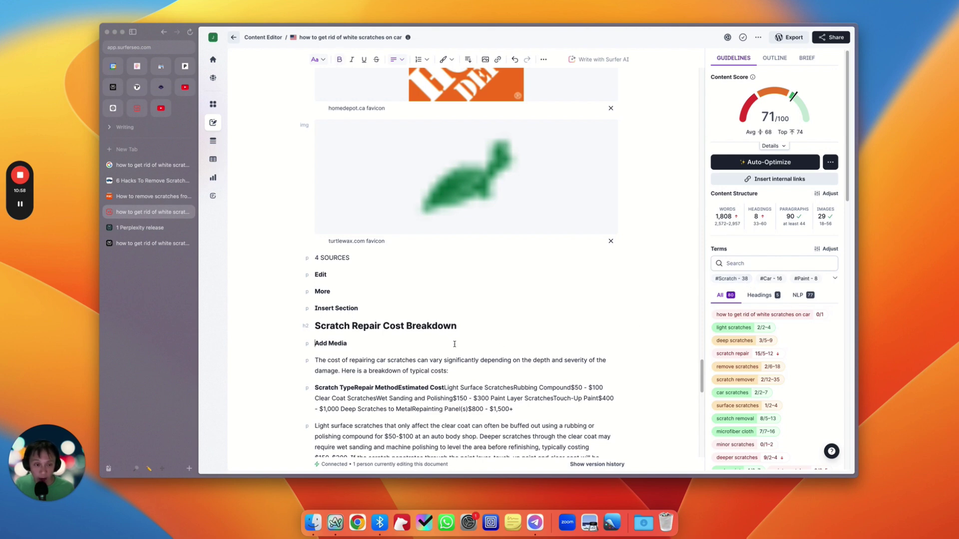
Step: Scroll through the pasted article in Surfer SEO, clearing an accidental table-text selection
scroll(456, 345, "down", 3)
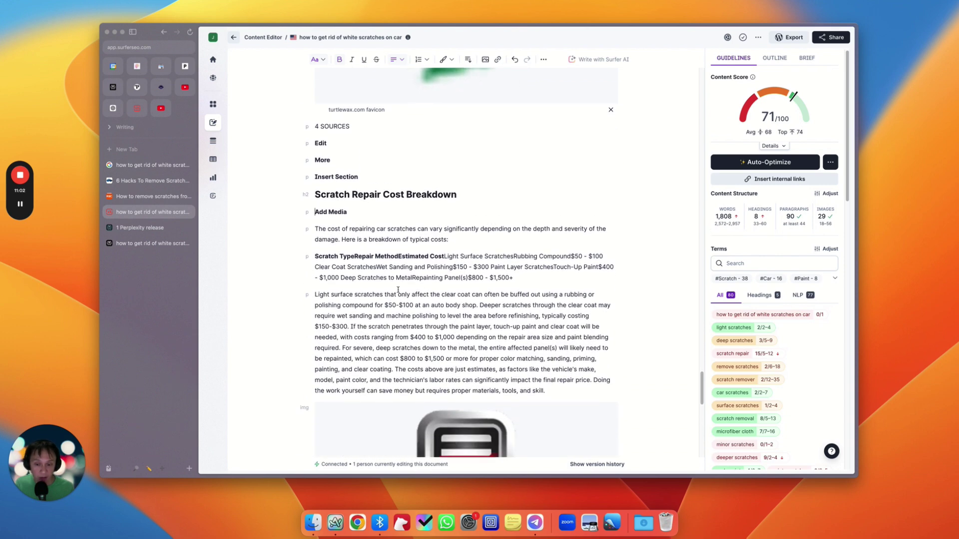
left_click_drag(400, 257, 491, 294)
left_click(491, 294)
scroll(513, 317, "down", 3)
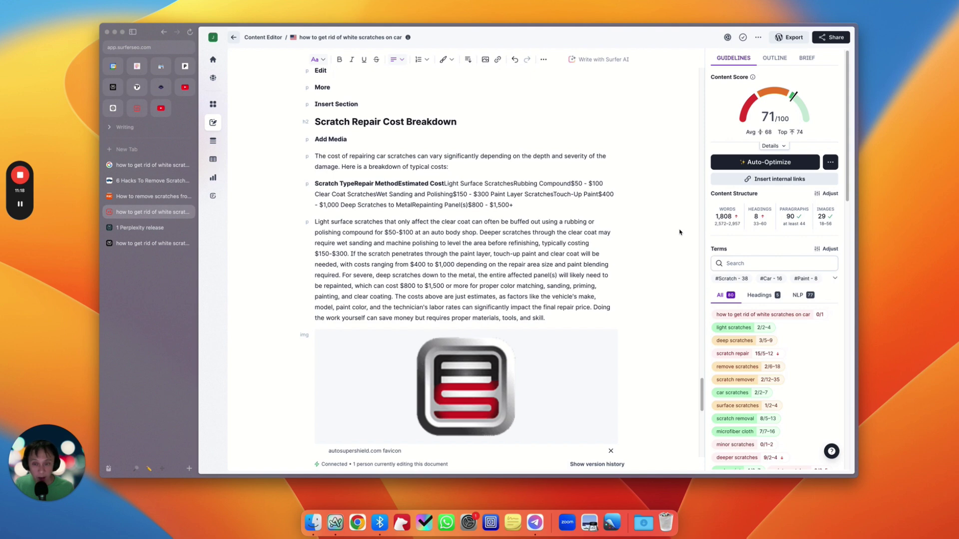
scroll(681, 232, "down", 5)
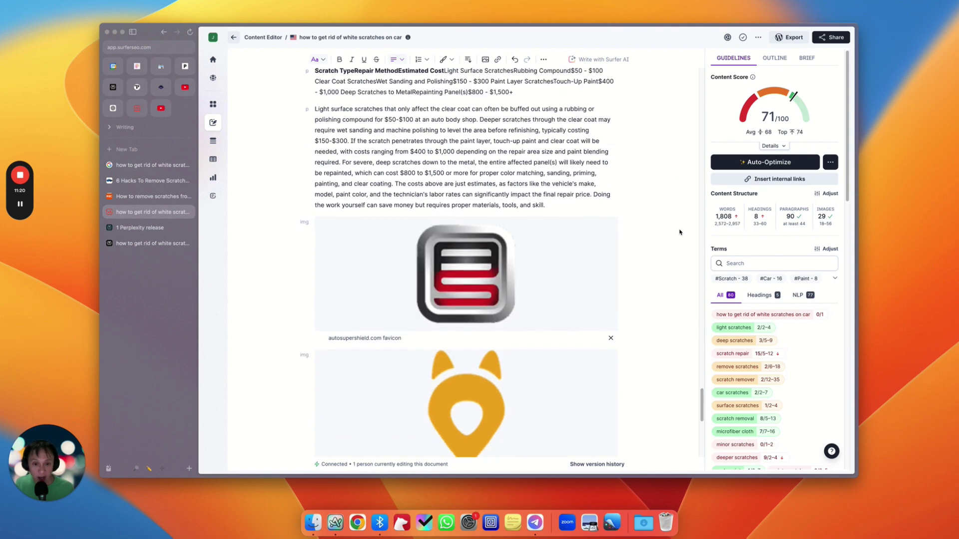
scroll(680, 232, "up", 2)
scroll(747, 325, "down", 6)
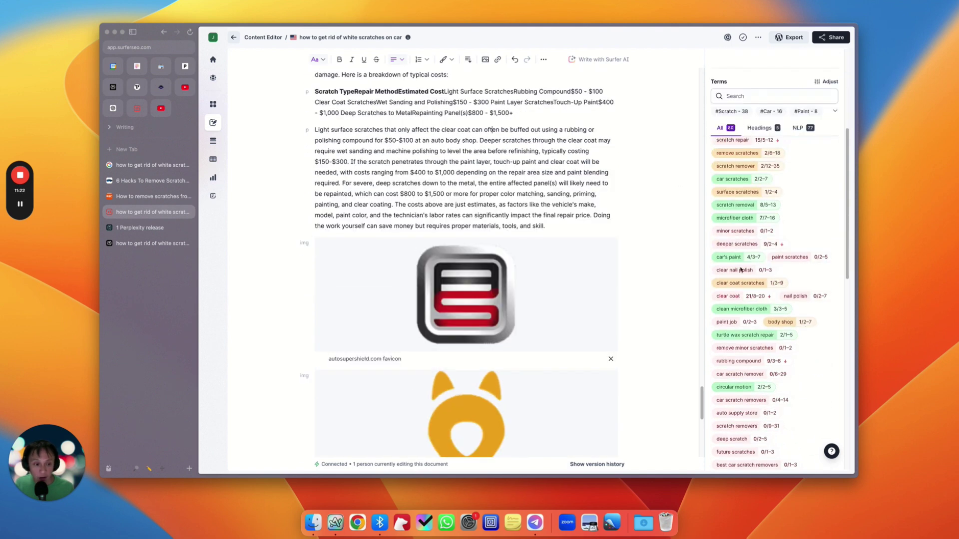
scroll(514, 192, "up", 4)
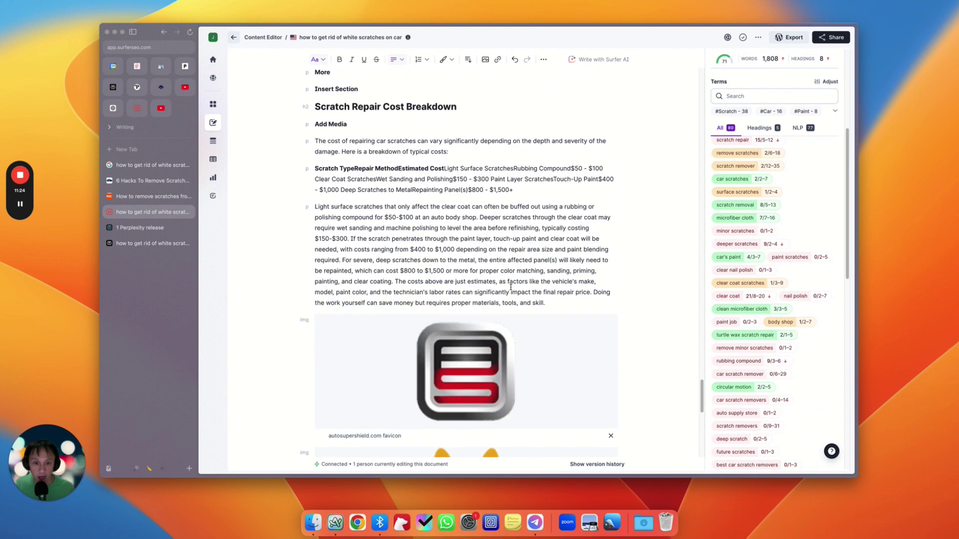
scroll(562, 224, "up", 4)
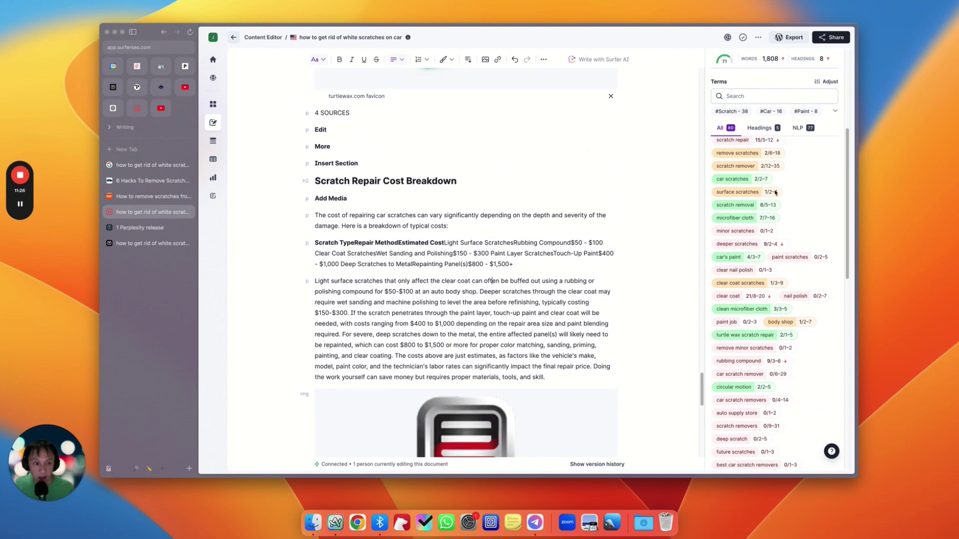
scroll(775, 192, "up", 6)
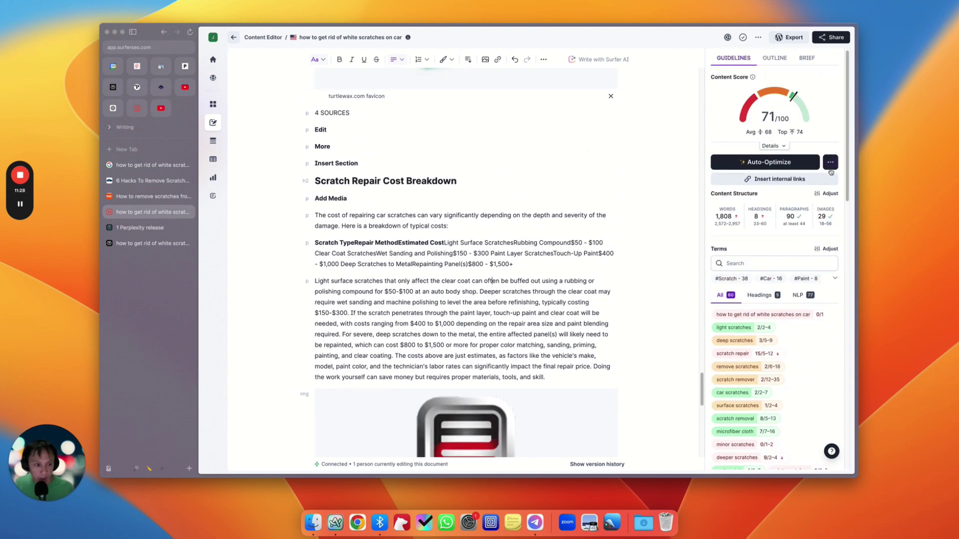
Step: Switch on Highlight terms in the term display options and review the underlined recommended terms
left_click(832, 195)
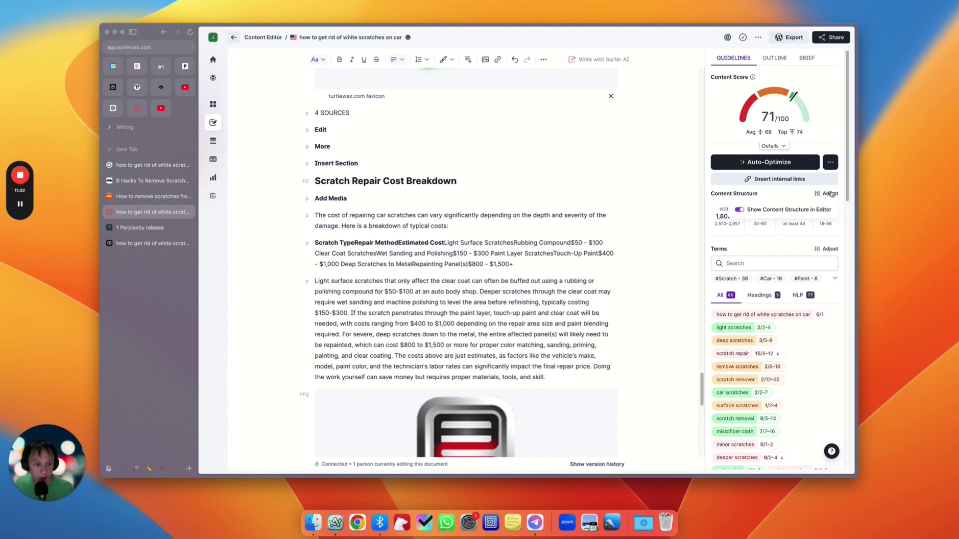
left_click(828, 248)
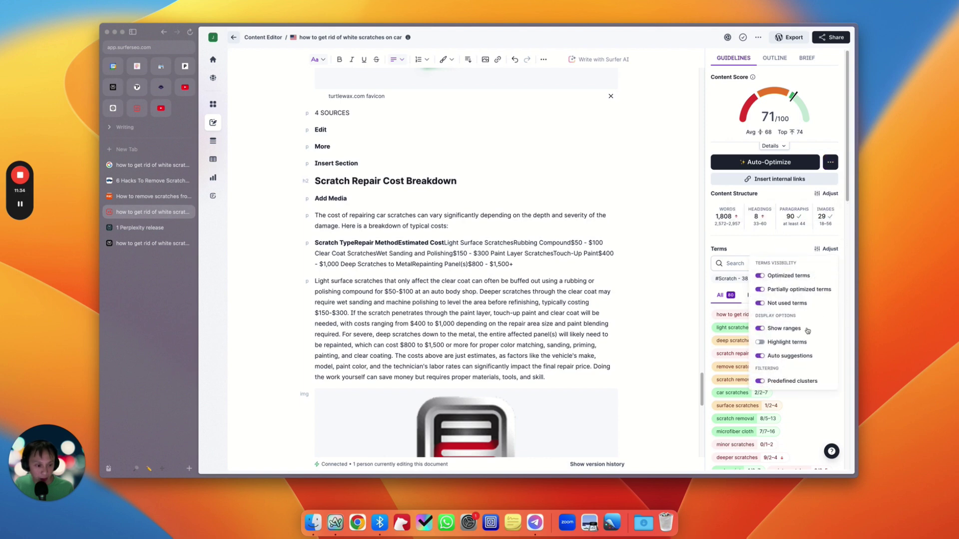
left_click(759, 343)
left_click(585, 249)
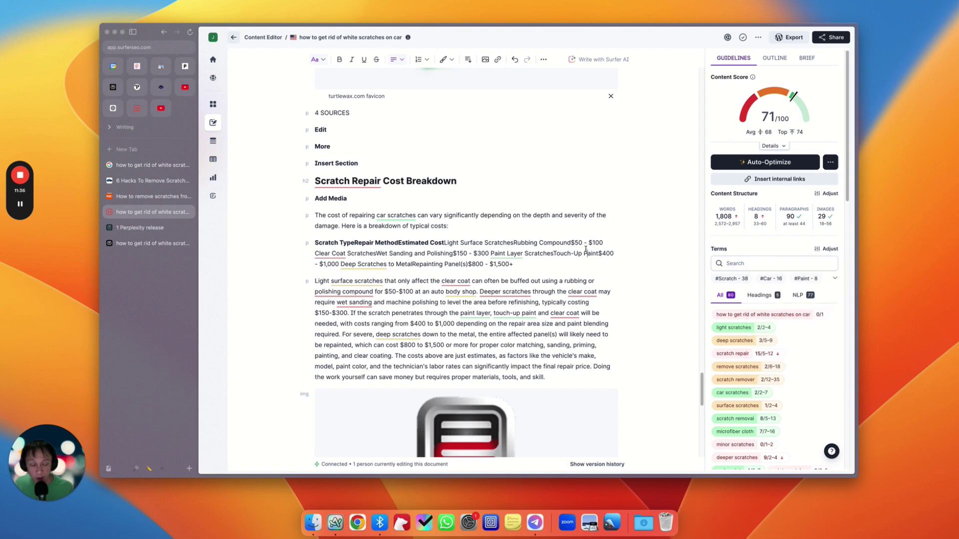
scroll(586, 249, "down", 1)
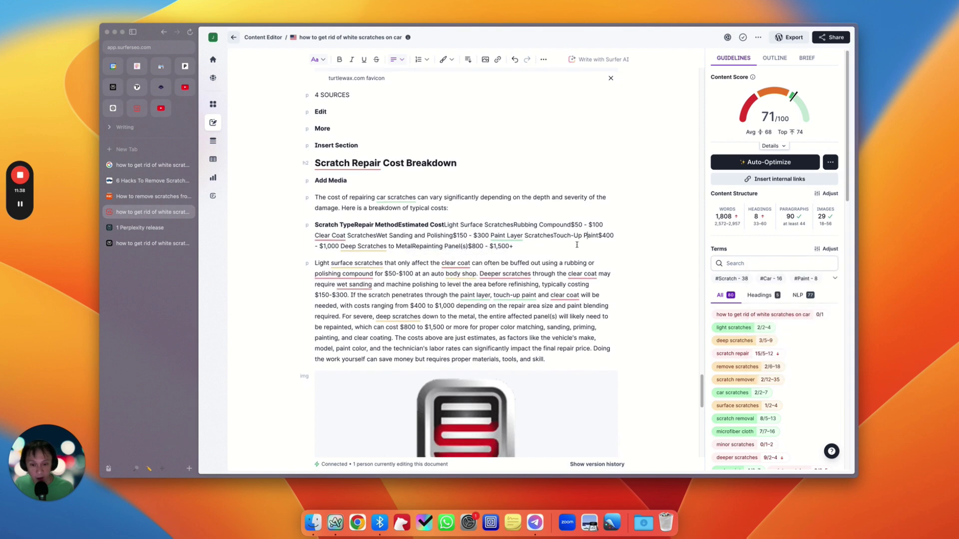
scroll(585, 238, "down", 1)
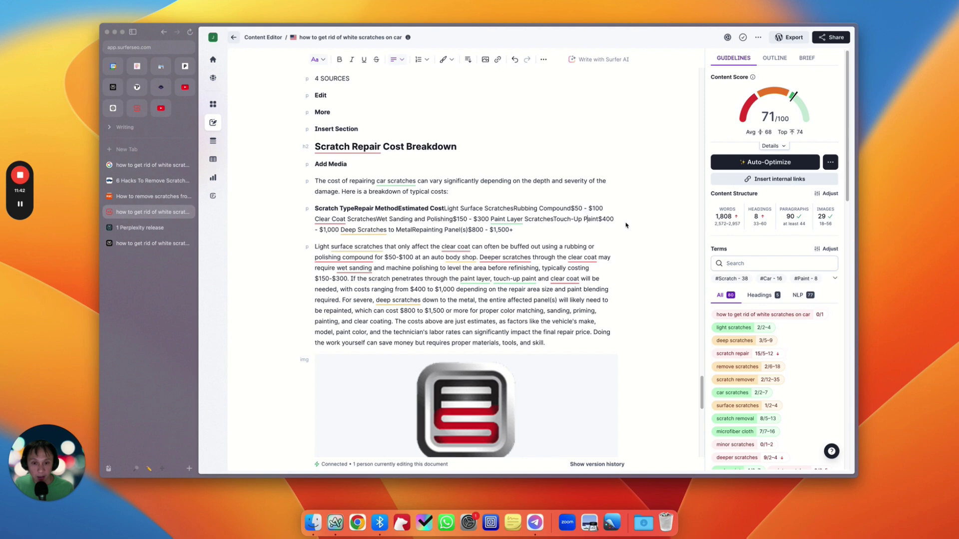
scroll(626, 225, "up", 10)
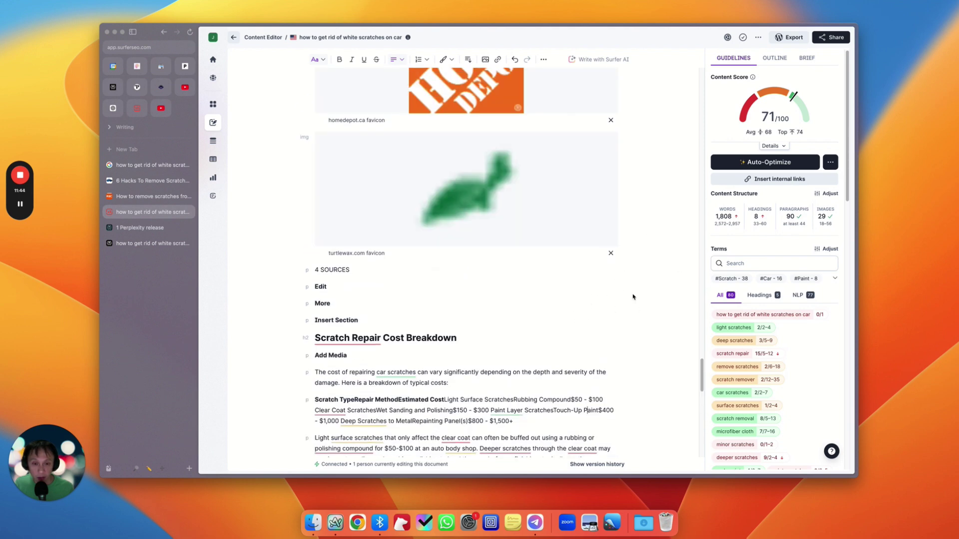
scroll(632, 292, "down", 5)
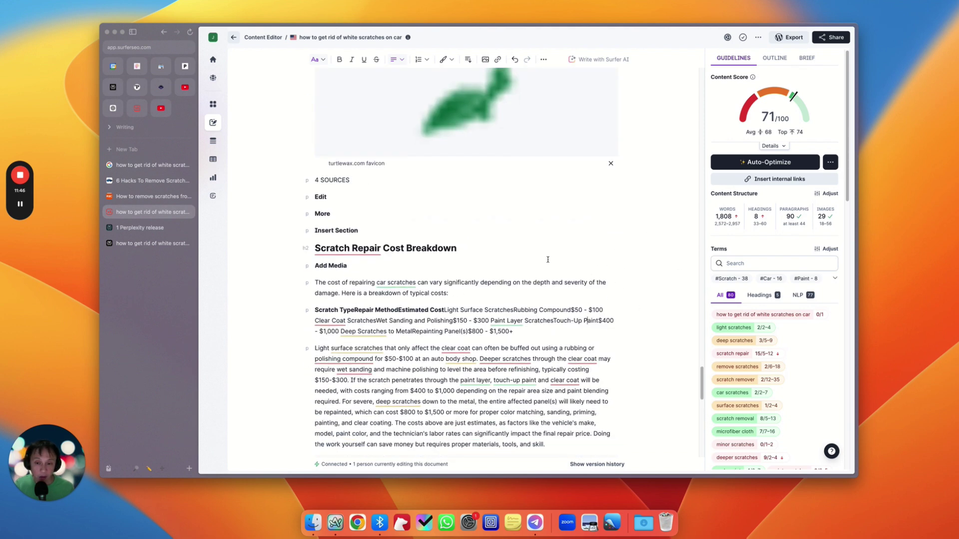
mouse_move(504, 155)
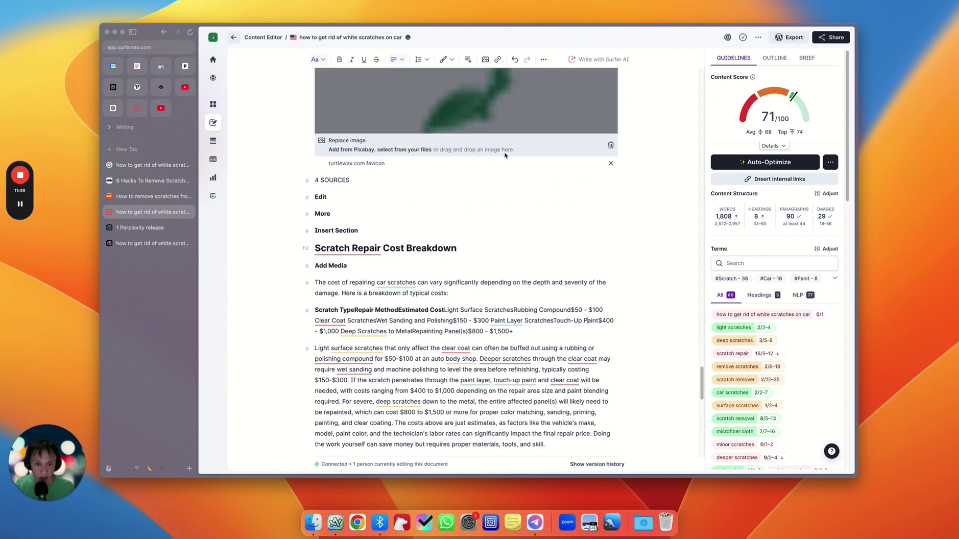
scroll(449, 189, "down", 4)
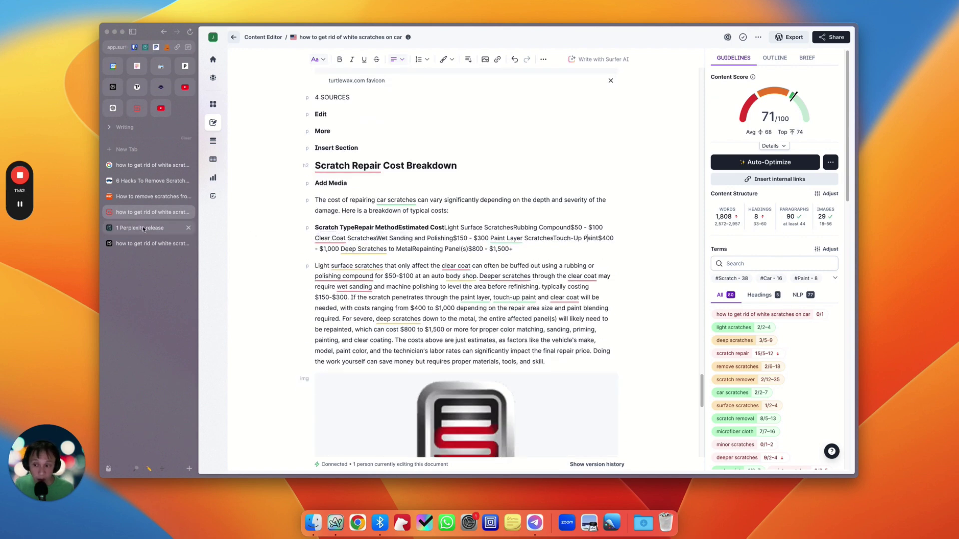
left_click(145, 243)
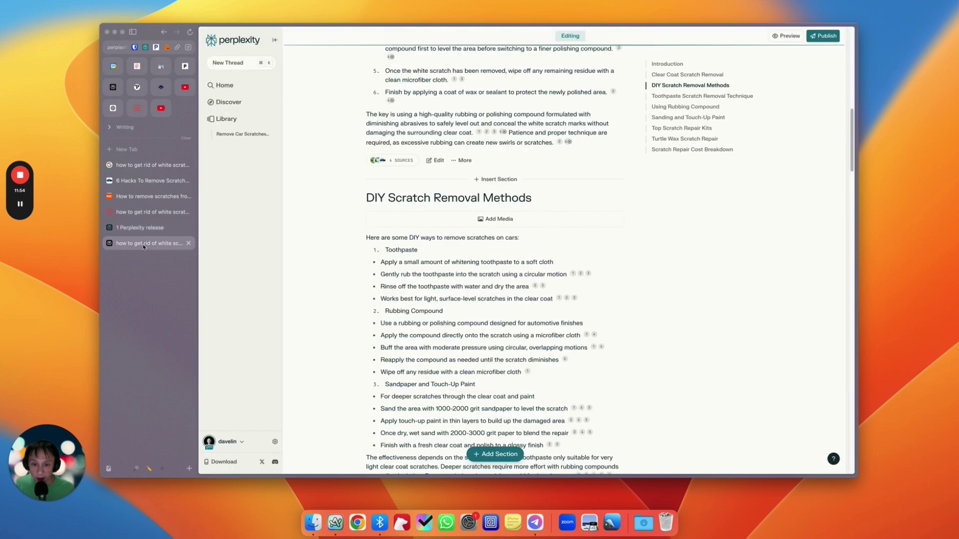
scroll(495, 258, "up", 5)
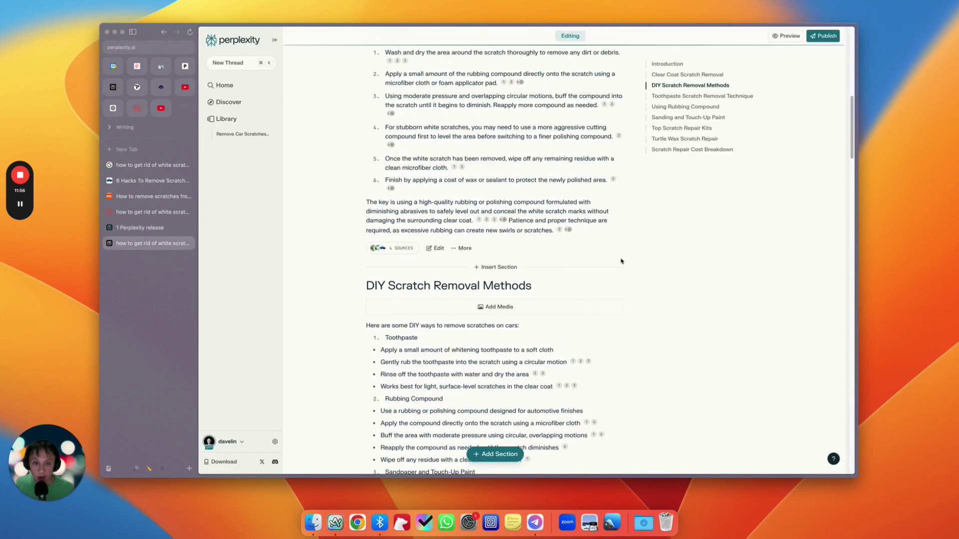
scroll(457, 146, "up", 10)
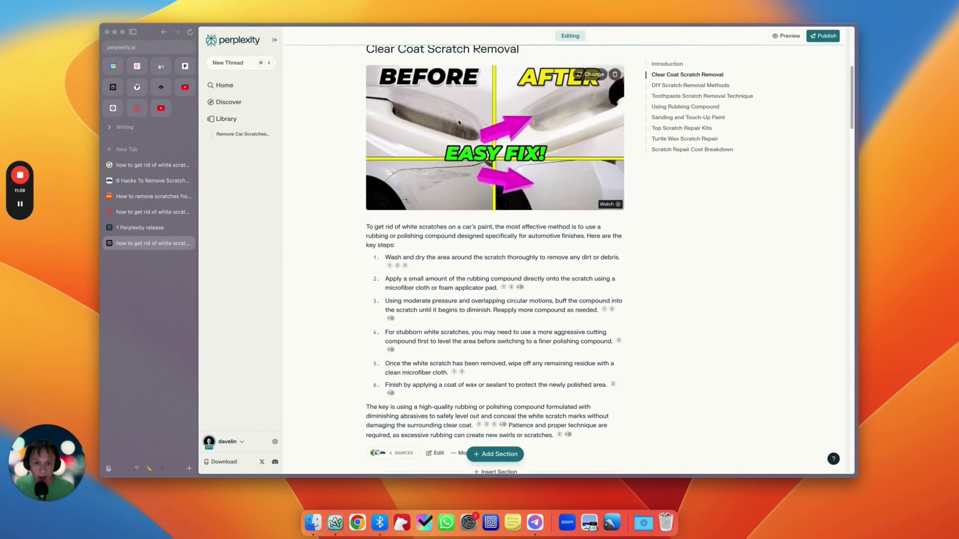
scroll(494, 143, "down", 5)
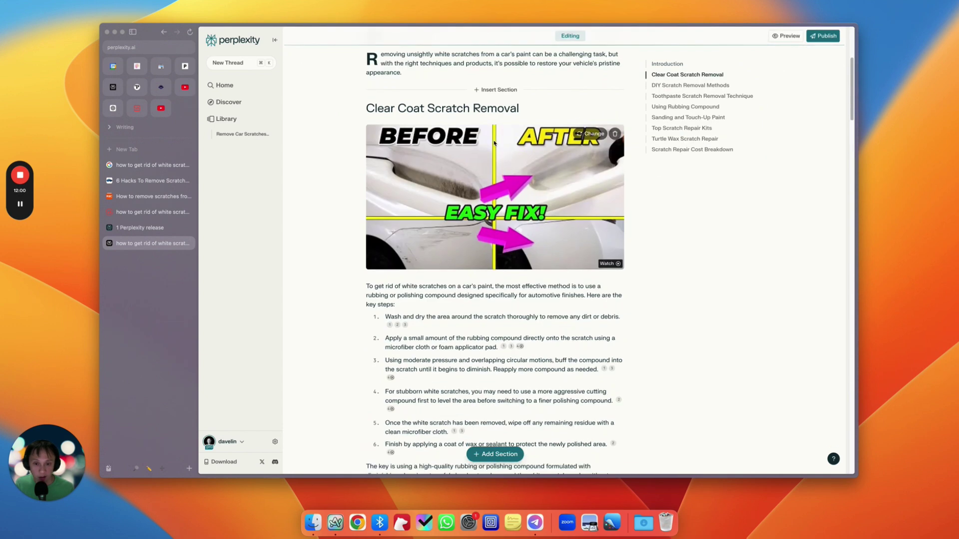
triple_click(404, 107)
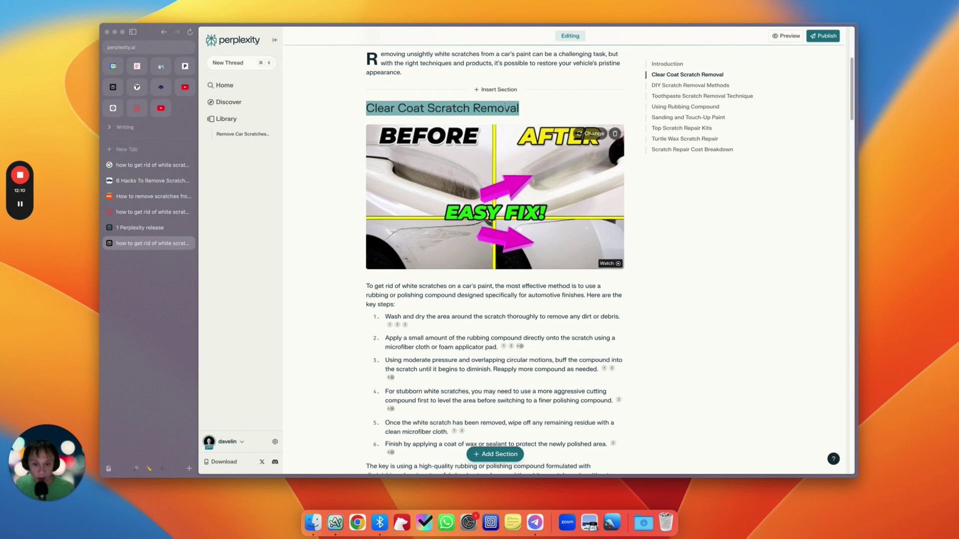
scroll(504, 106, "down", 2)
mouse_move(391, 255)
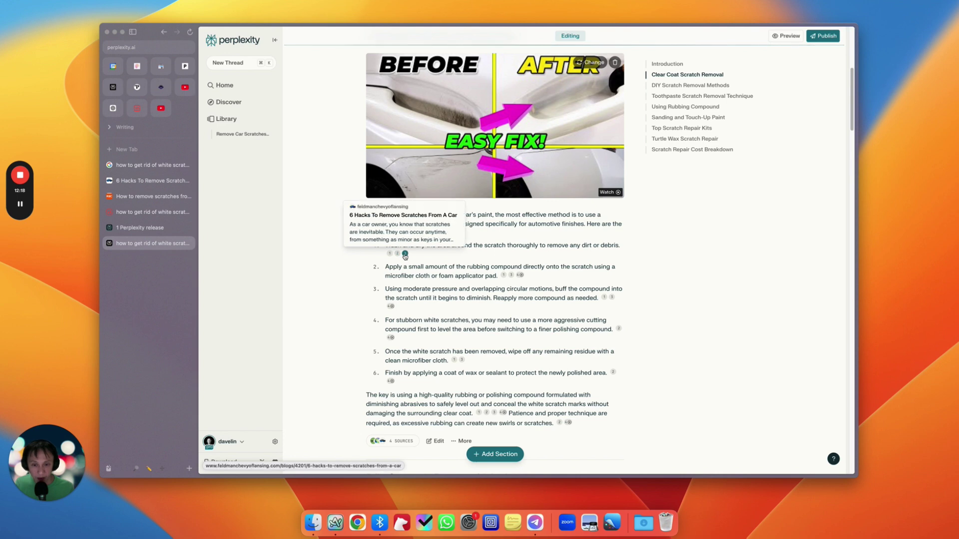
mouse_move(508, 277)
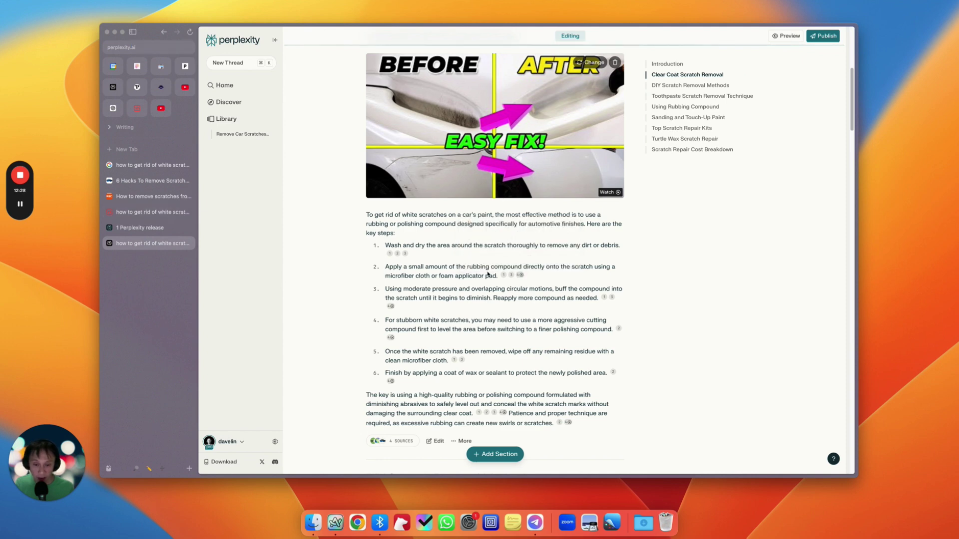
scroll(487, 273, "down", 1)
scroll(487, 274, "down", 4)
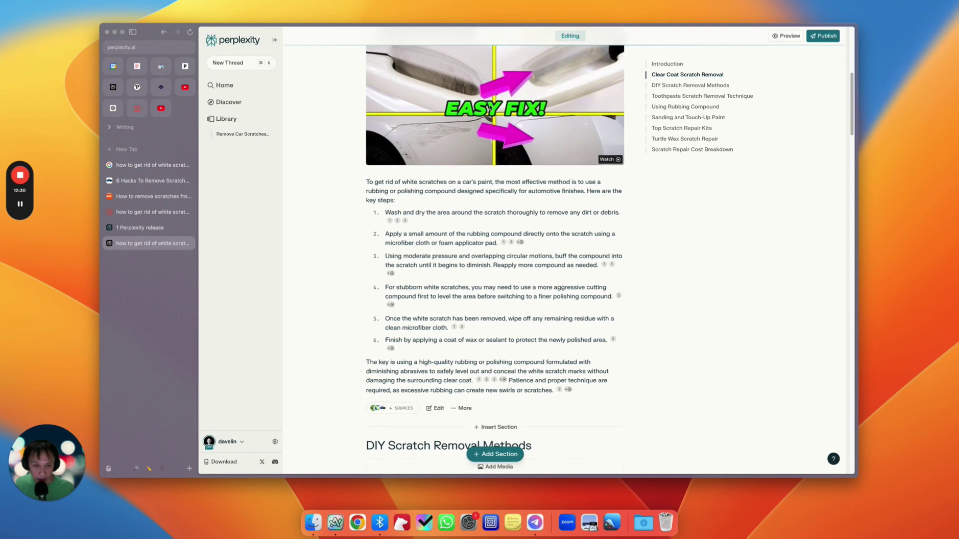
mouse_move(611, 266)
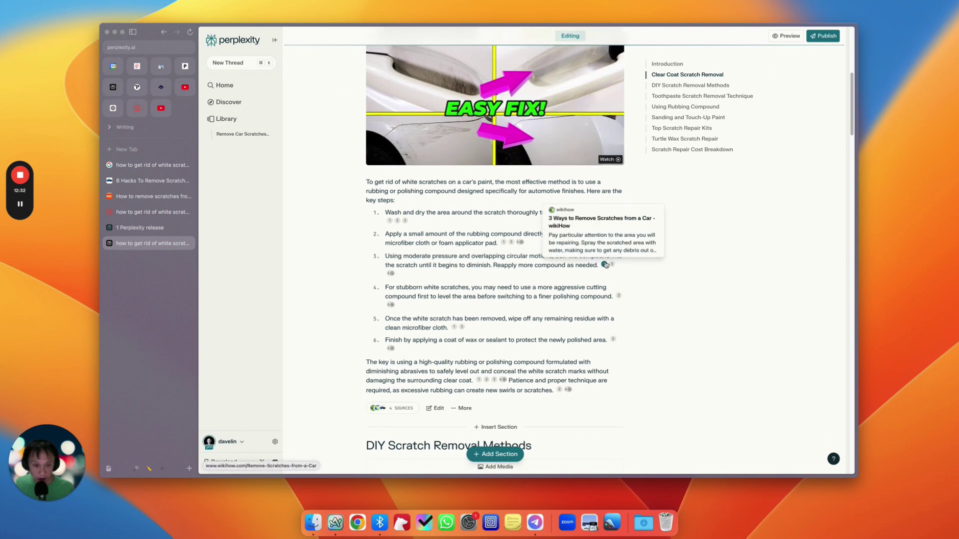
scroll(628, 152, "up", 10)
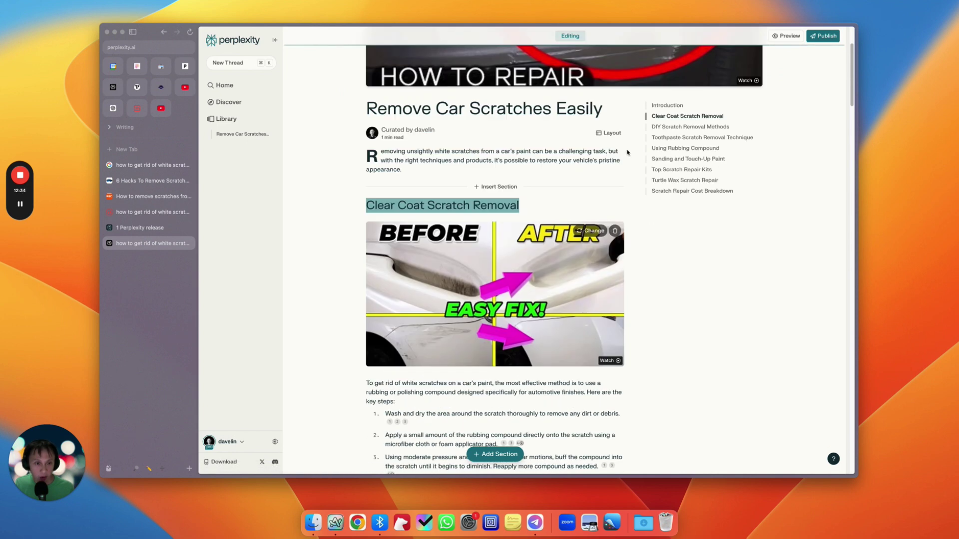
scroll(585, 199, "down", 8)
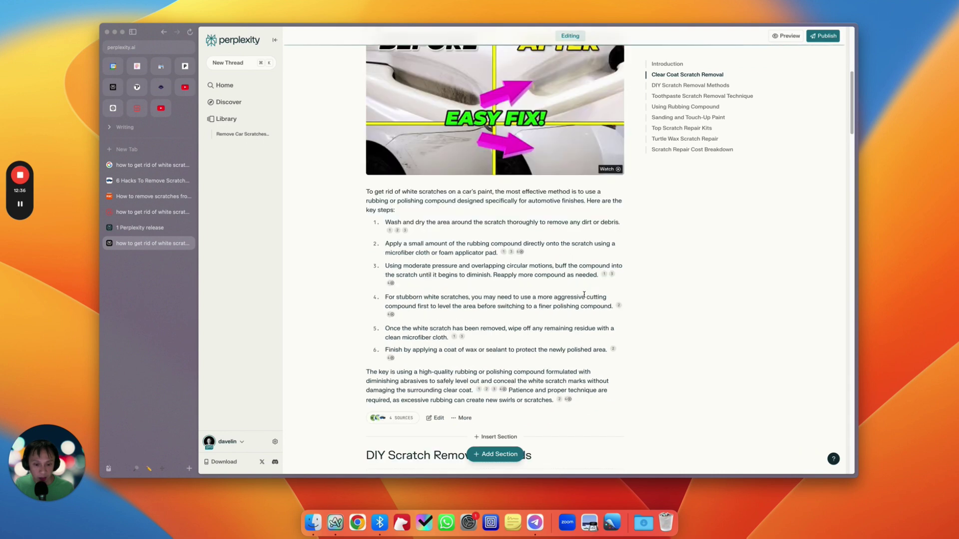
left_click(395, 418)
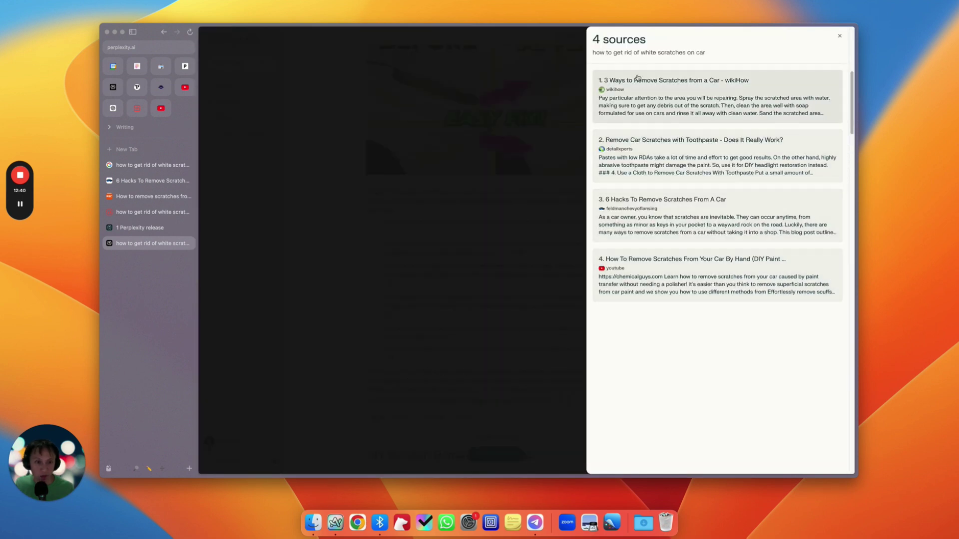
left_click(840, 36)
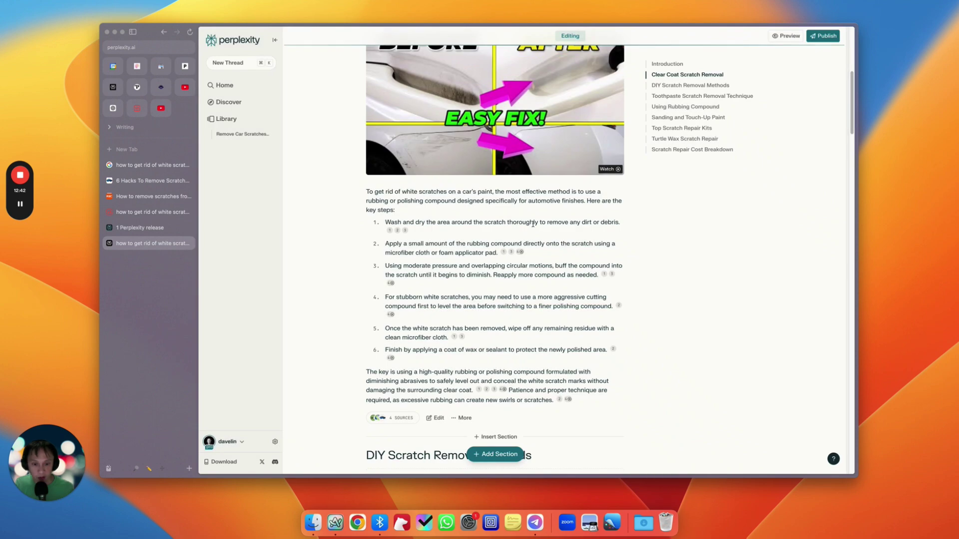
scroll(491, 318, "down", 5)
scroll(492, 318, "down", 5)
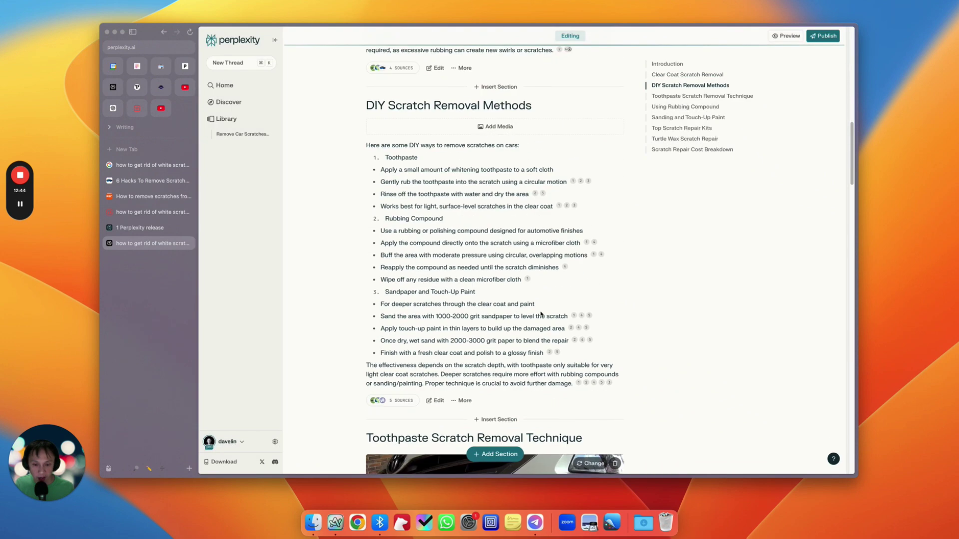
left_click(402, 331)
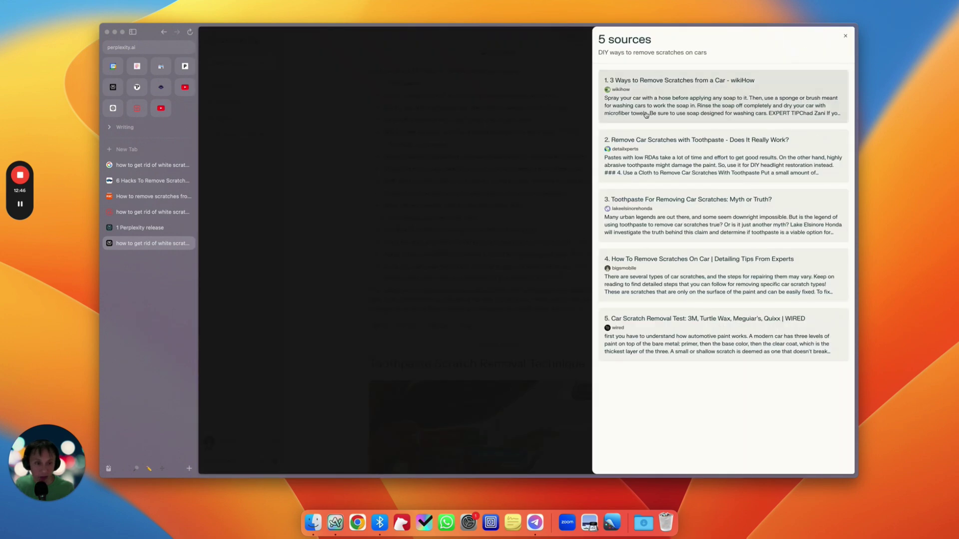
left_click(845, 36)
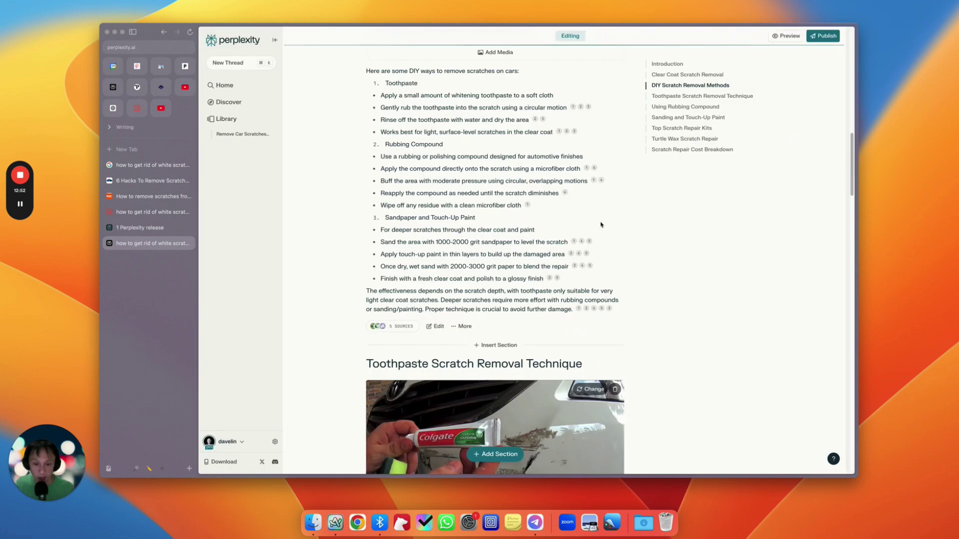
scroll(581, 206, "up", 2)
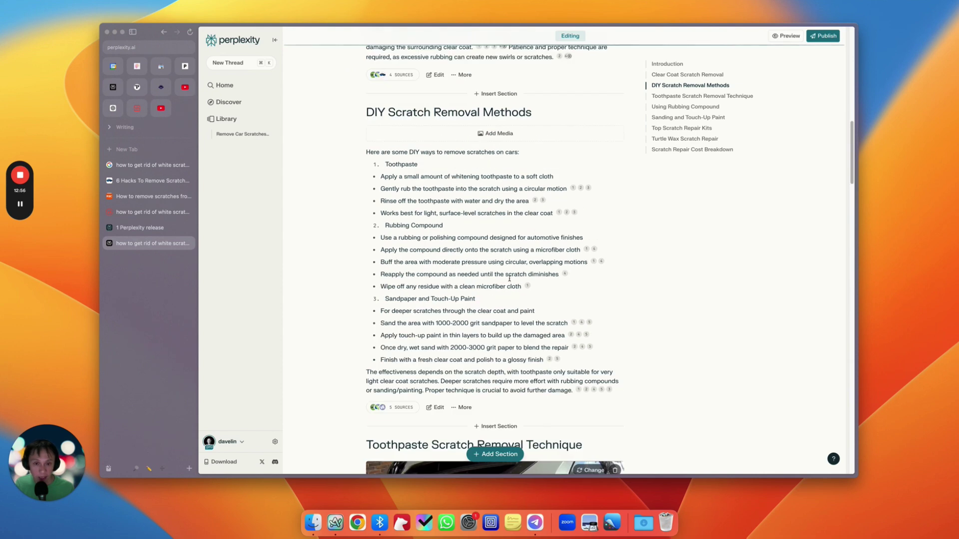
scroll(509, 284, "down", 5)
scroll(323, 218, "up", 5)
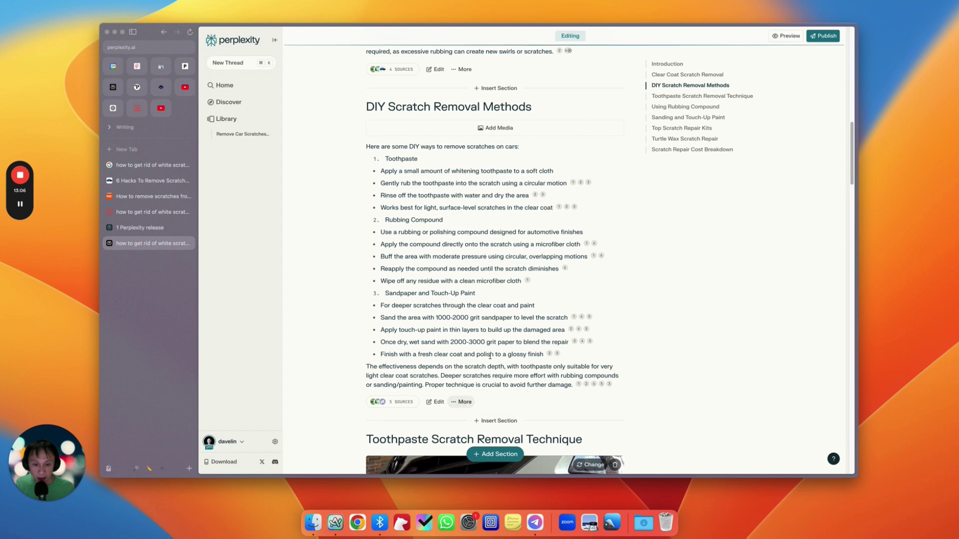
scroll(490, 356, "down", 1)
left_click(439, 388)
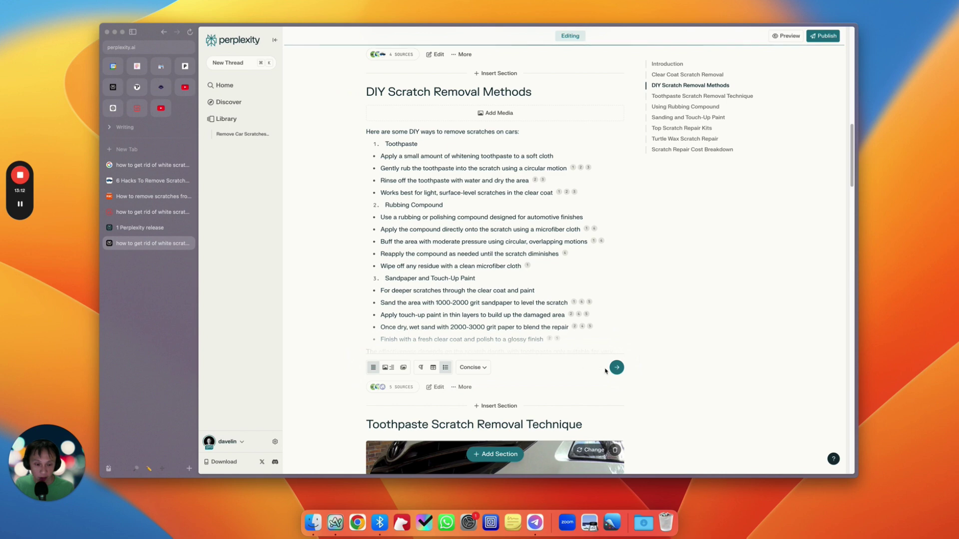
left_click(464, 387)
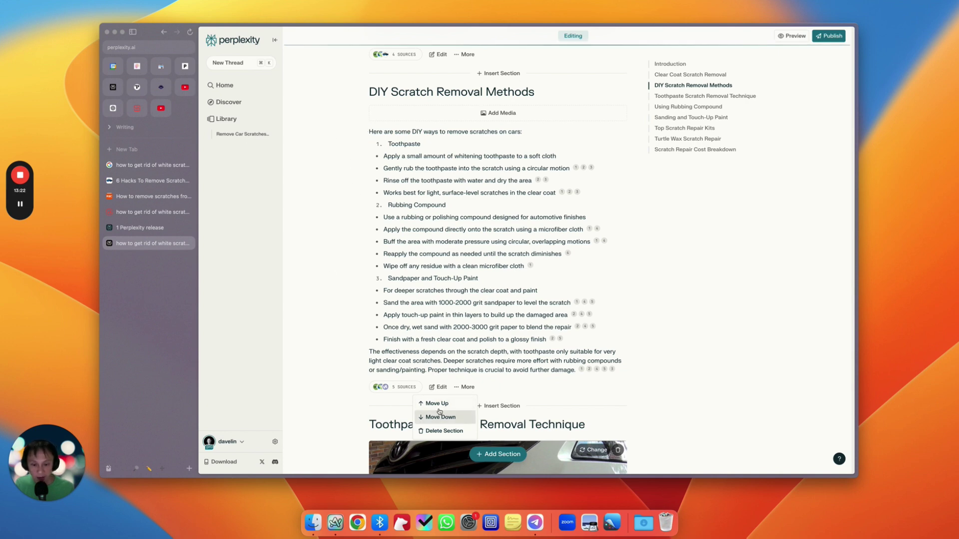
left_click(524, 414)
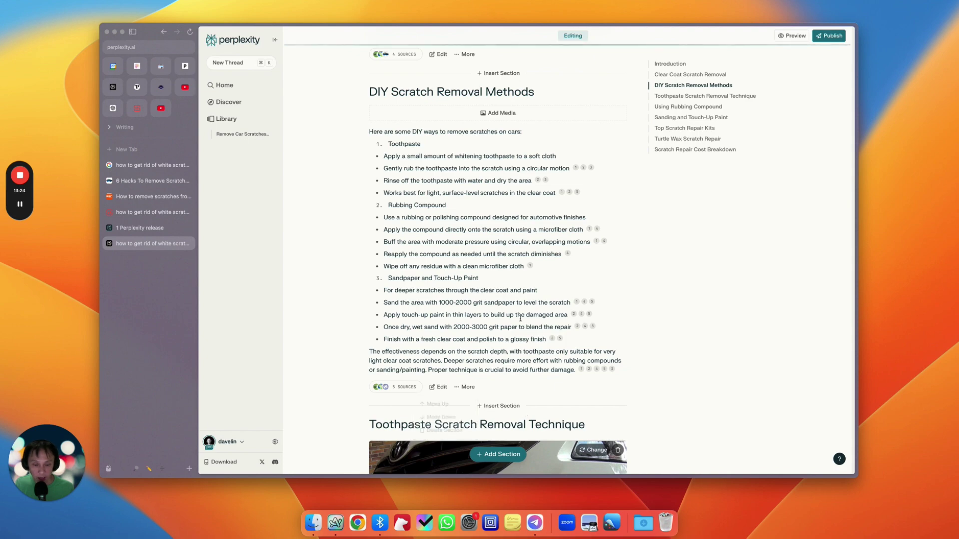
scroll(479, 265, "up", 12)
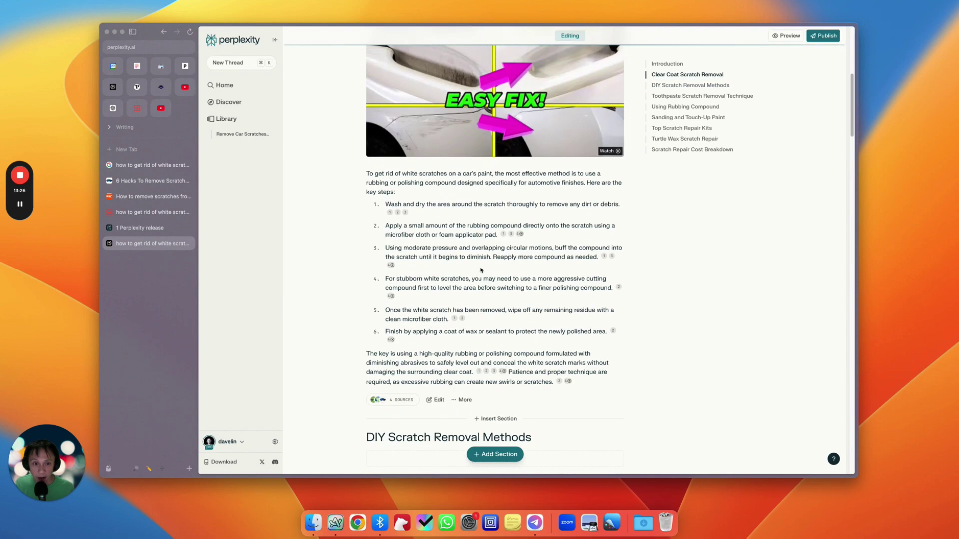
scroll(535, 268, "up", 4)
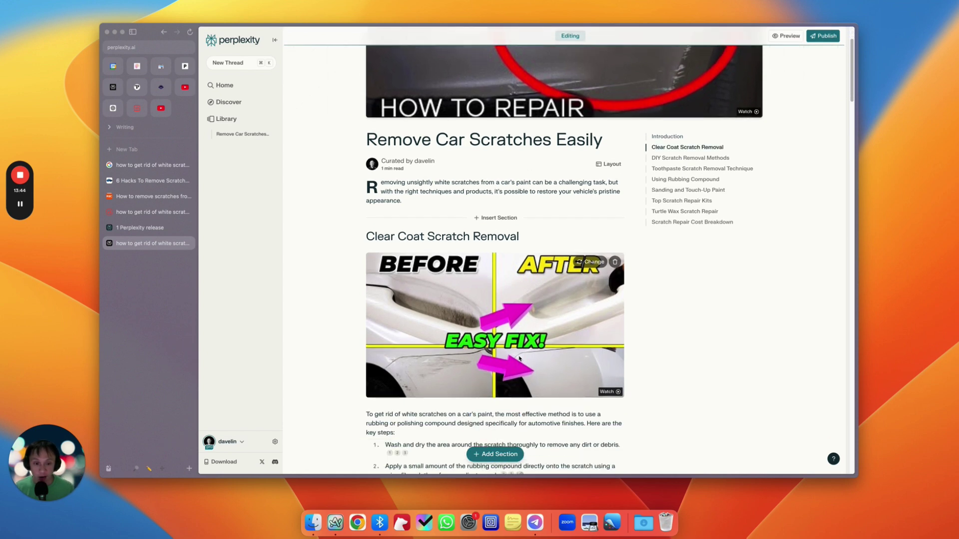
Step: Publish 'Remove Car Scratches Easily', dismiss the published confirmation, and scroll the live page
left_click(822, 35)
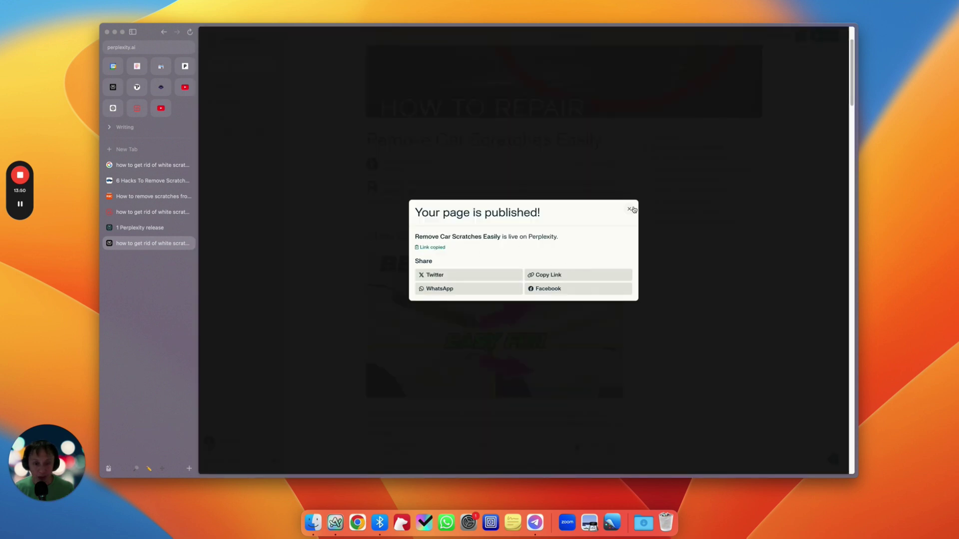
left_click(629, 209)
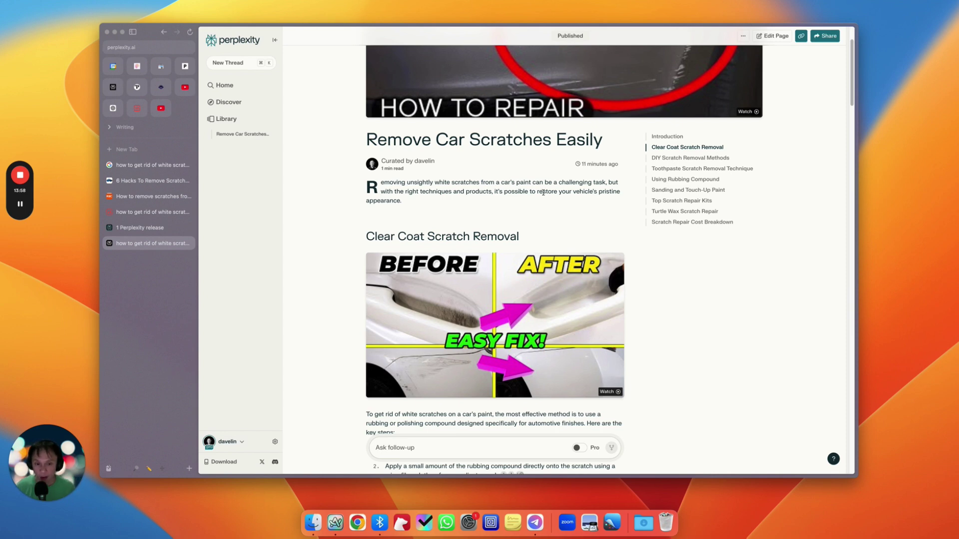
scroll(452, 236, "down", 5)
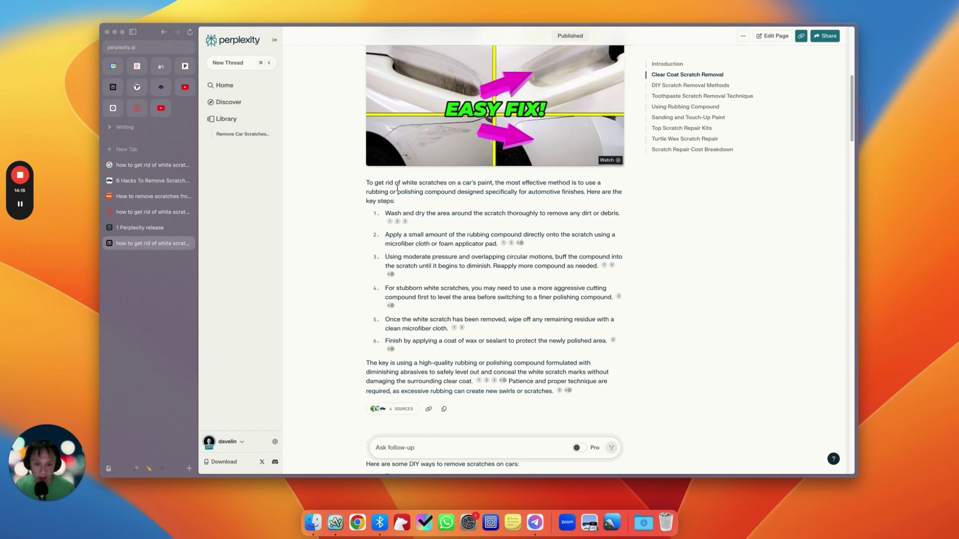
Step: Review the published page's text, then return to the Surfer SEO Content Editor
left_click_drag(377, 183, 482, 213)
left_click(482, 213)
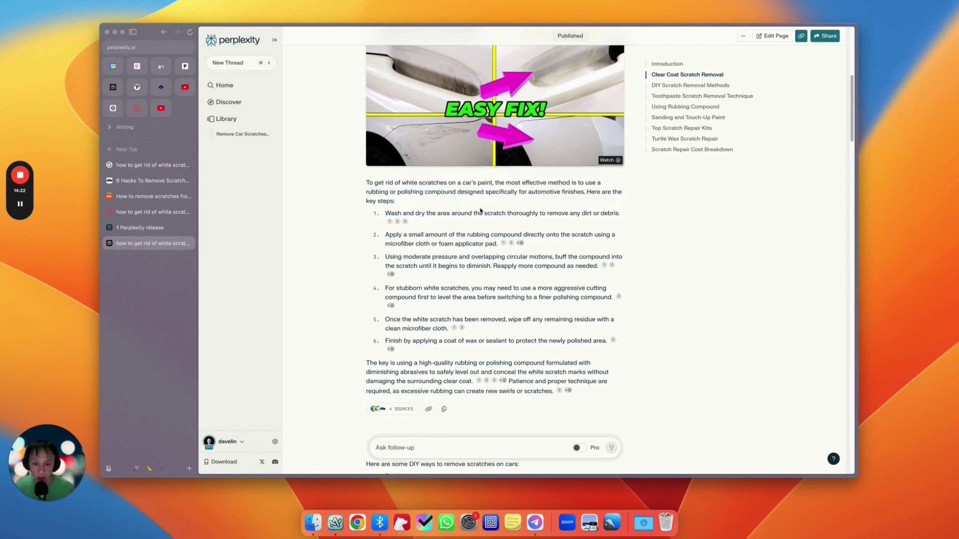
scroll(480, 211, "up", 1)
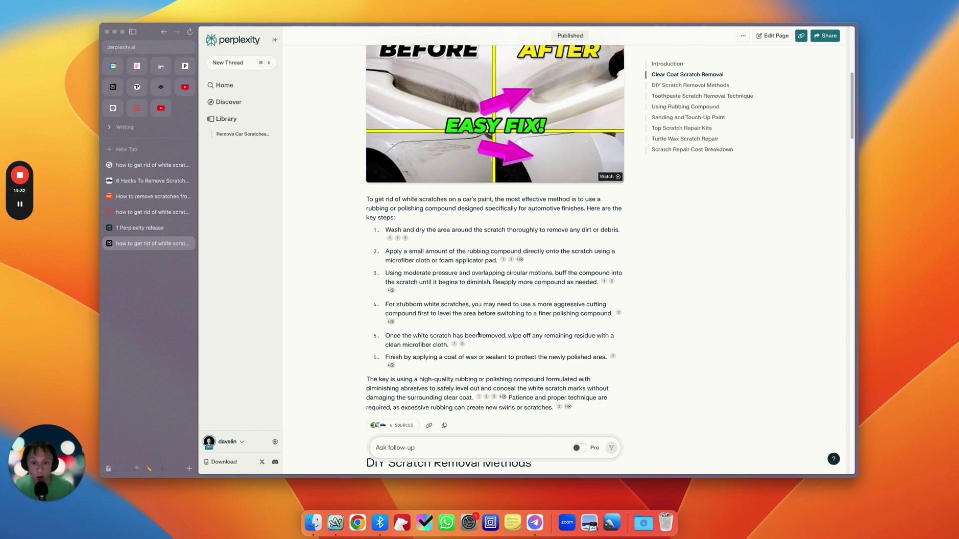
scroll(478, 333, "up", 5)
scroll(588, 288, "down", 2)
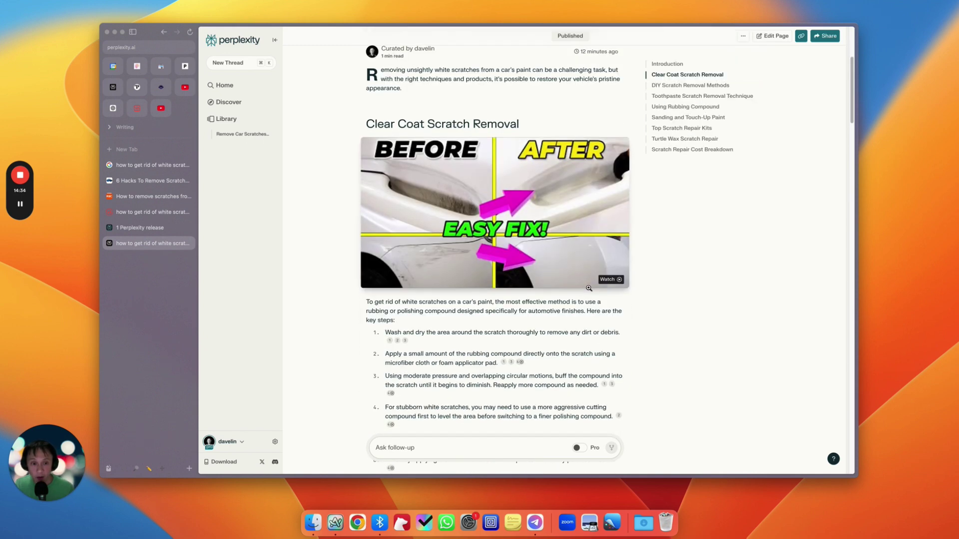
scroll(489, 279, "down", 1)
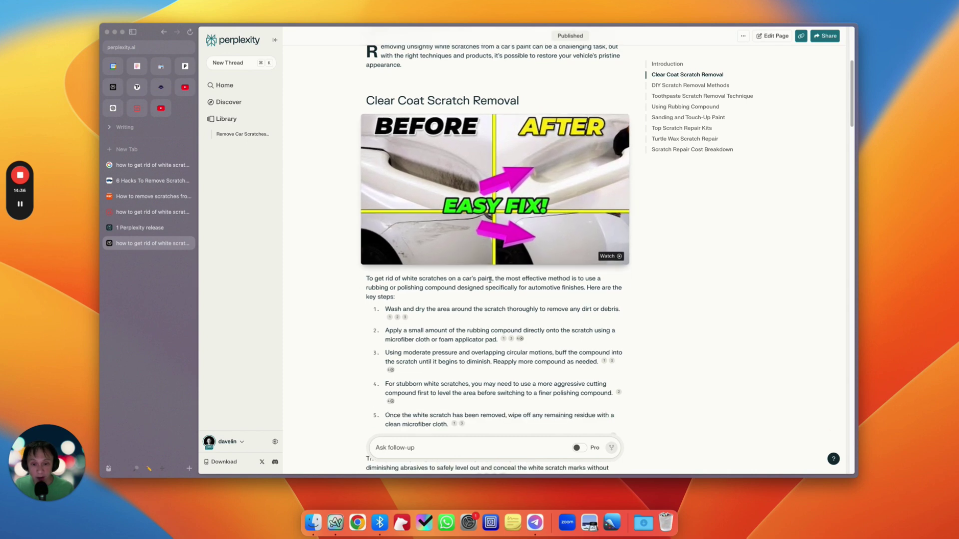
scroll(557, 281, "down", 6)
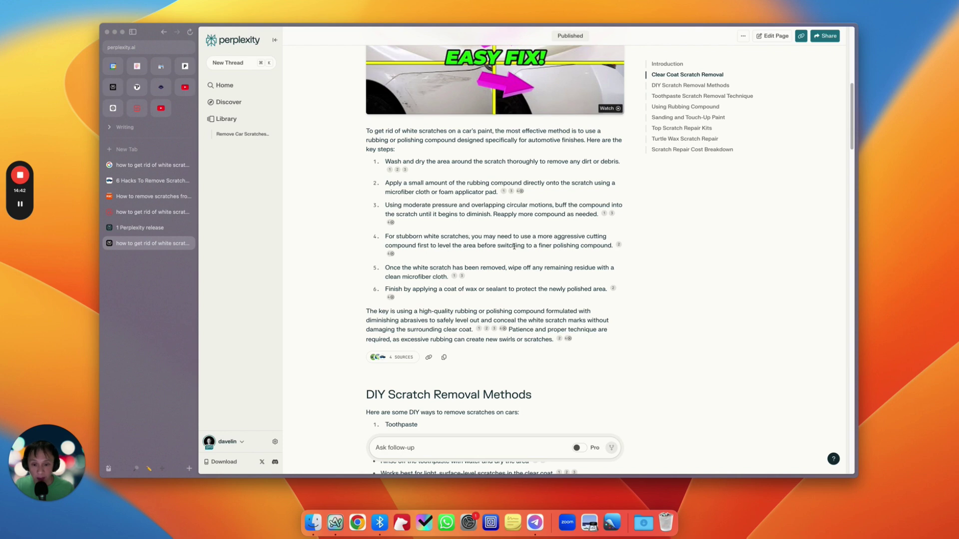
scroll(513, 246, "down", 4)
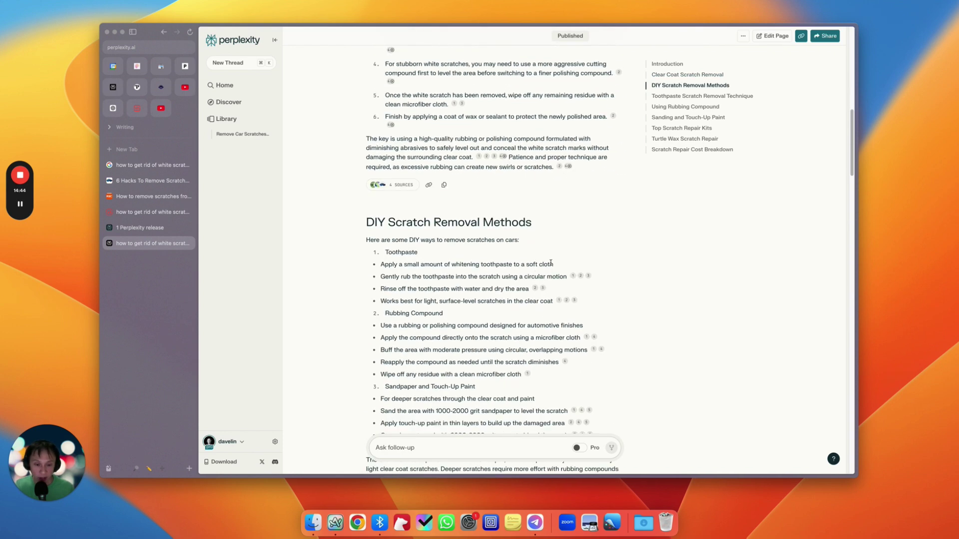
scroll(511, 246, "down", 6)
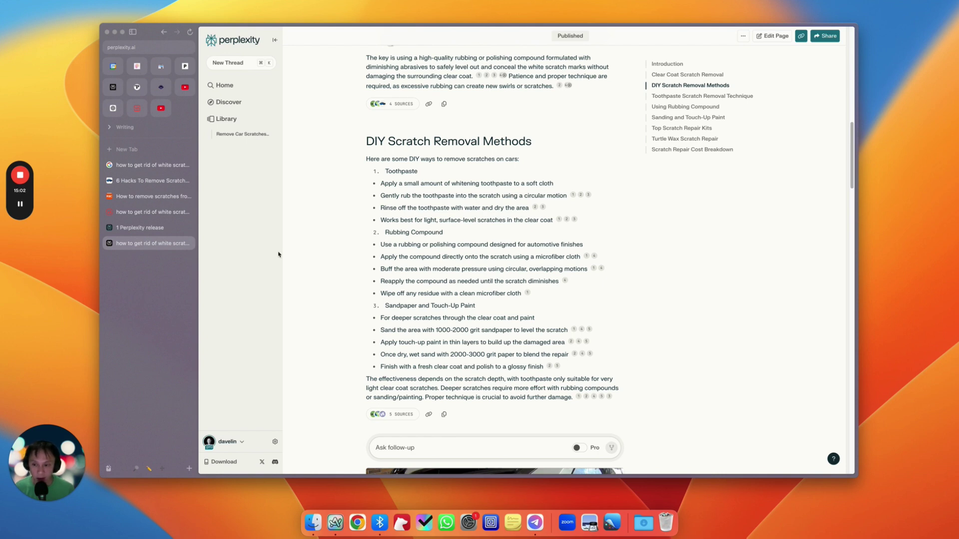
key("super+alt+Up")
key("super+alt+Up")
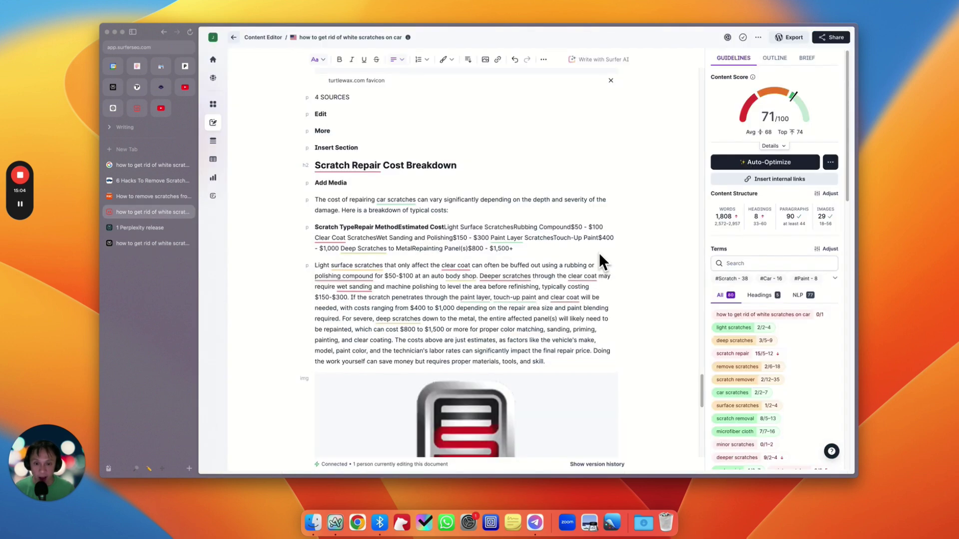
scroll(609, 245, "down", 3)
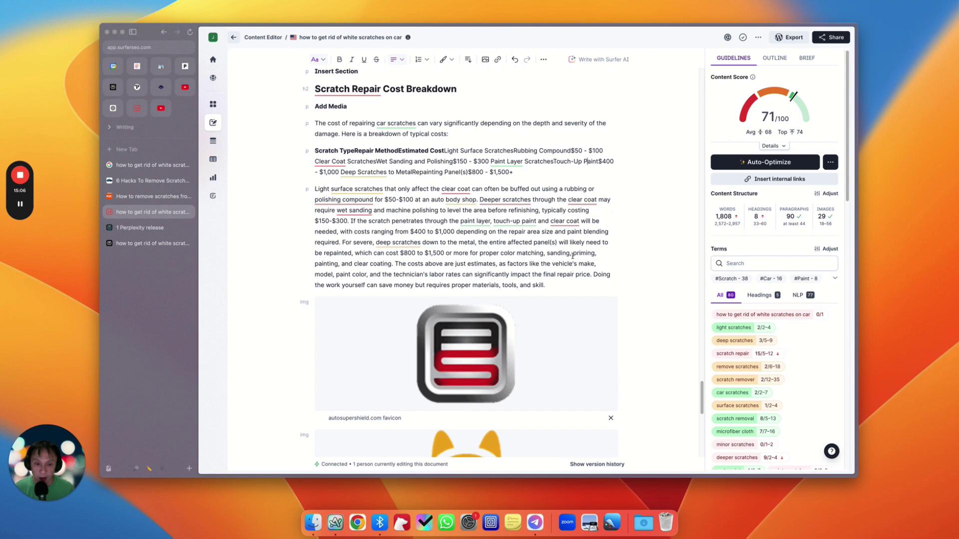